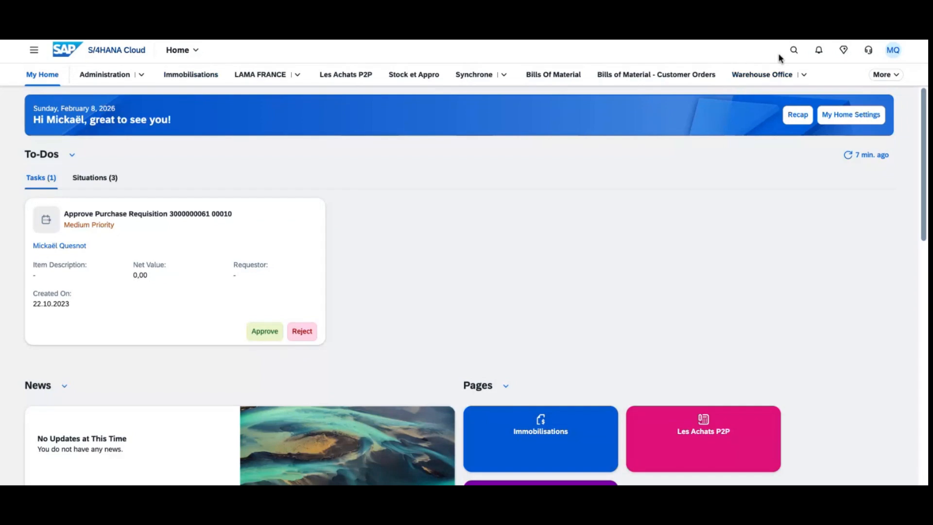
Step: Search for 'manage your solution' and launch the Manage Your Solution app
left_click(794, 50)
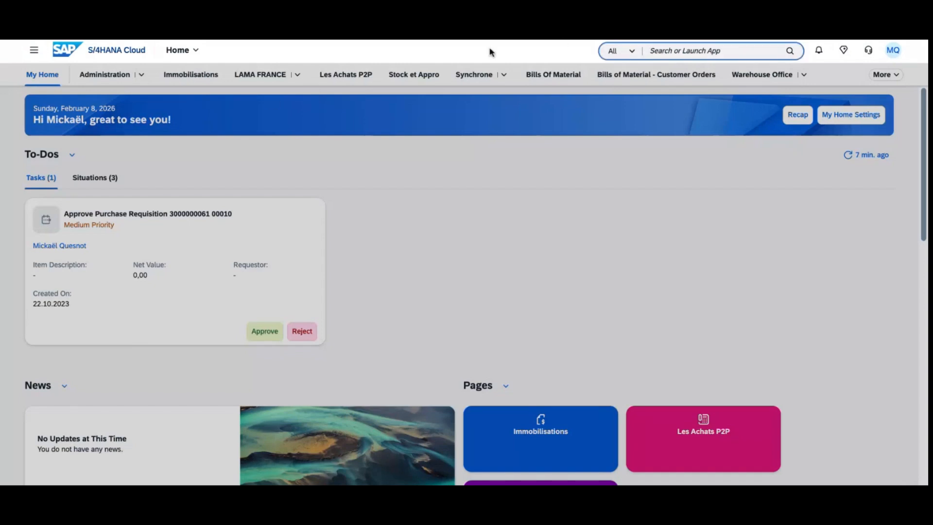
left_click(728, 52)
type("ma")
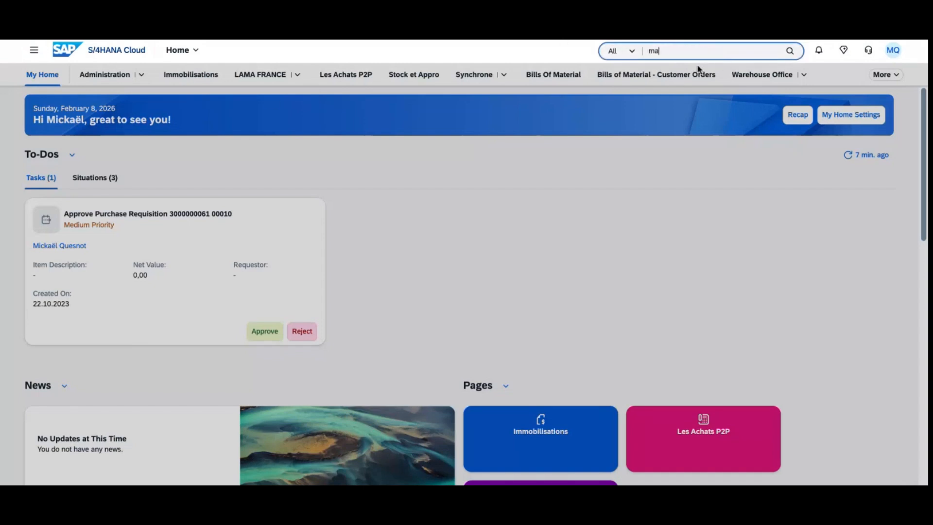
type("nage your")
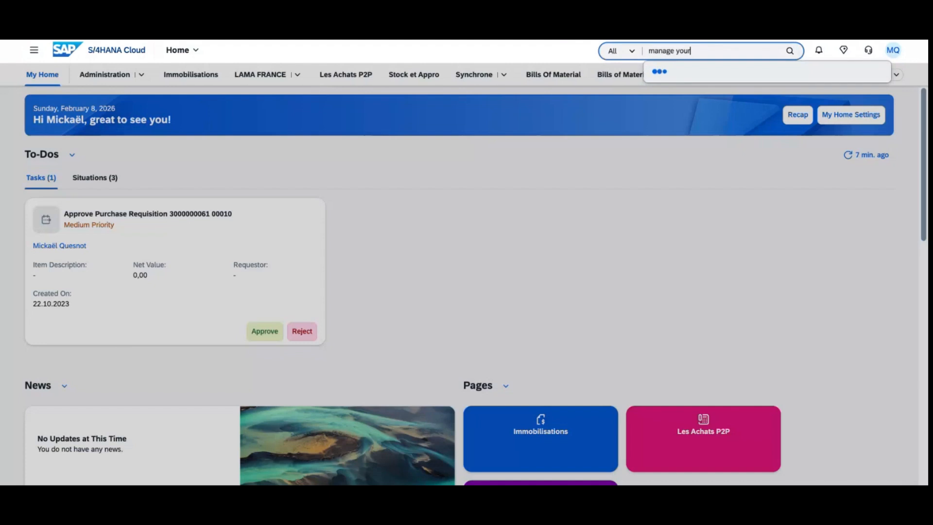
type(" solution")
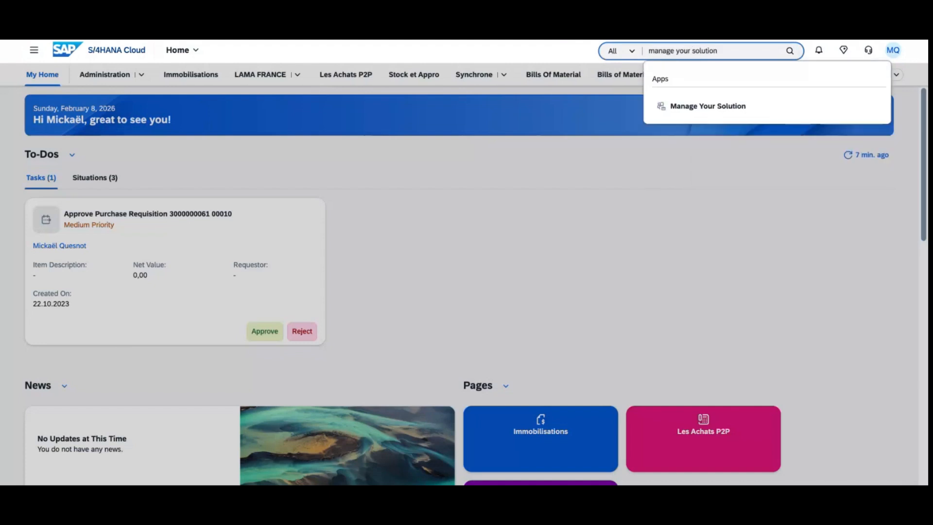
left_click(731, 111)
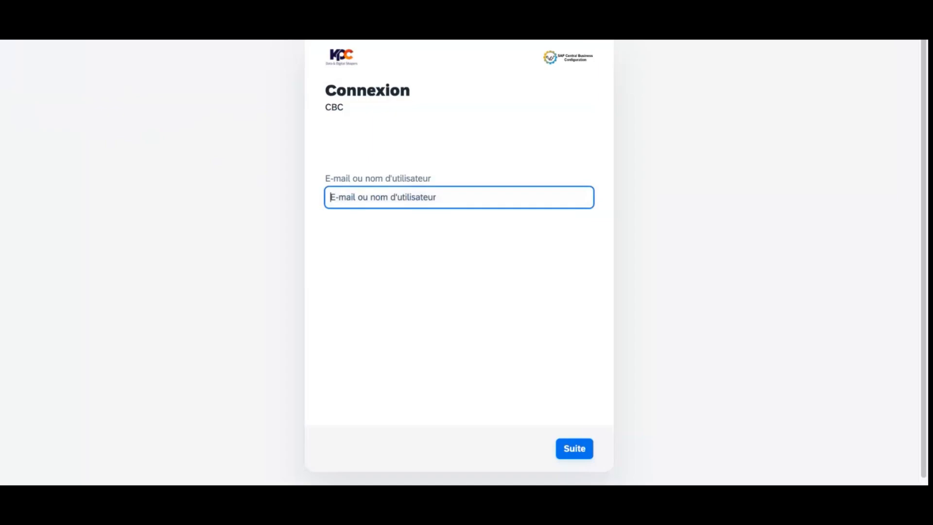
Step: Sign in to Central Business Configuration with the work e-mail address
key("Tab")
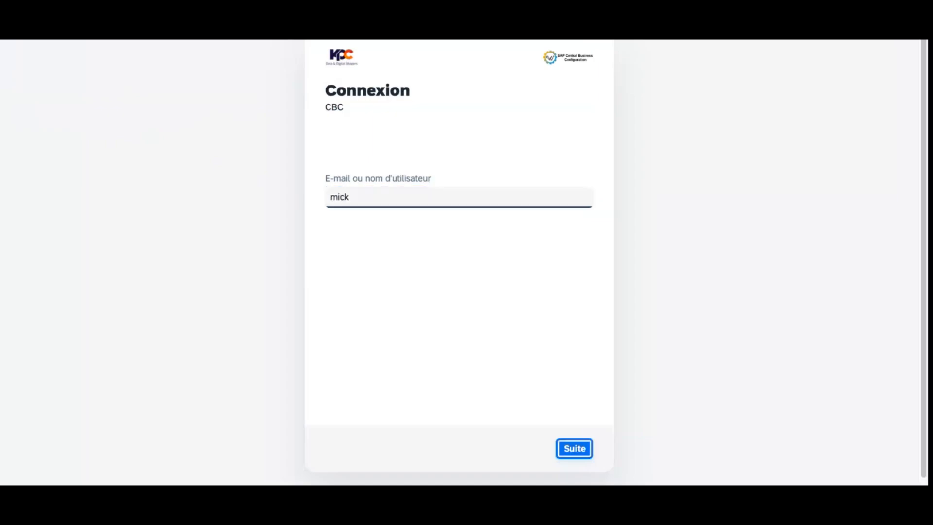
left_click(382, 200)
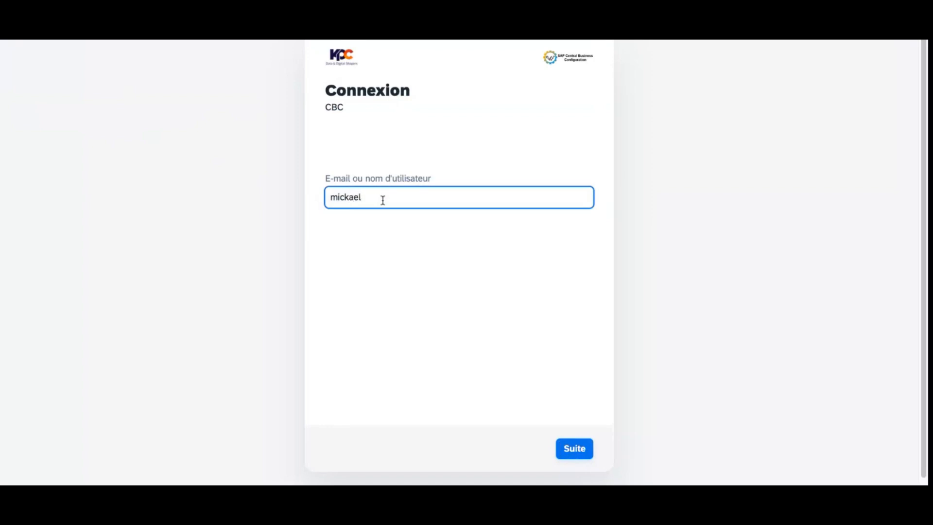
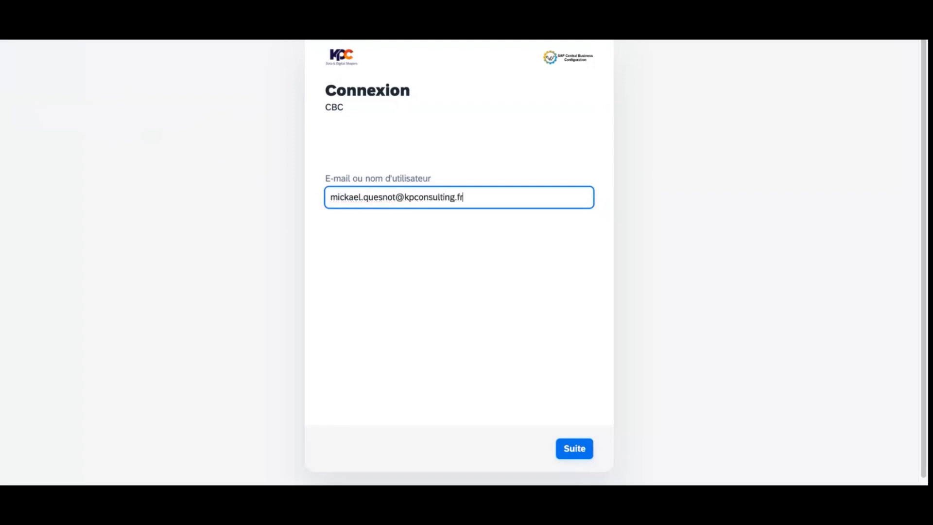
left_click(577, 457)
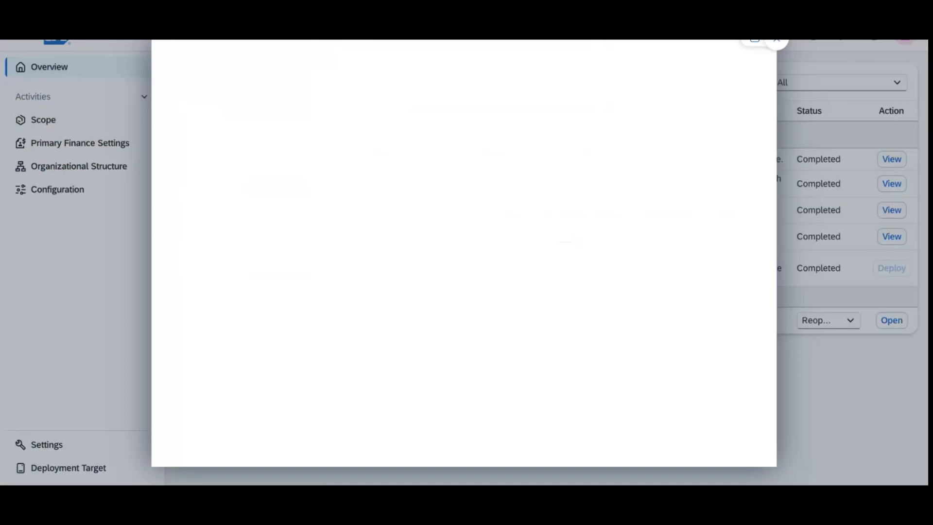
Step: Dismiss the pop-ups and reopen Organizational Structure for editing, resetting activity statuses to Open
left_click(776, 42)
left_click(655, 40)
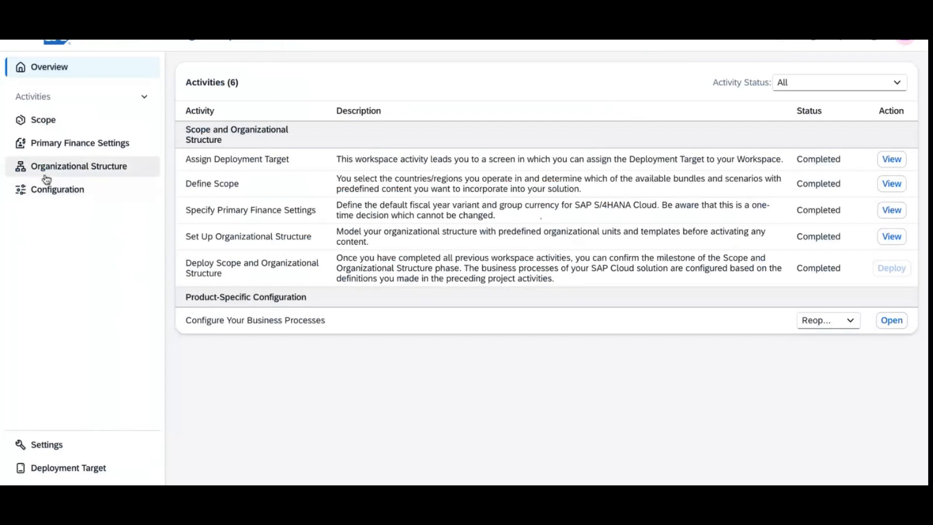
left_click(119, 171)
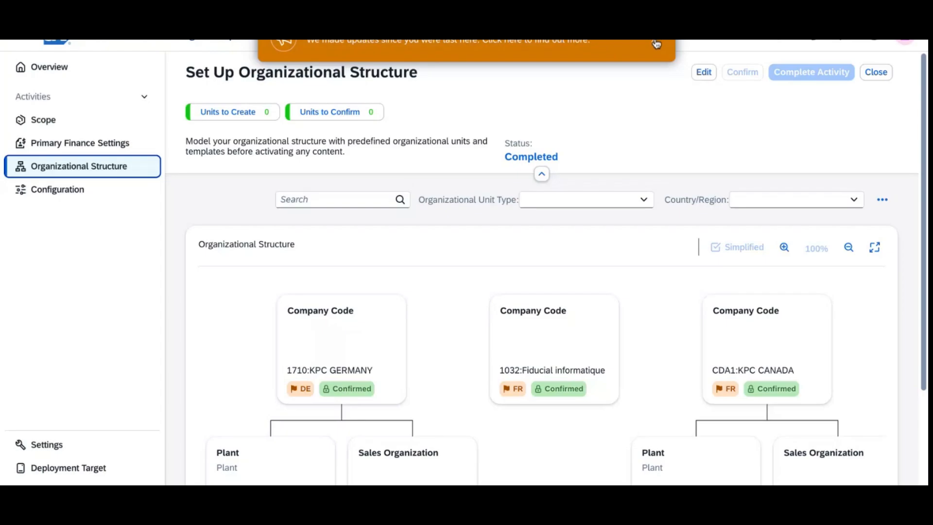
left_click(704, 73)
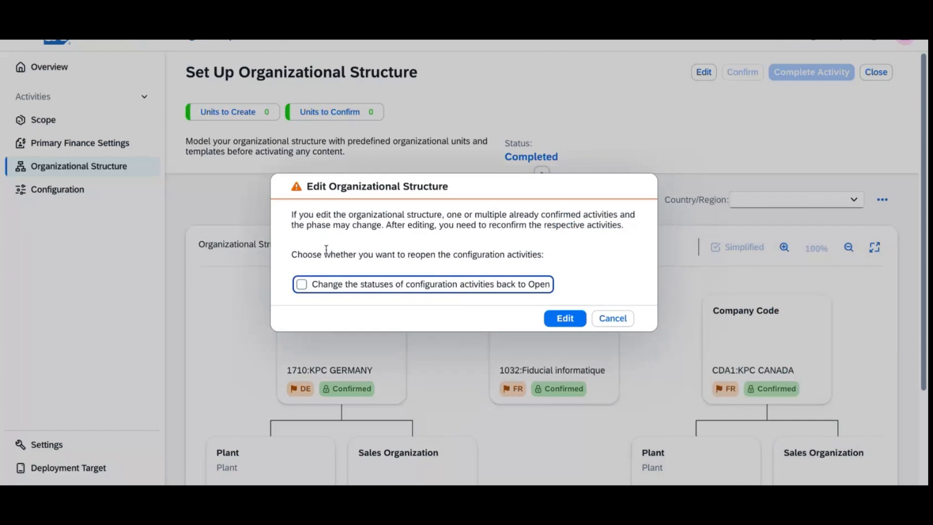
left_click(307, 291)
left_click(564, 318)
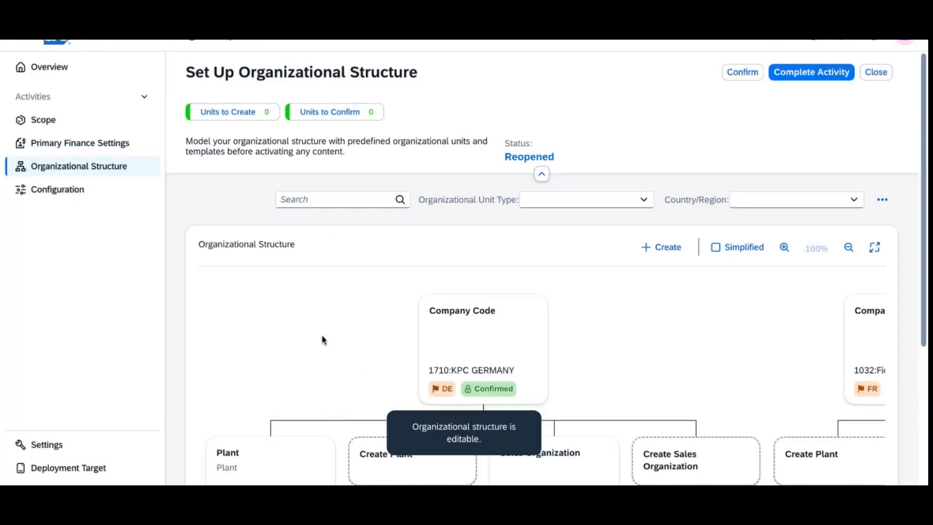
Step: Switch the organizational structure to table view and start a new company code
left_click(882, 200)
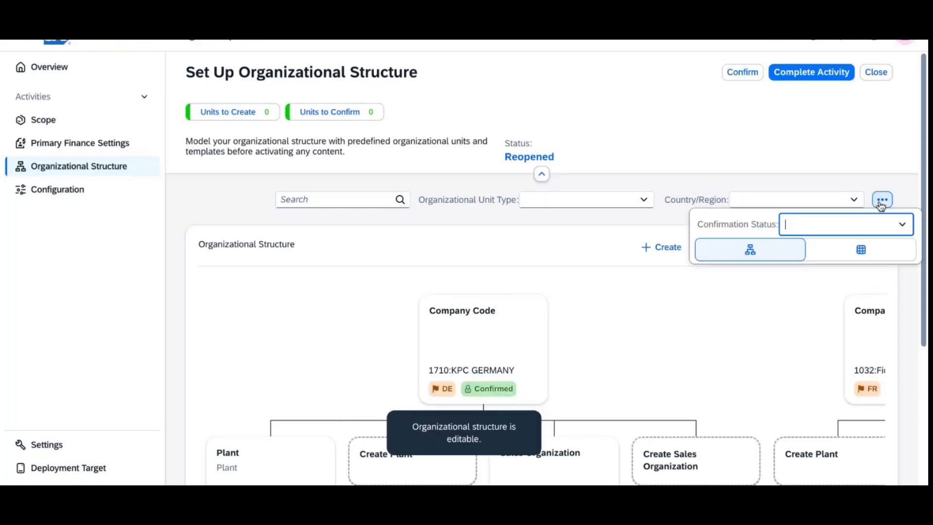
left_click(871, 258)
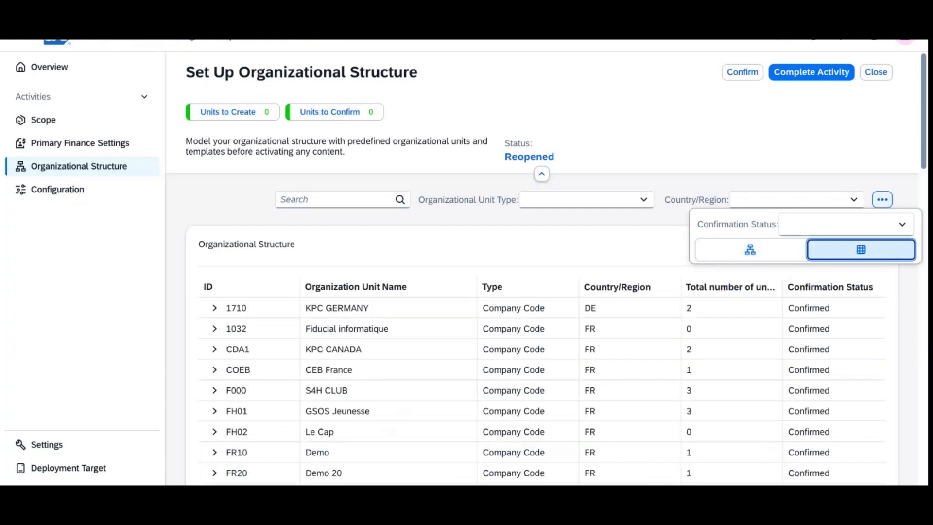
left_click(597, 248)
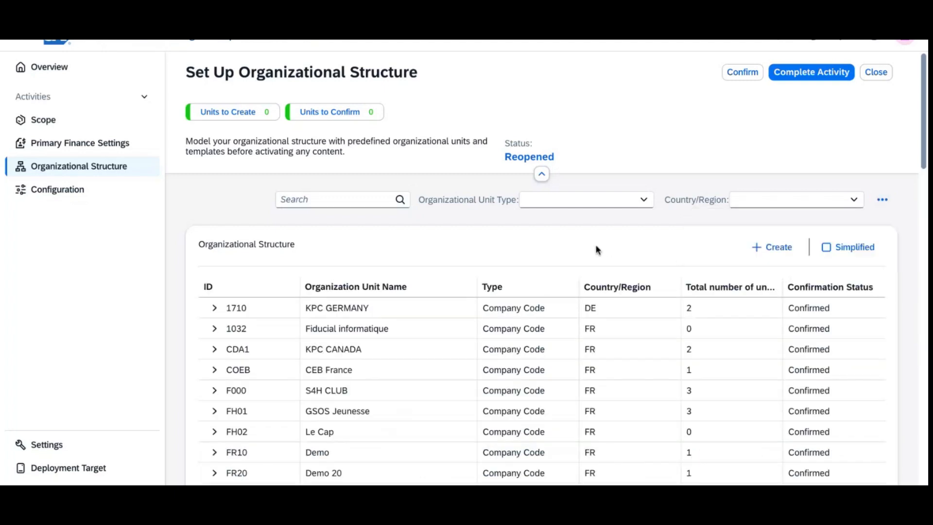
left_click(757, 249)
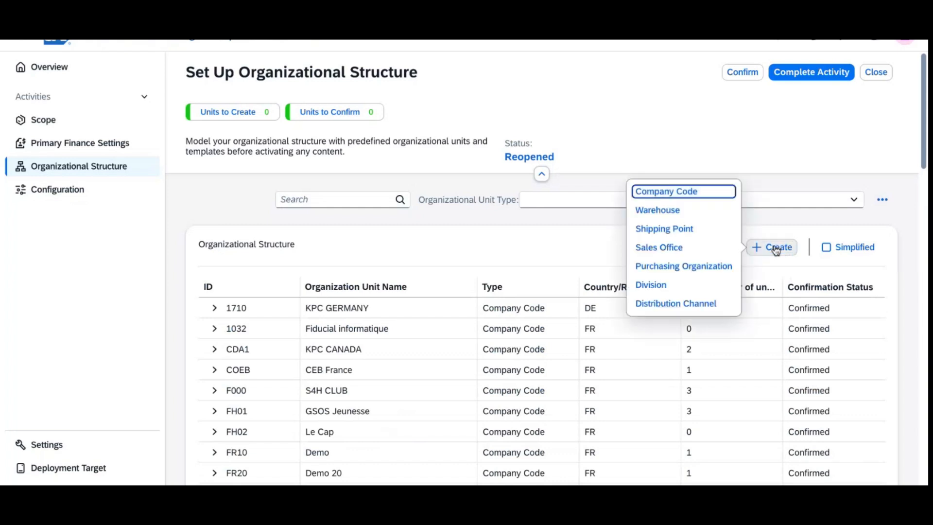
left_click(698, 193)
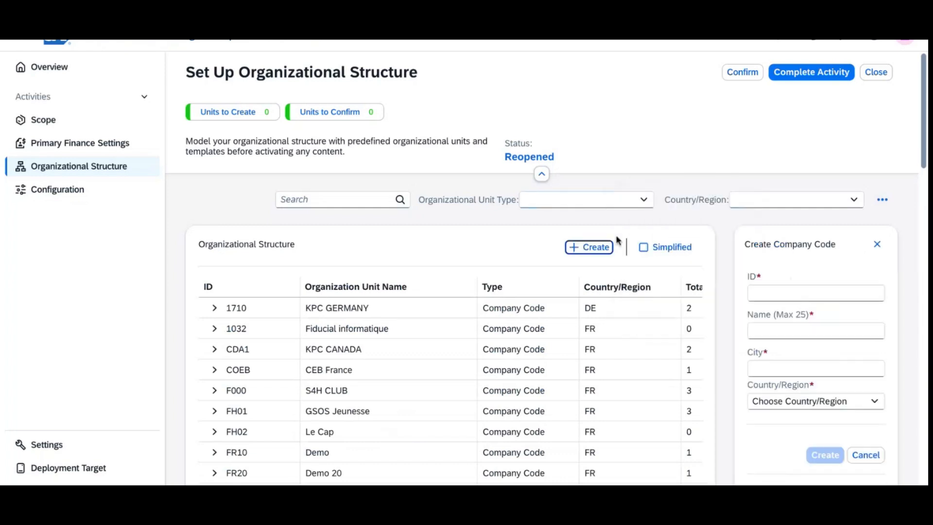
Step: Enter company code ID 1100, name PDS SAS, city Marseille and country FR - France
left_click(763, 297)
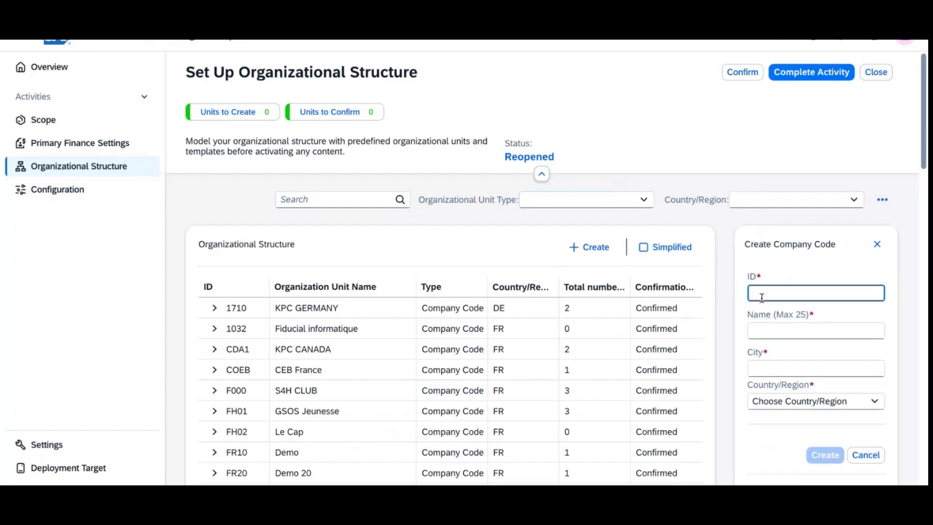
type("1000")
key("Tab")
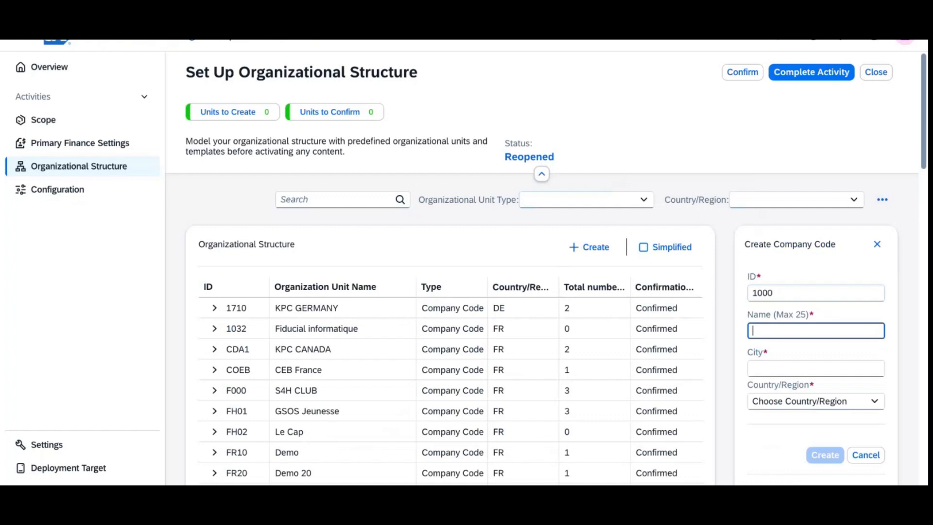
type("PDS")
key("Tab")
left_click(820, 298)
key("BackSpace")
key("BackSpace")
key("BackSpace")
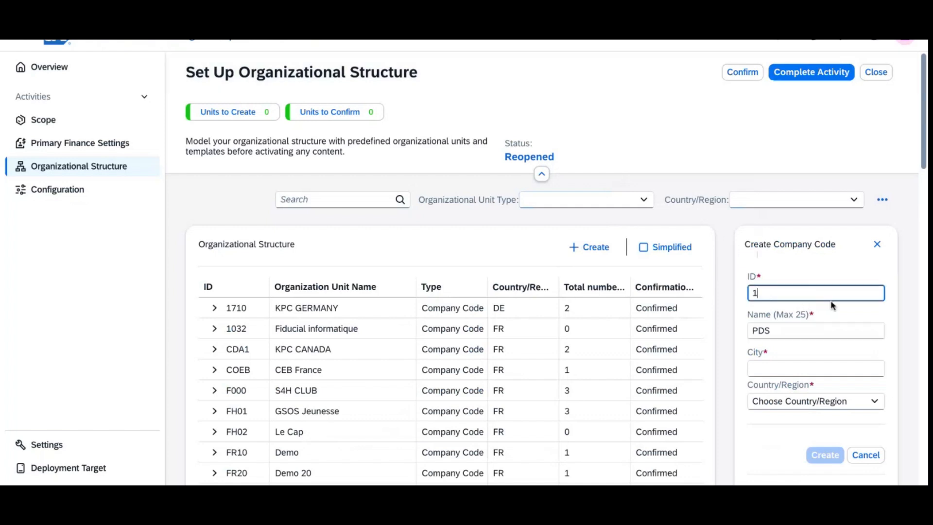
type("100")
left_click(809, 327)
type("PDS SAS")
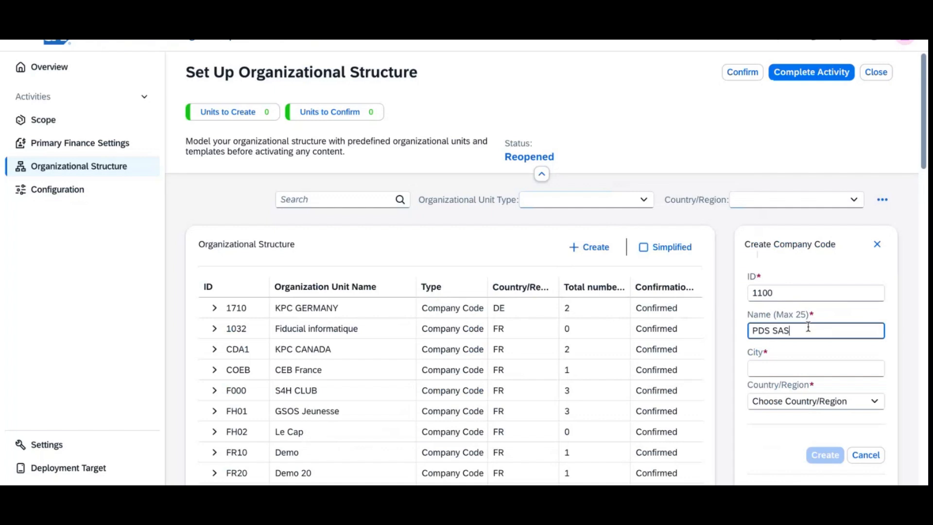
left_click(797, 373)
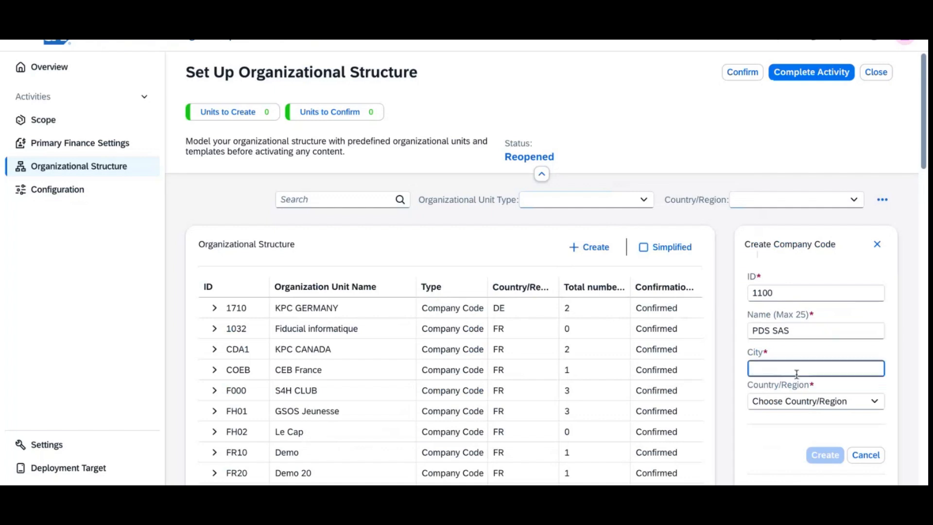
type("Marseille")
left_click(803, 403)
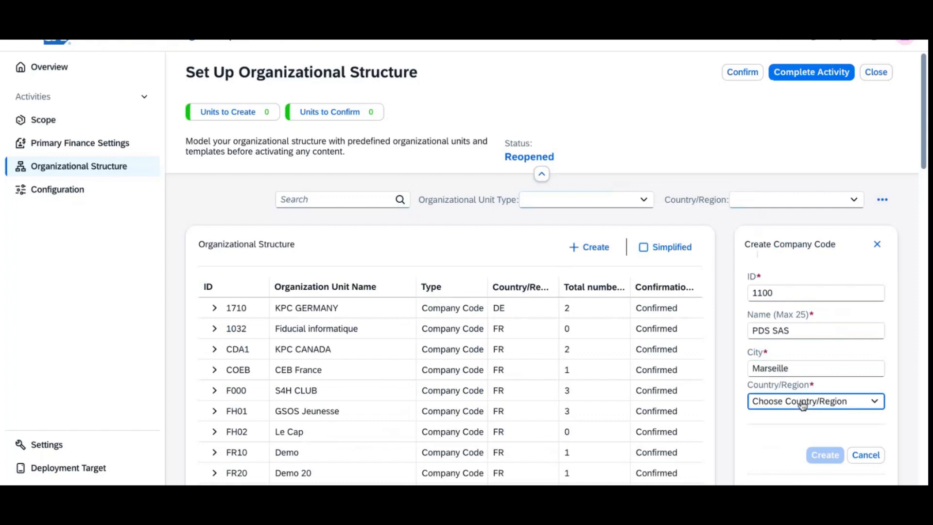
left_click(802, 461)
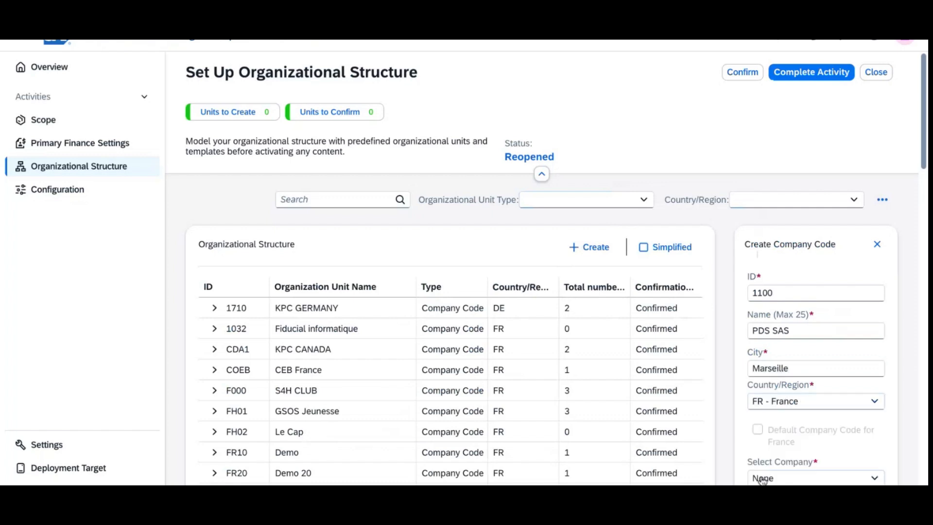
Step: Choose Create New Company from the Select Company list
left_click_drag(924, 106, 925, 163)
left_click(868, 280)
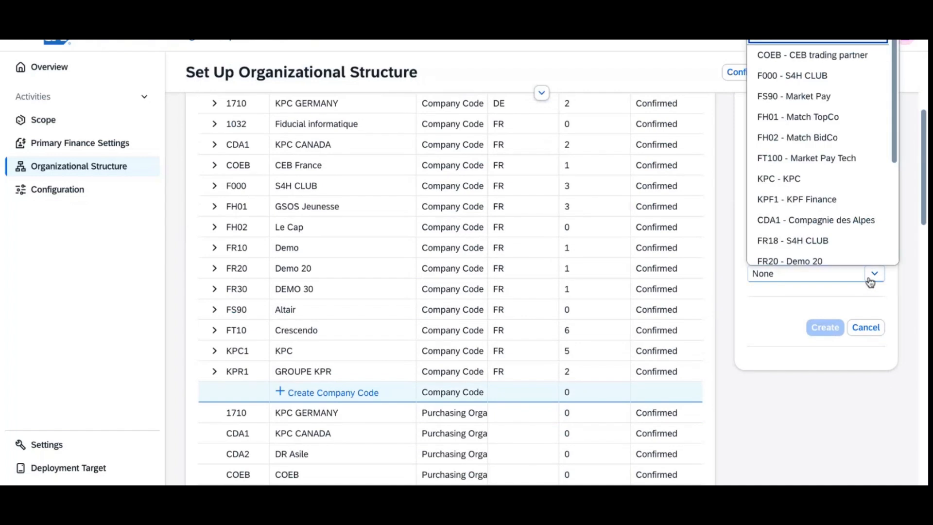
scroll(819, 194, "down", 5)
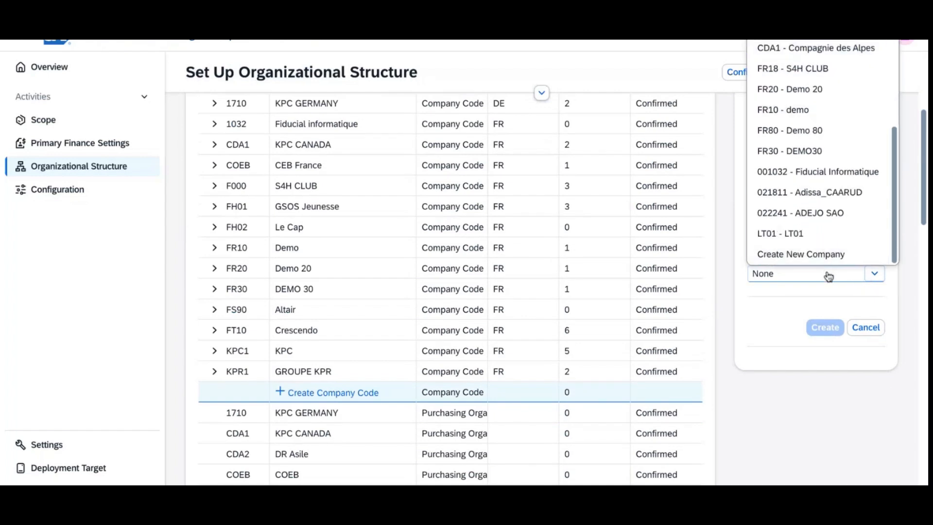
left_click(826, 262)
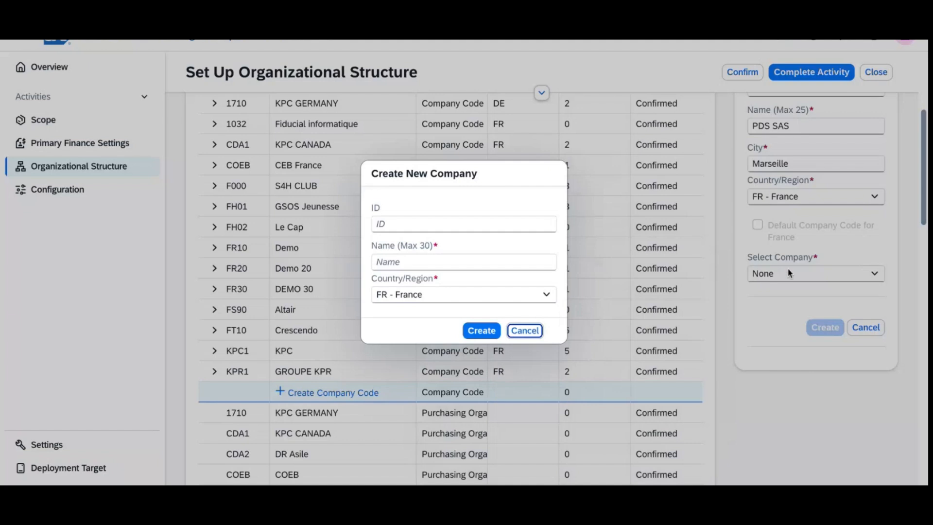
Step: Create company 1100 named PDS SAS, assigning it as 001100 - PDS SAS
left_click(421, 226)
type("1100")
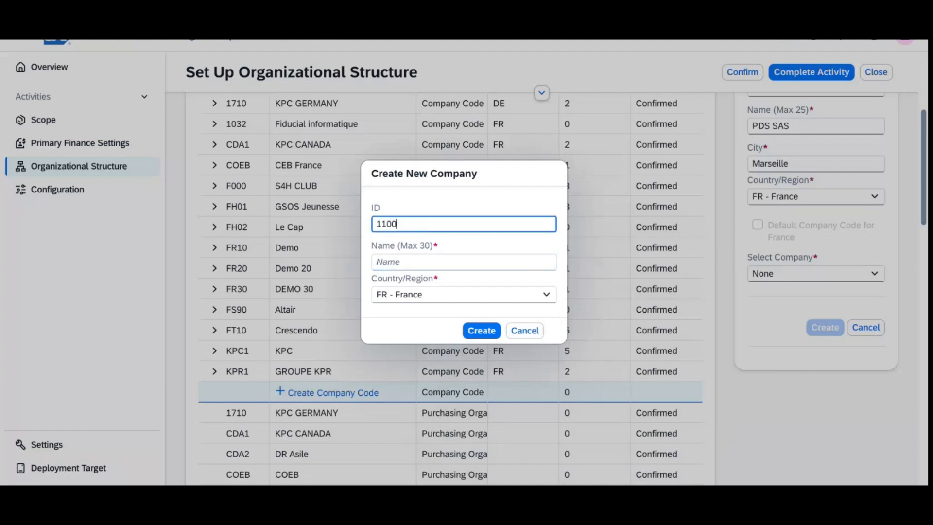
key("Tab")
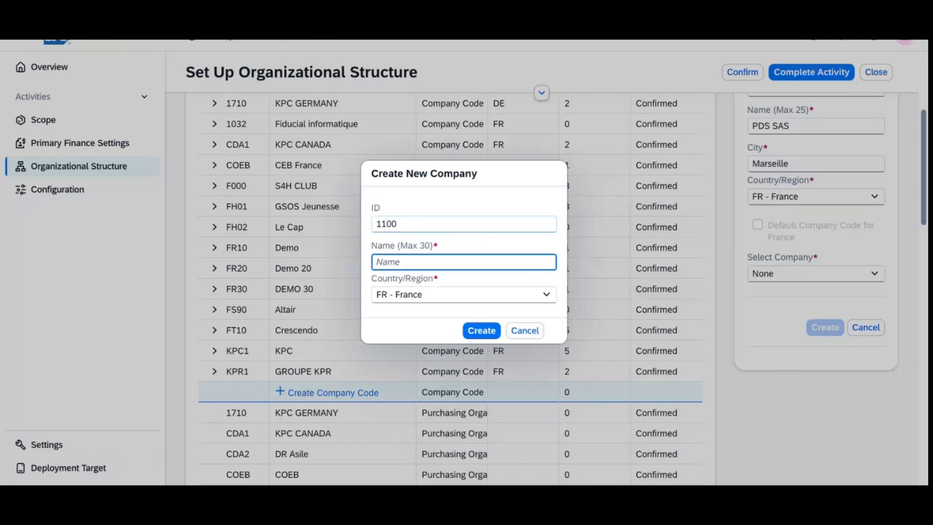
type("PDS SAS")
left_click(481, 330)
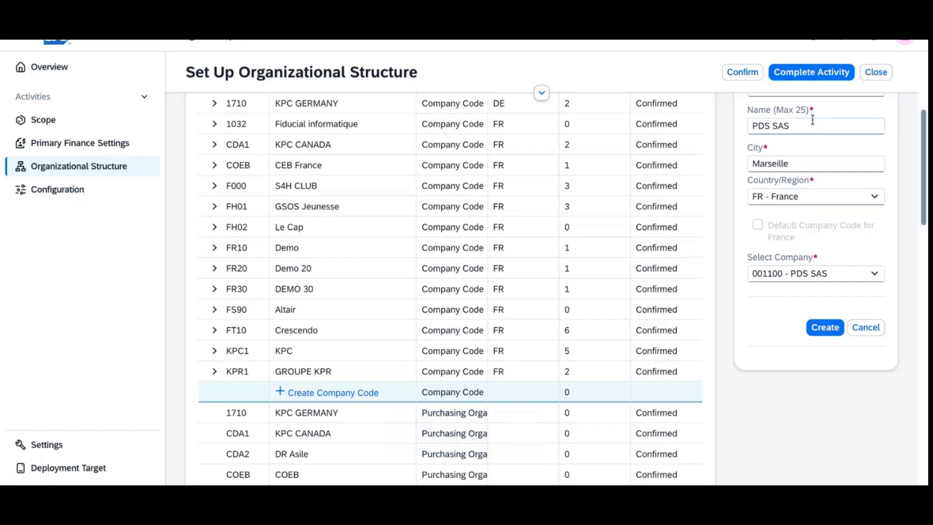
scroll(864, 224, "up", 1)
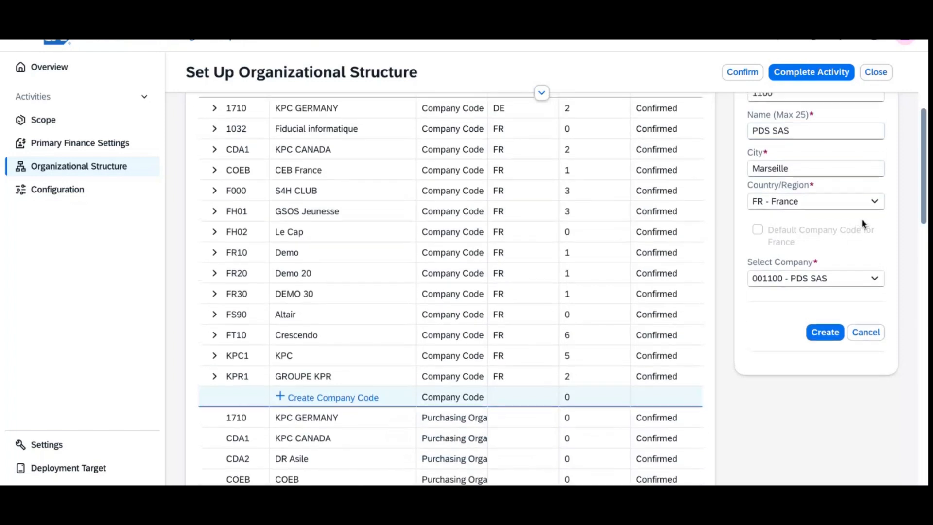
scroll(783, 354, "up", 3)
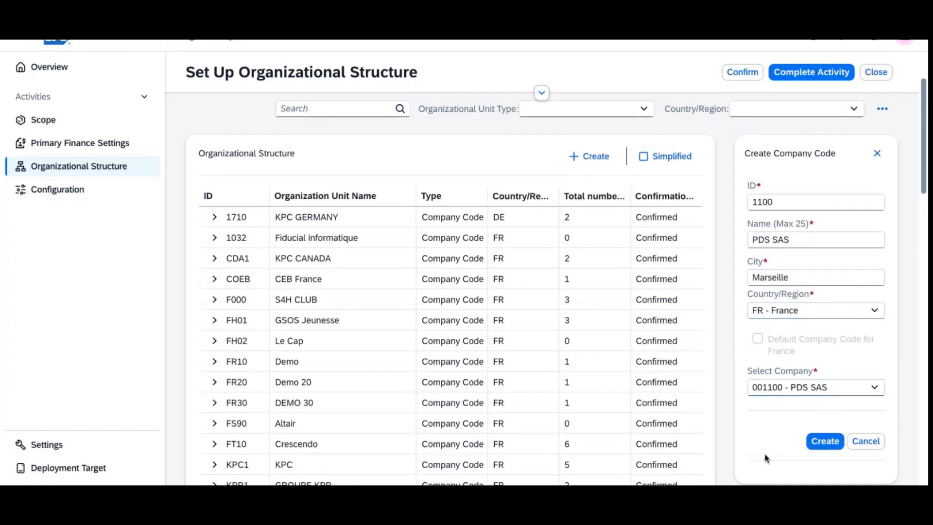
Step: Save company code 1100 PDS SAS and switch the structure to the hierarchy chart
left_click(831, 448)
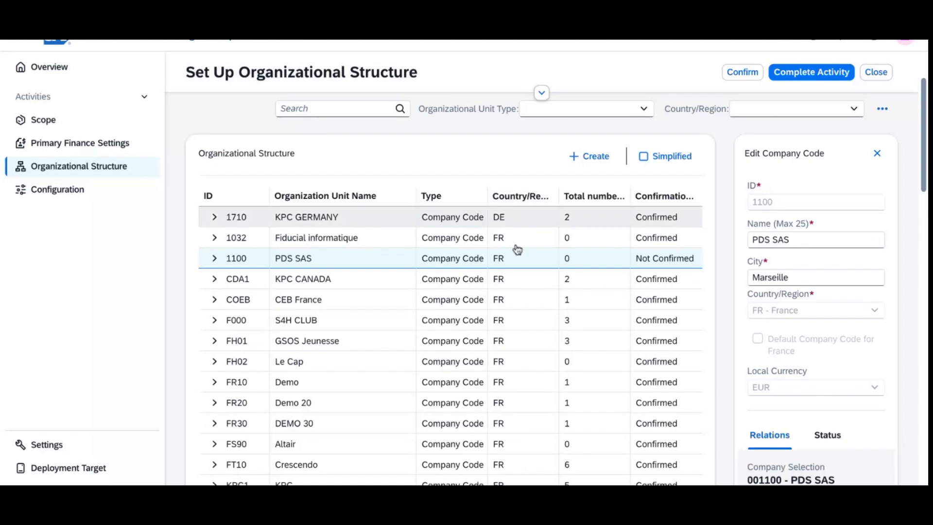
left_click(883, 111)
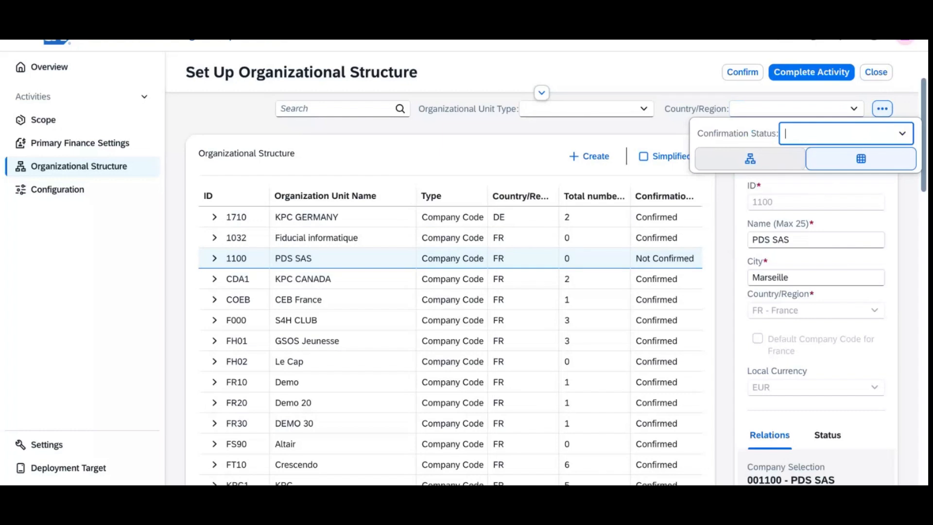
left_click(778, 167)
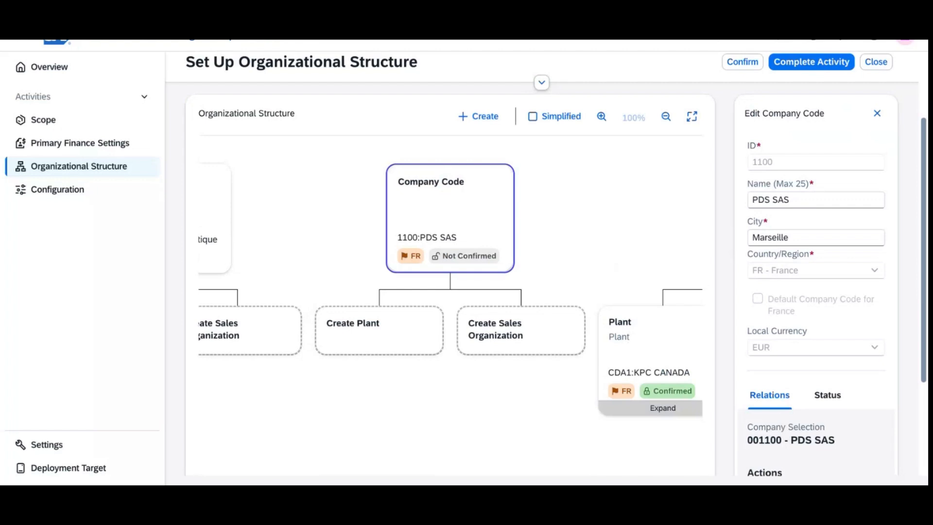
Step: Create plant 1100 named PDS with city Amrseille under company code 1100
left_click(356, 338)
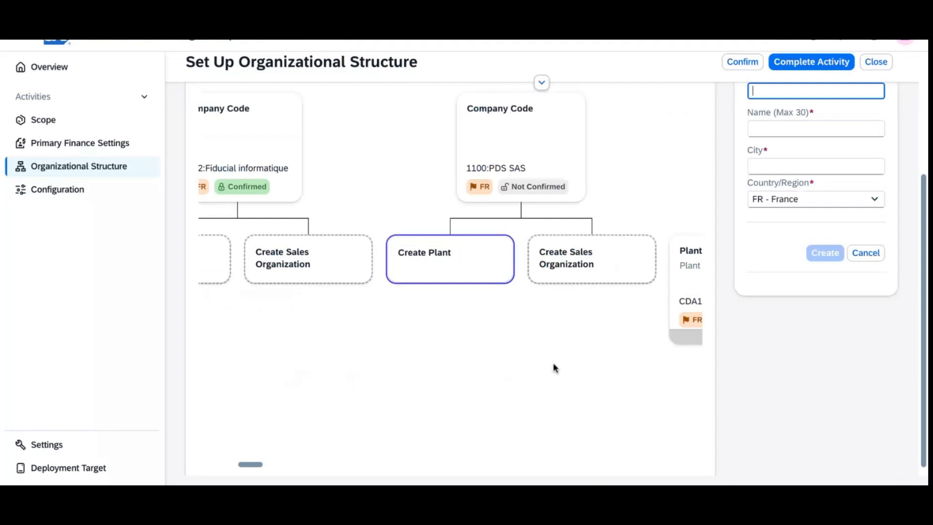
left_click_drag(925, 206, 922, 119)
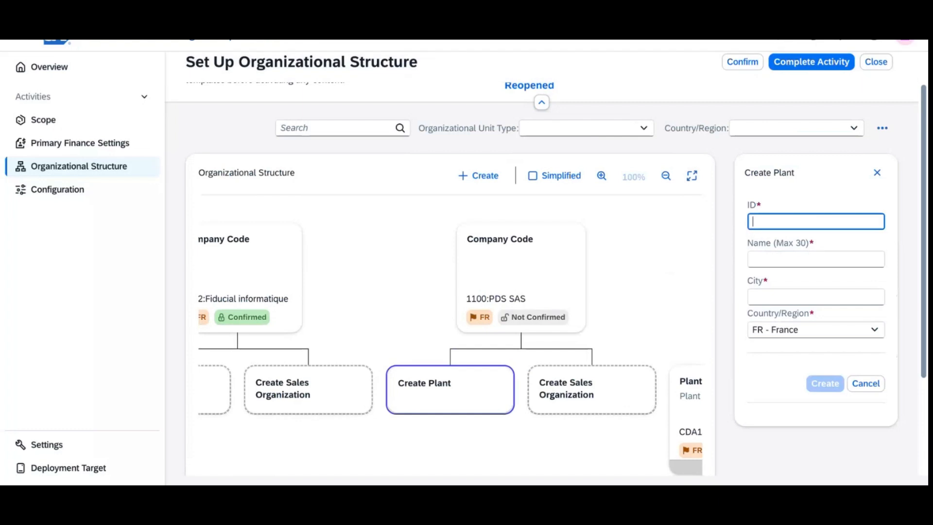
type("1100")
key("Tab")
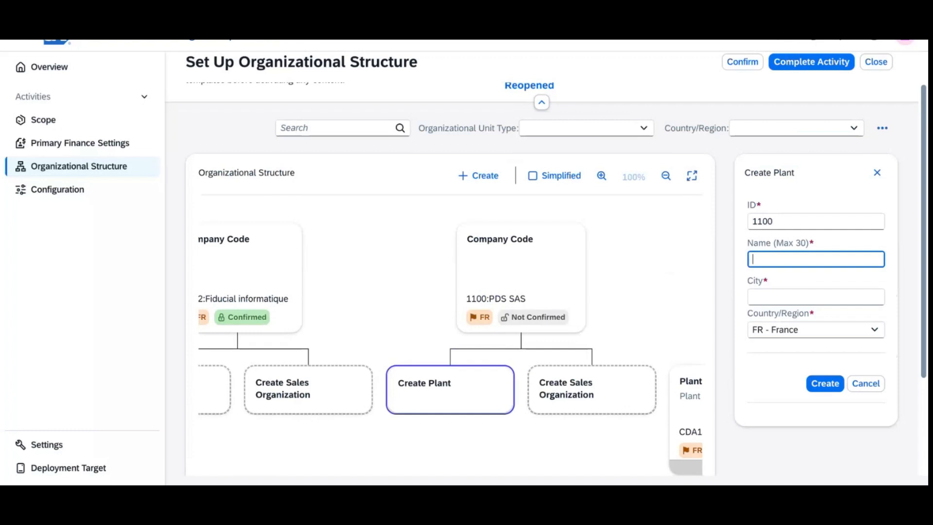
type("PDS")
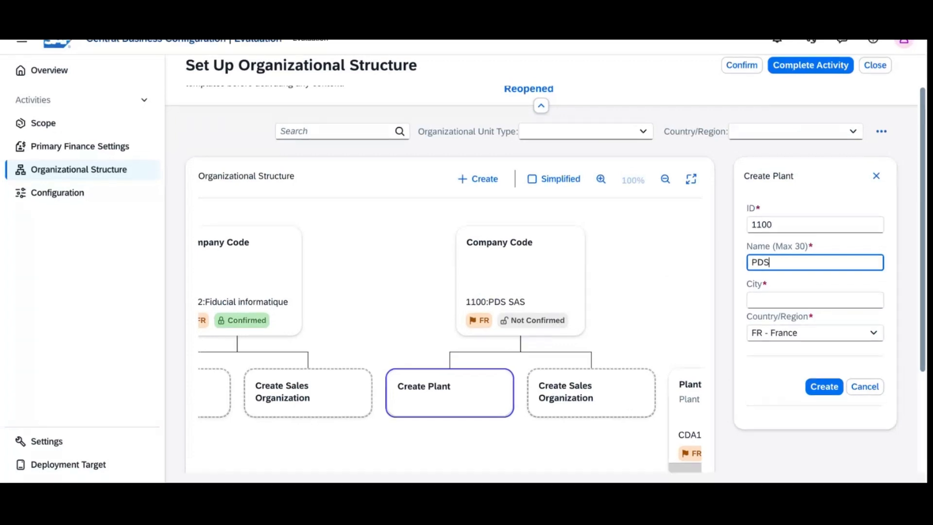
key("Tab")
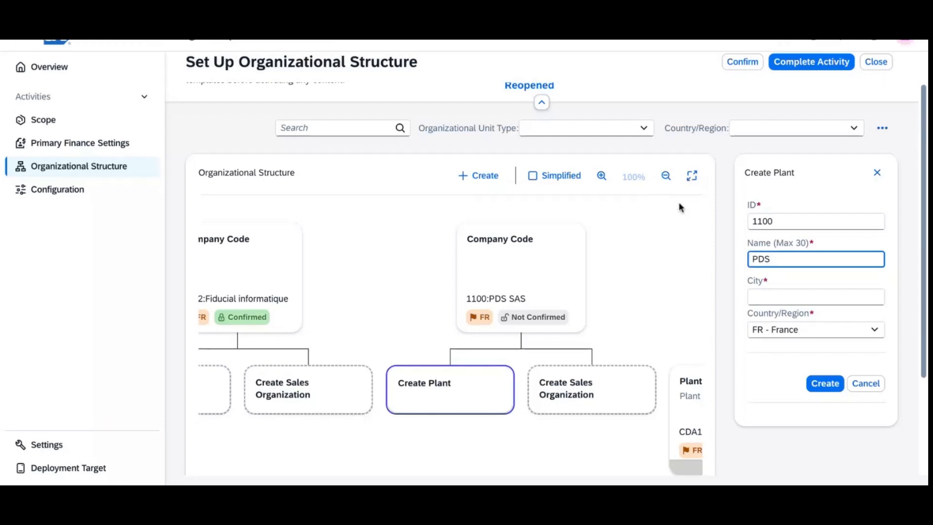
left_click(826, 300)
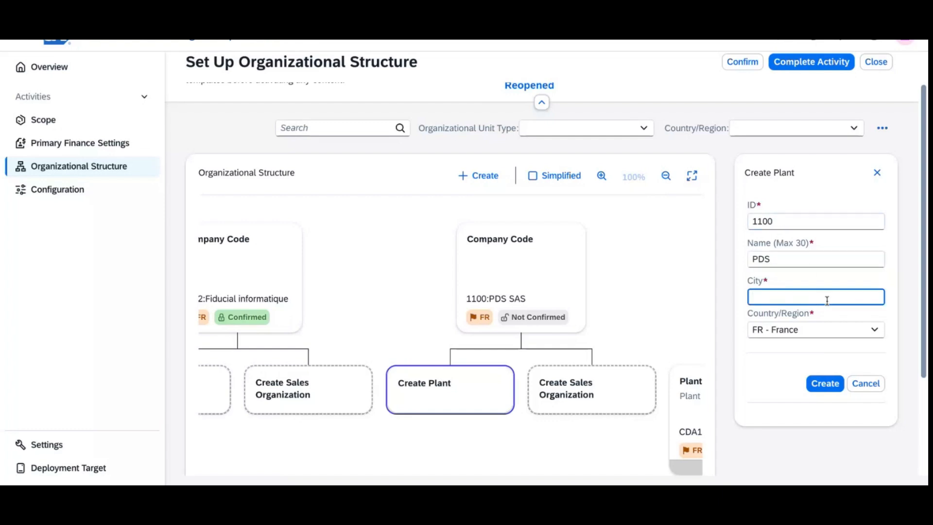
type("Amrseille")
left_click(825, 384)
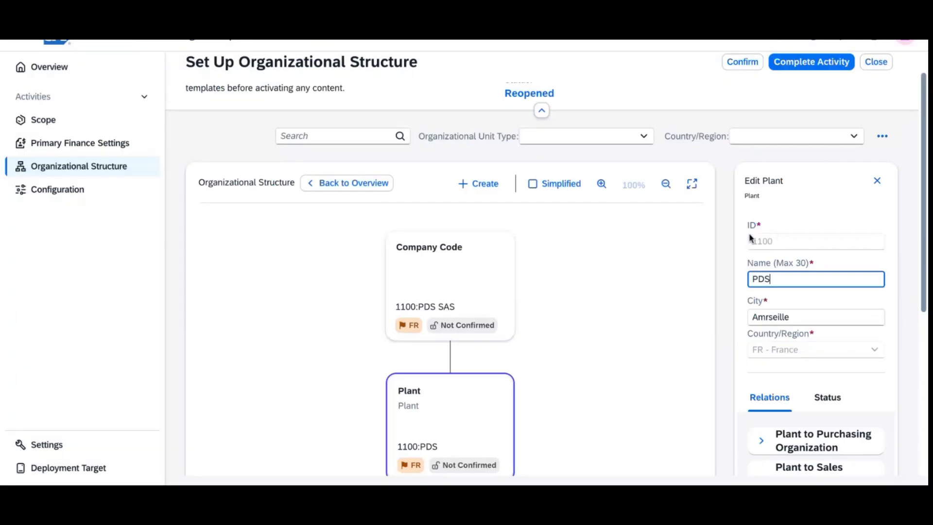
scroll(819, 276, "down", 2)
scroll(820, 276, "down", 4)
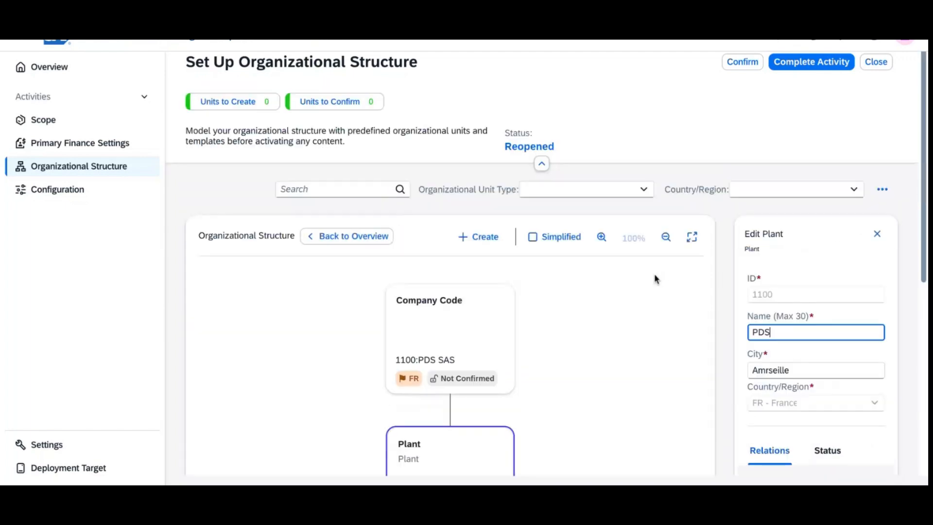
scroll(654, 279, "down", 4)
scroll(654, 273, "down", 1)
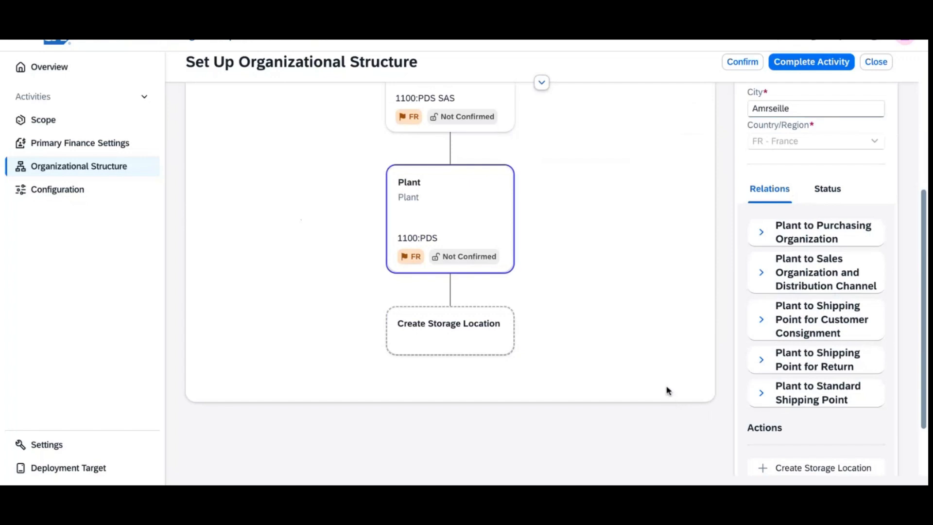
scroll(669, 391, "down", 2)
scroll(669, 391, "up", 1)
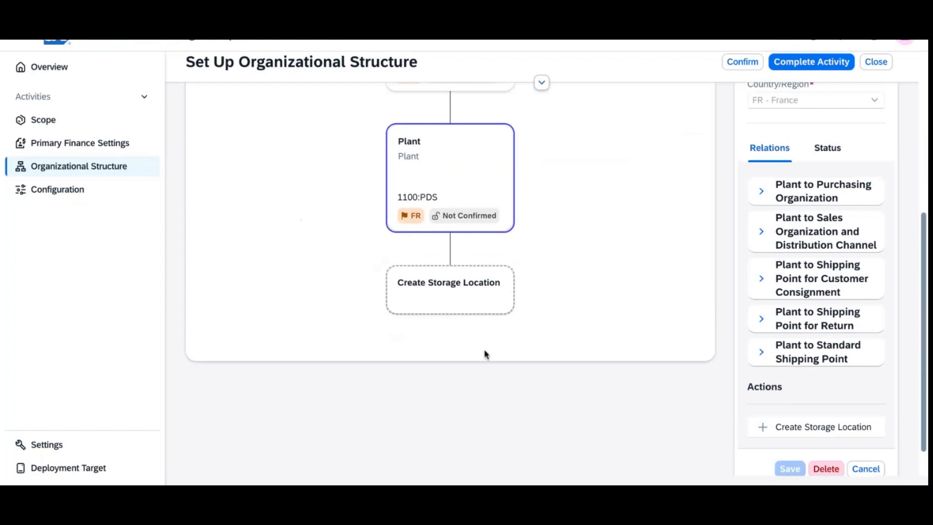
Step: Start storage location ID 1100 under plant 1100 PDS, keeping the unsaved draft
left_click(454, 311)
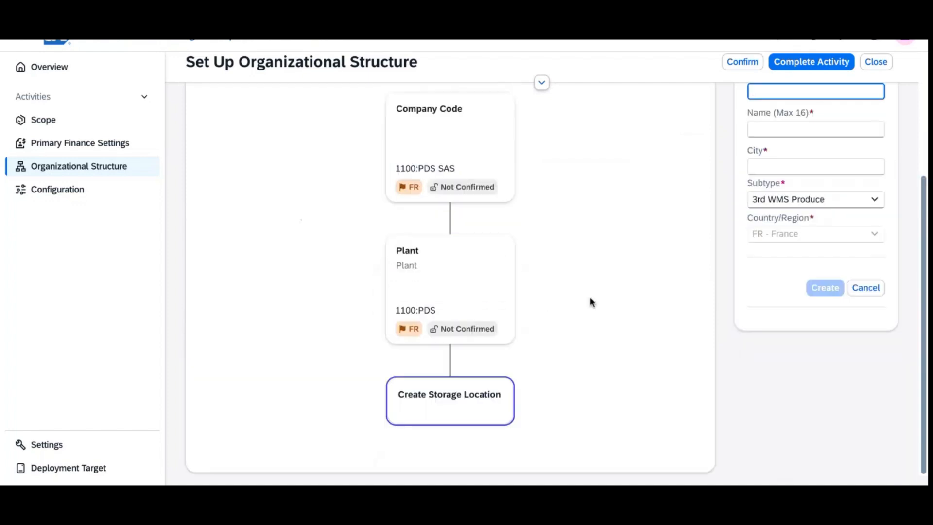
scroll(693, 272, "up", 3)
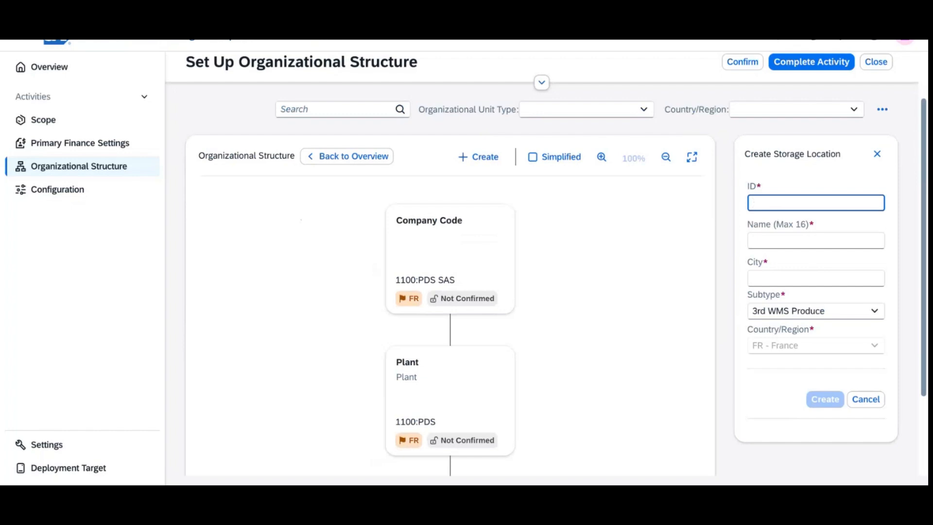
type("11")
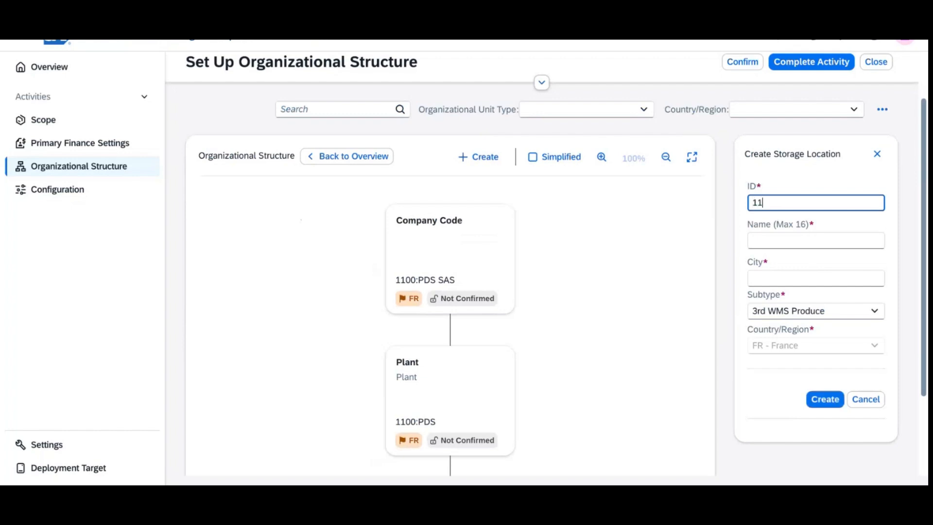
type("00")
key("Tab")
left_click(867, 401)
left_click(581, 284)
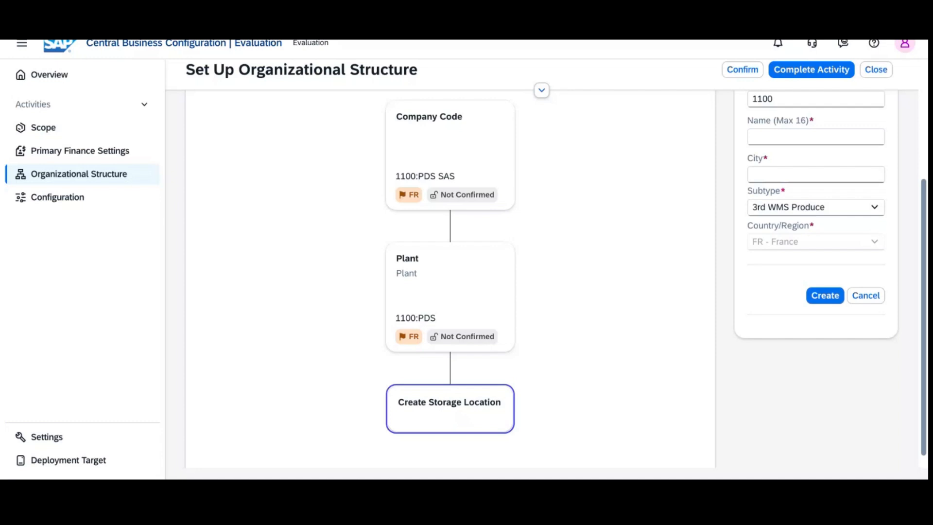
scroll(414, 104, "down", 1)
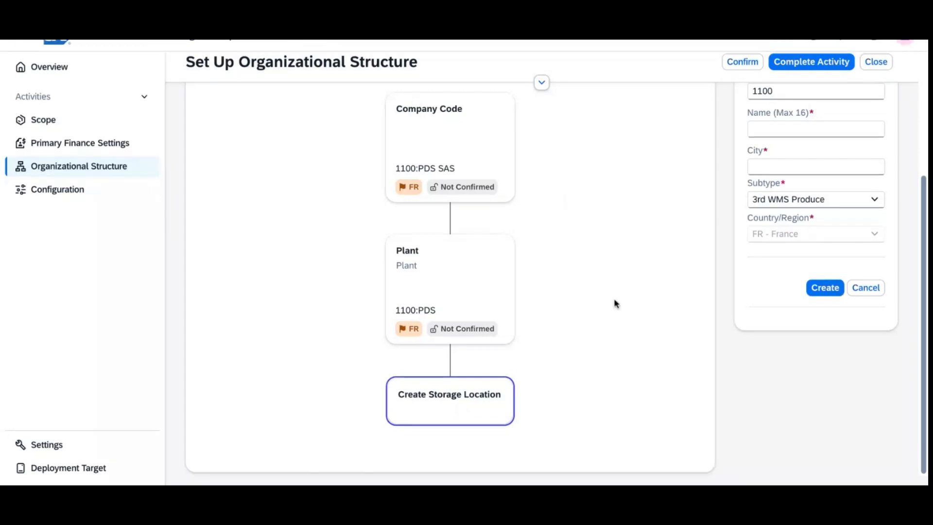
scroll(615, 304, "up", 2)
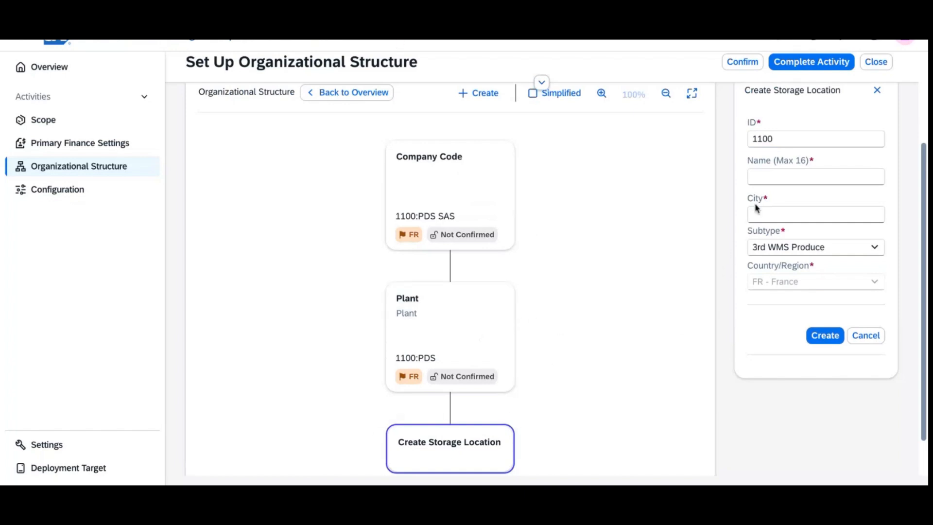
Step: Create storage location PDS RAW MATERIAL, subtype Raw Material, city MARSEILLE
left_click(771, 177)
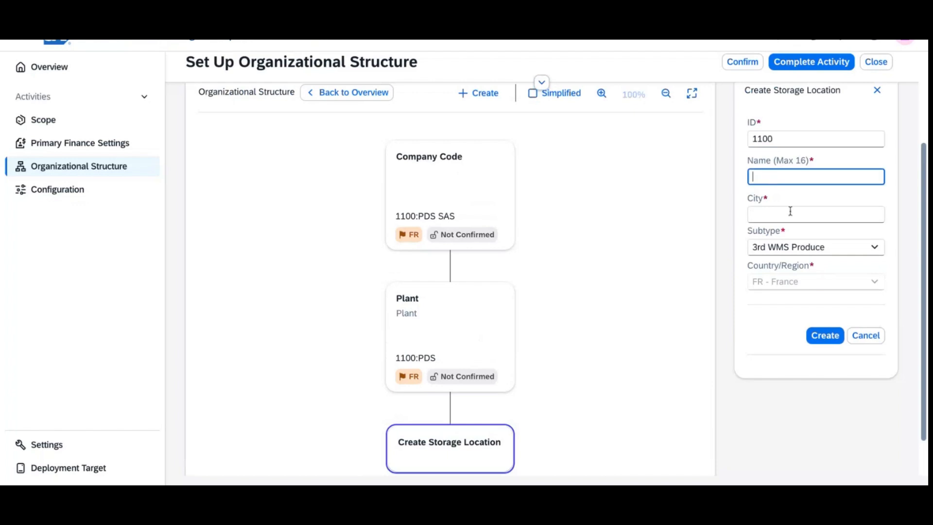
left_click(876, 250)
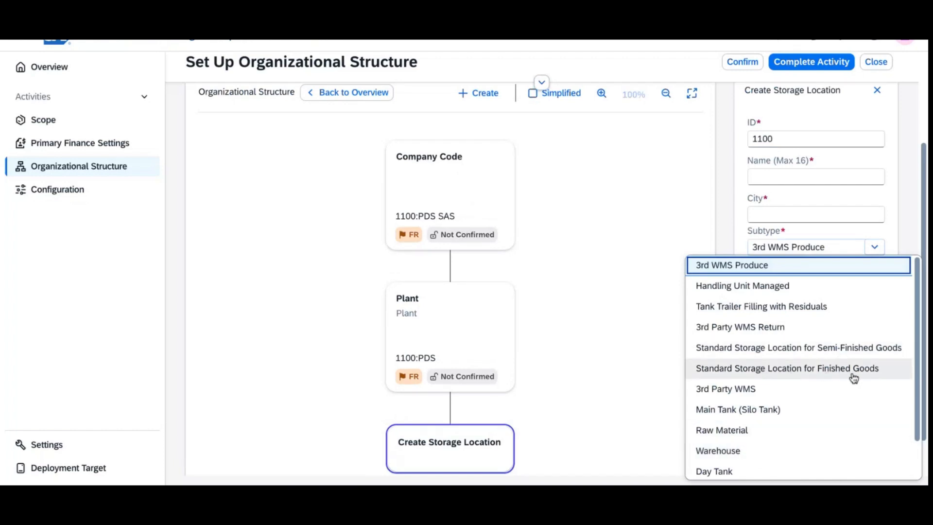
left_click(789, 437)
left_click(773, 179)
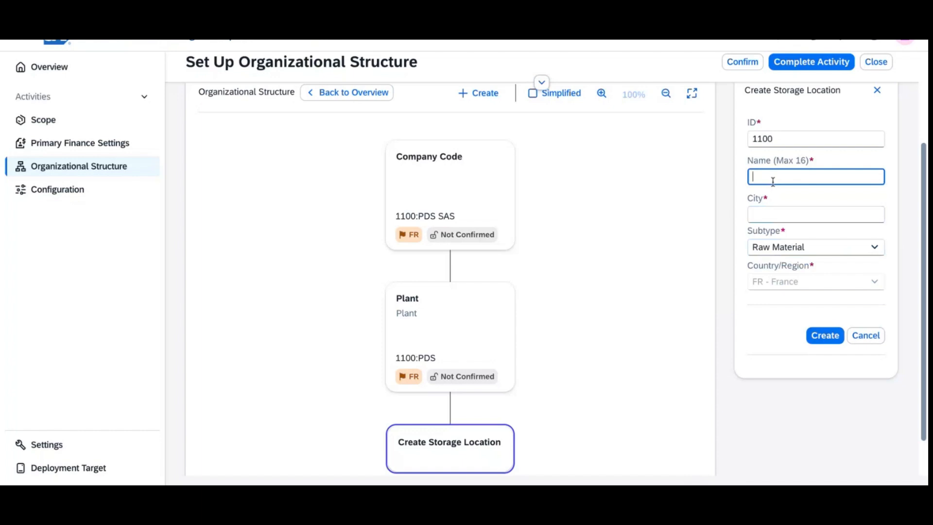
type("PDS RAW MATERIAL")
left_click(792, 212)
type("MARSEILL")
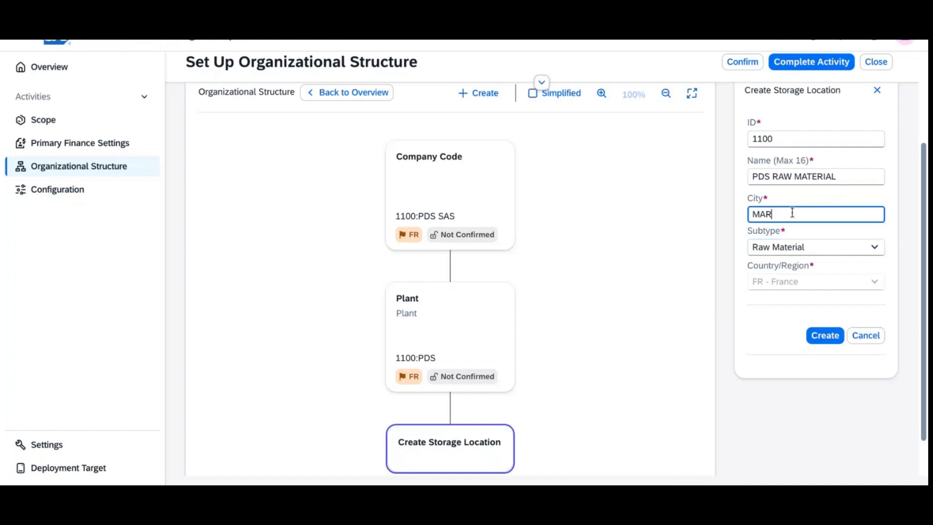
type("E")
left_click(827, 336)
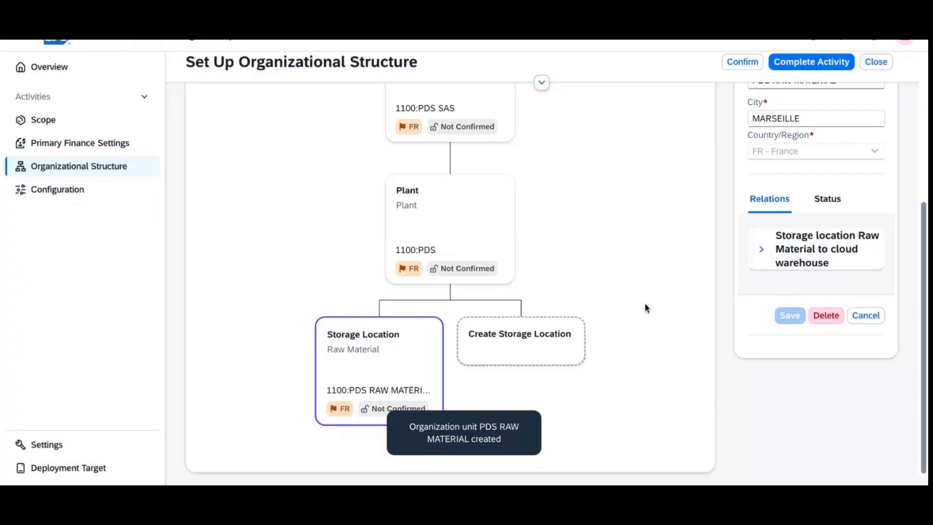
Step: Check plant 1100:PDS and its creatable units, then open company code 1100 PDS SAS details
scroll(611, 282, "up", 5)
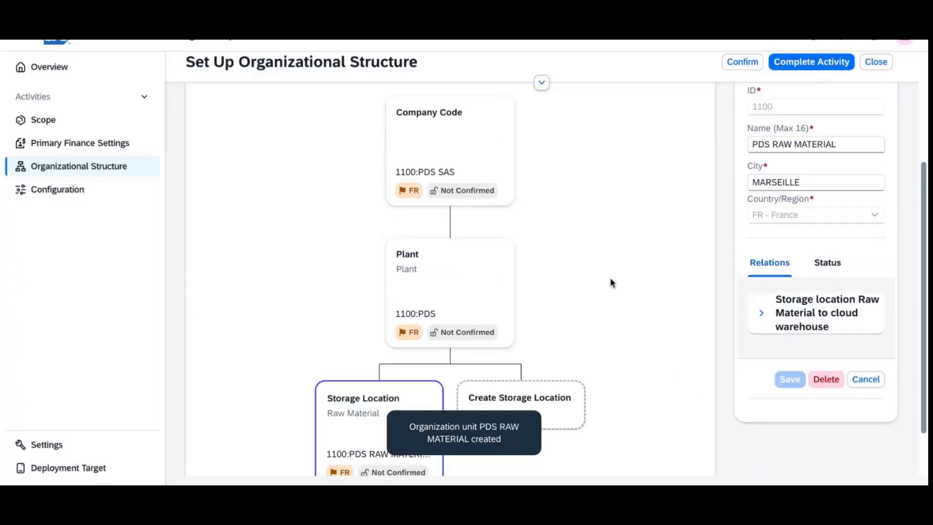
scroll(611, 282, "down", 5)
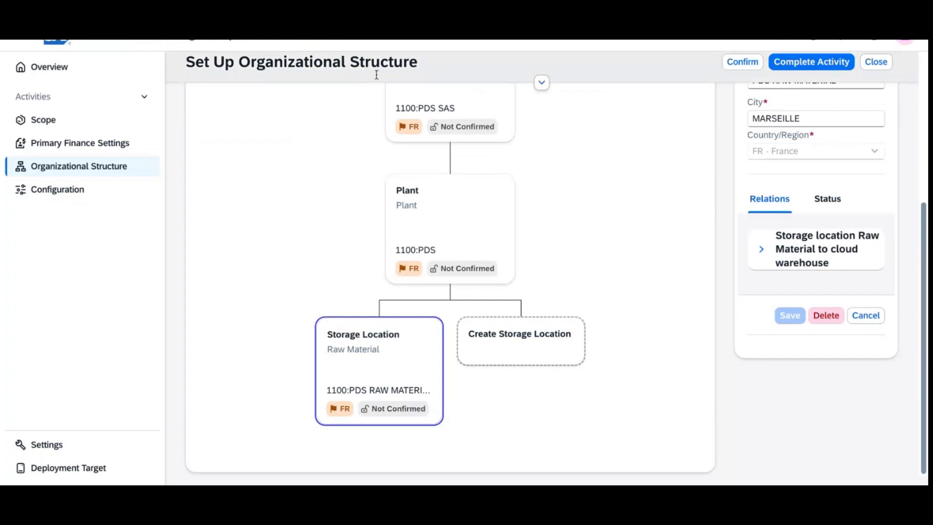
scroll(629, 195, "up", 1)
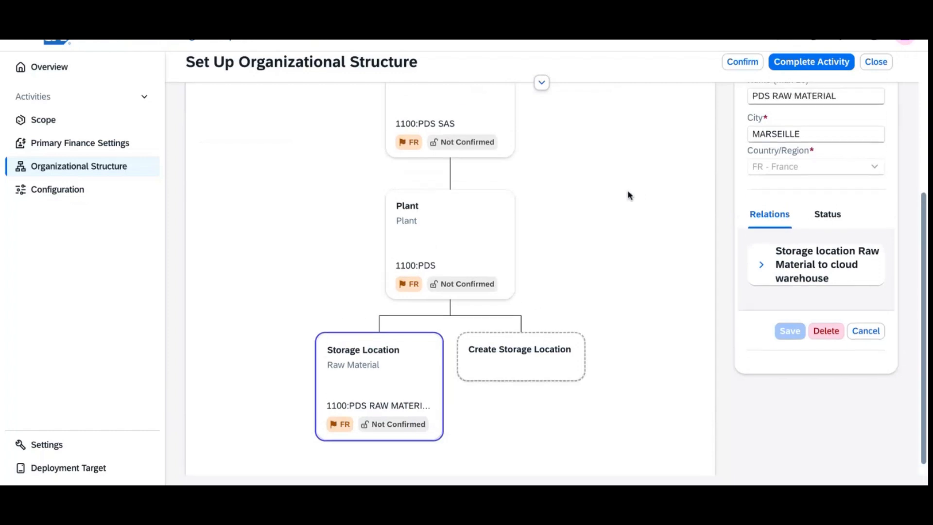
left_click(471, 273)
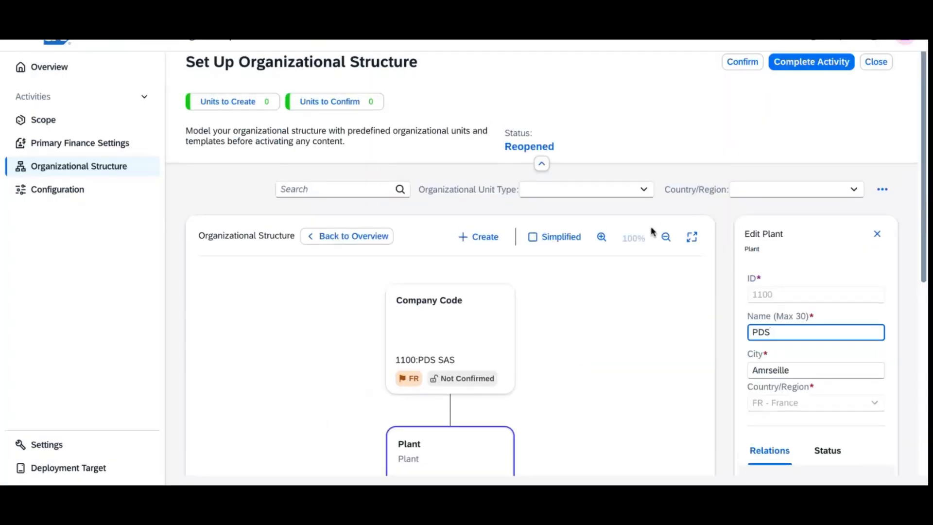
left_click(483, 241)
left_click(510, 332)
left_click(480, 332)
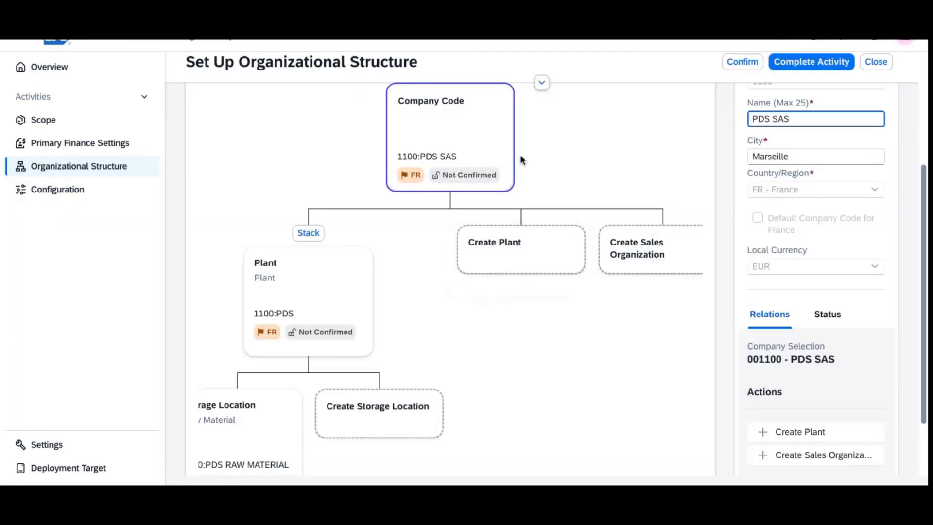
Step: Create plant 1110 named 'Panier des sens' with city Marseille under company code 1100
left_click(525, 254)
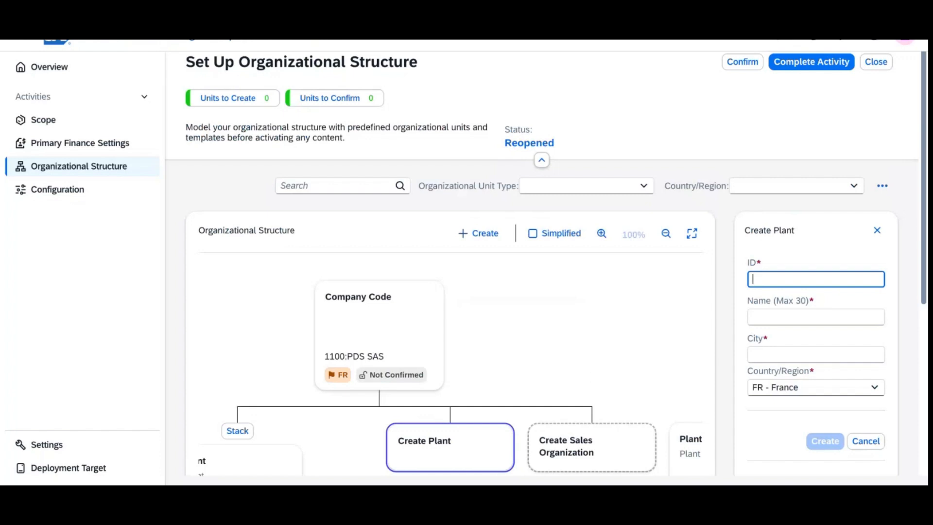
type("1110")
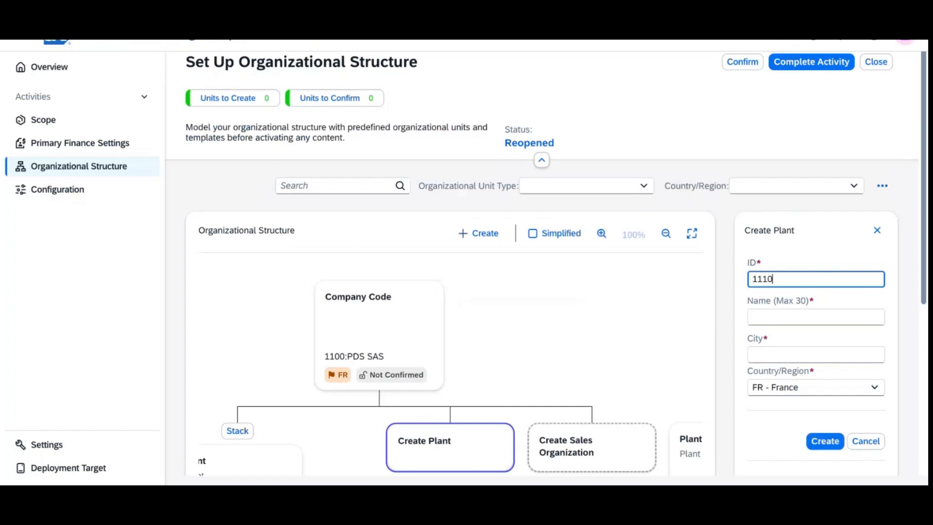
key("Tab")
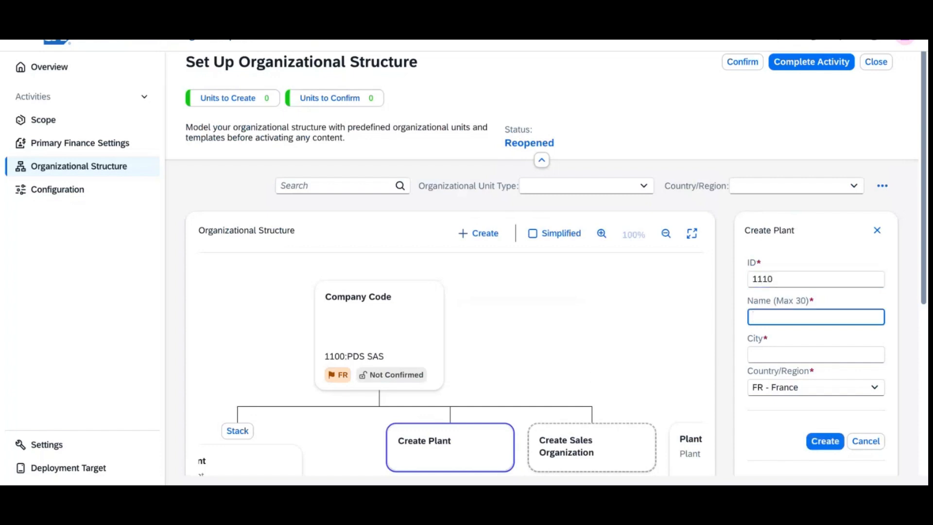
key("alt+Tab")
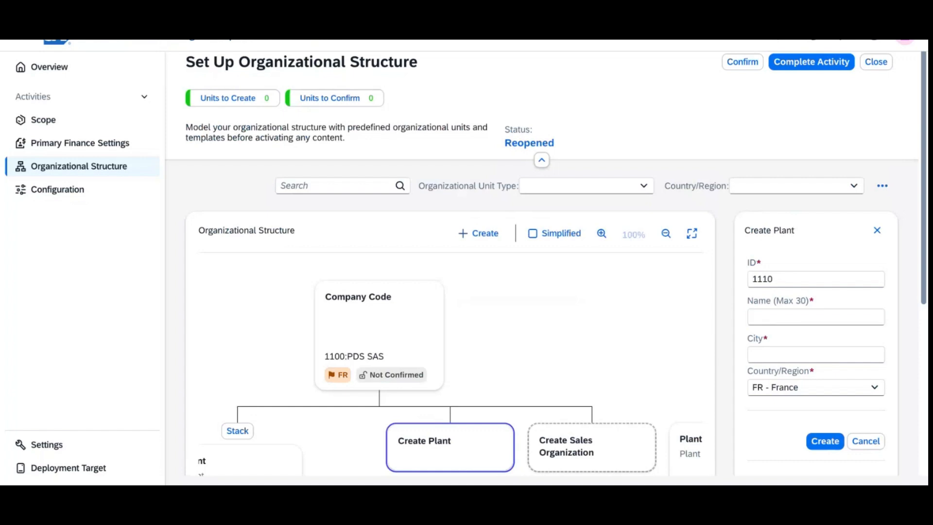
key("alt+Tab")
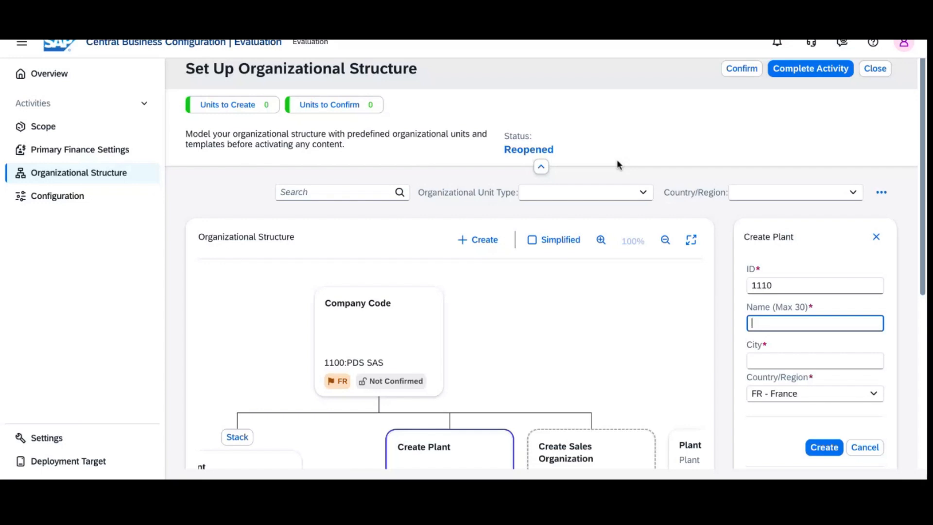
left_click_drag(924, 266, 926, 366)
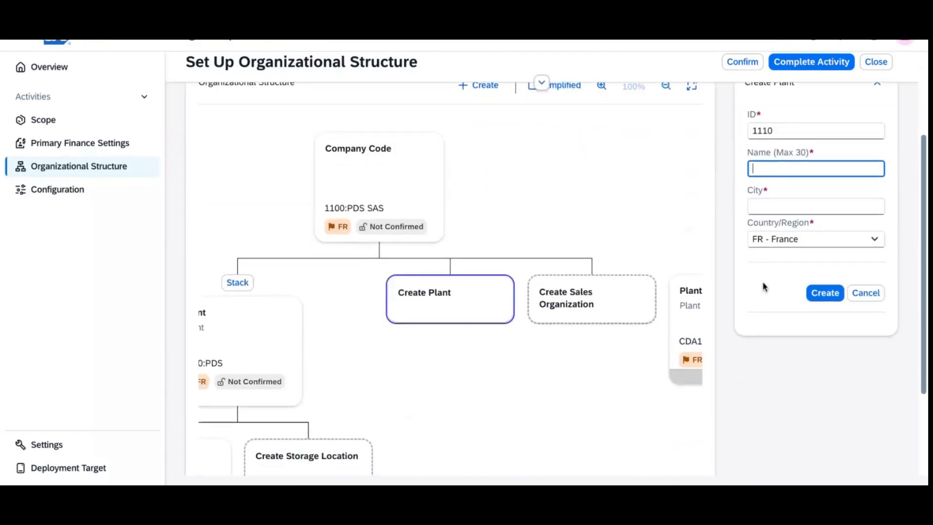
type("Panier des sens")
left_click(778, 209)
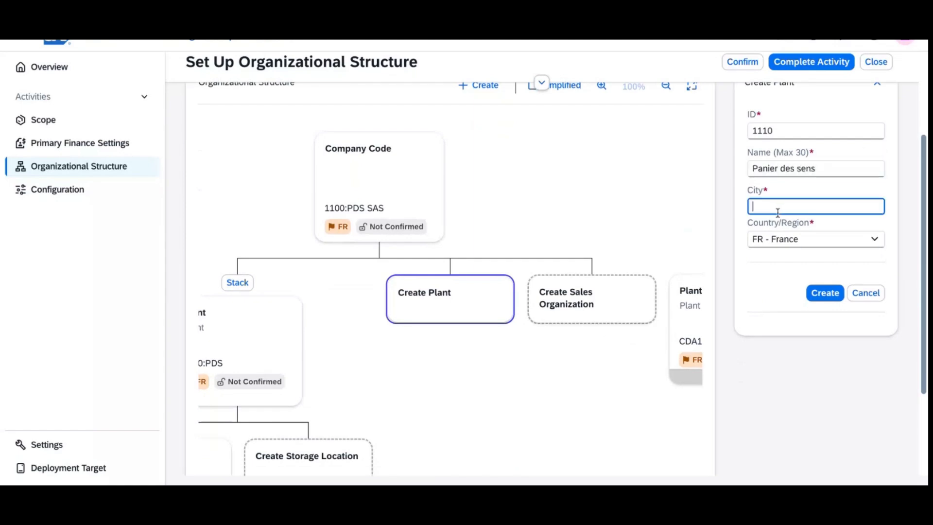
type("Marseille")
left_click(831, 297)
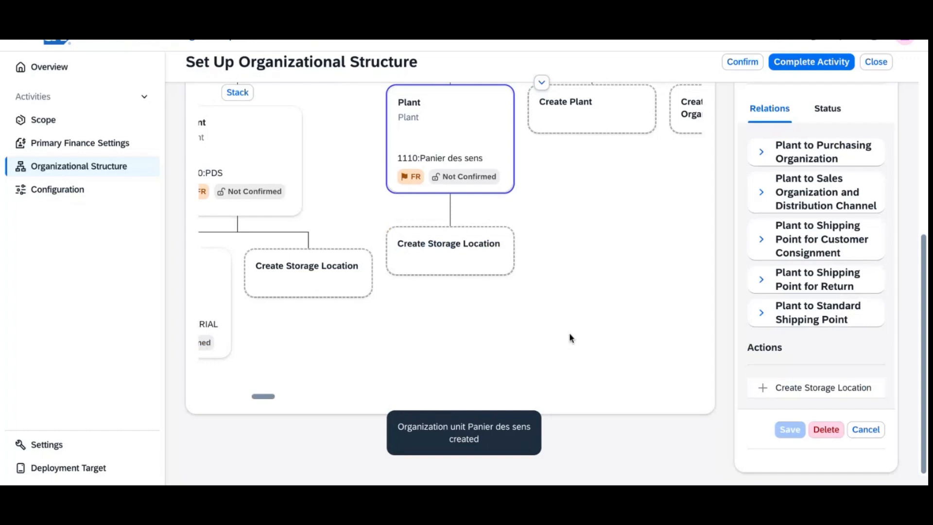
Step: Create storage location 1110 'Raw Material' in Marseille with subtype Raw Material under plant 1110
left_click(470, 255)
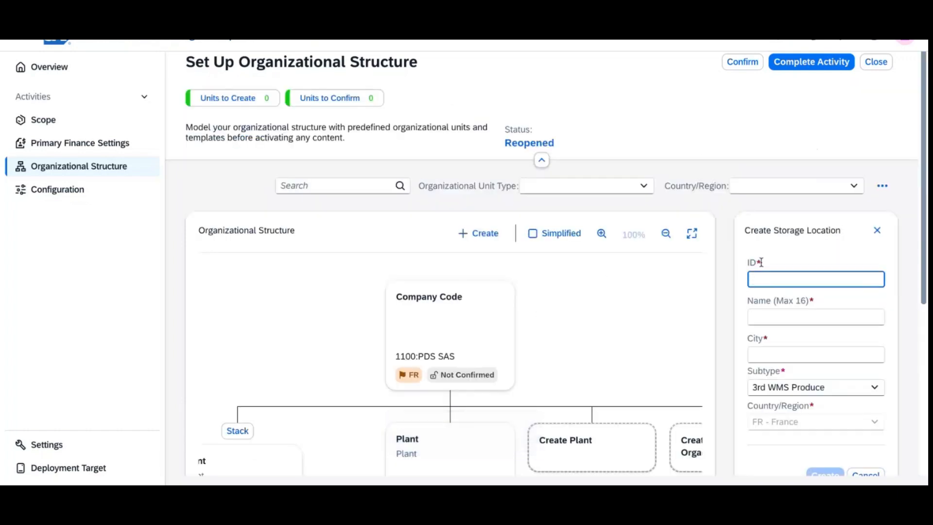
type("1110")
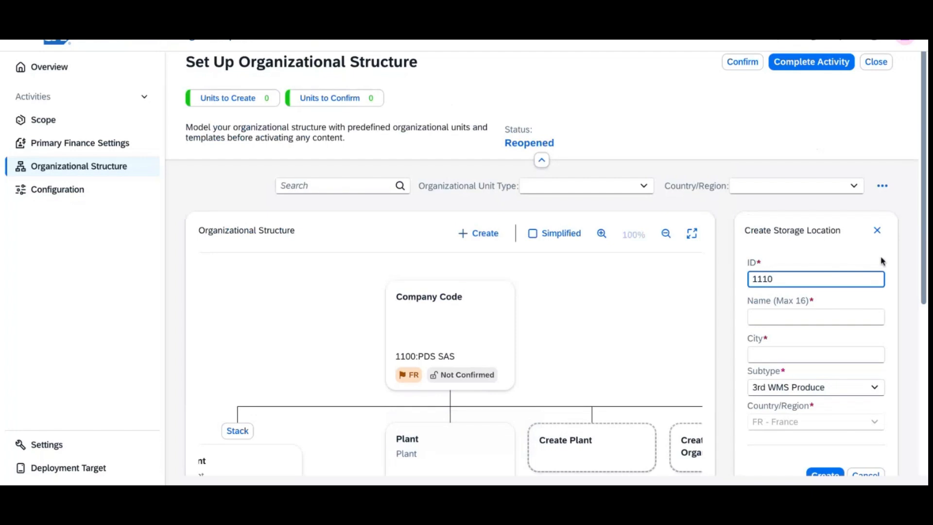
key("Tab")
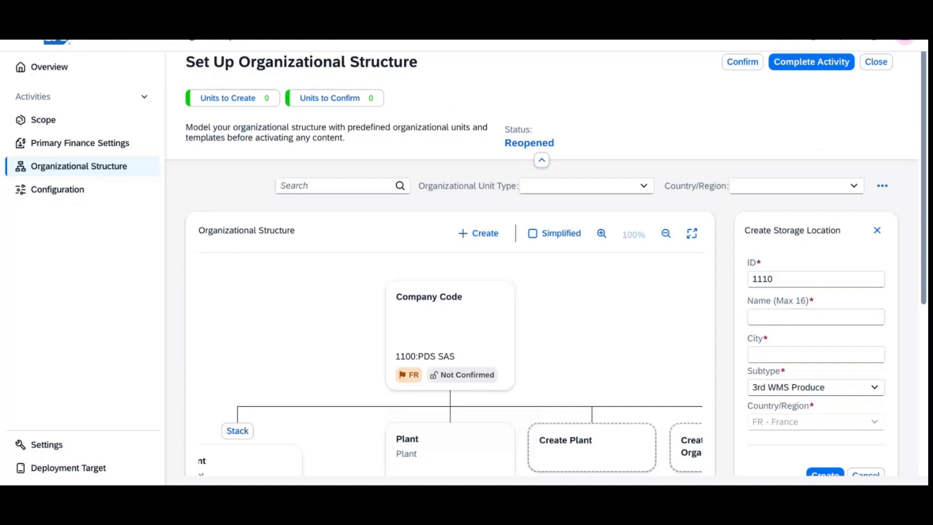
left_click(615, 247)
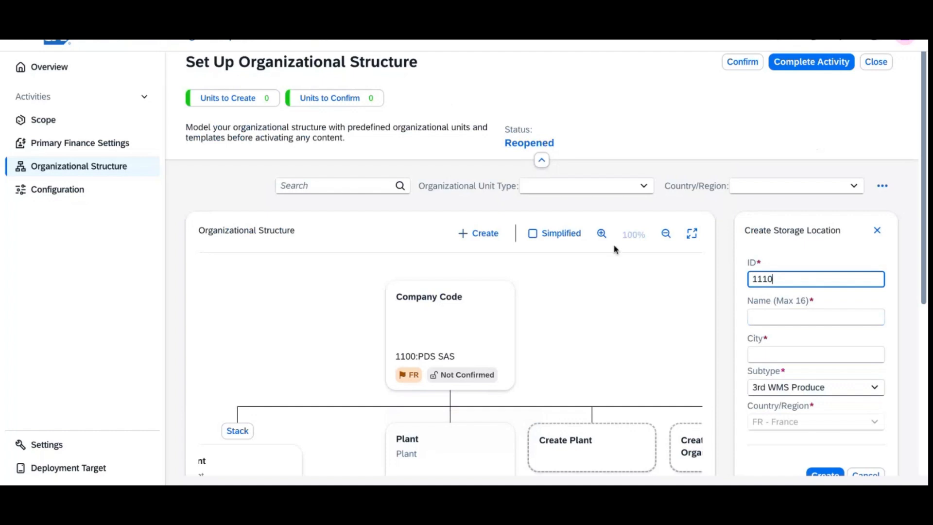
left_click(774, 315)
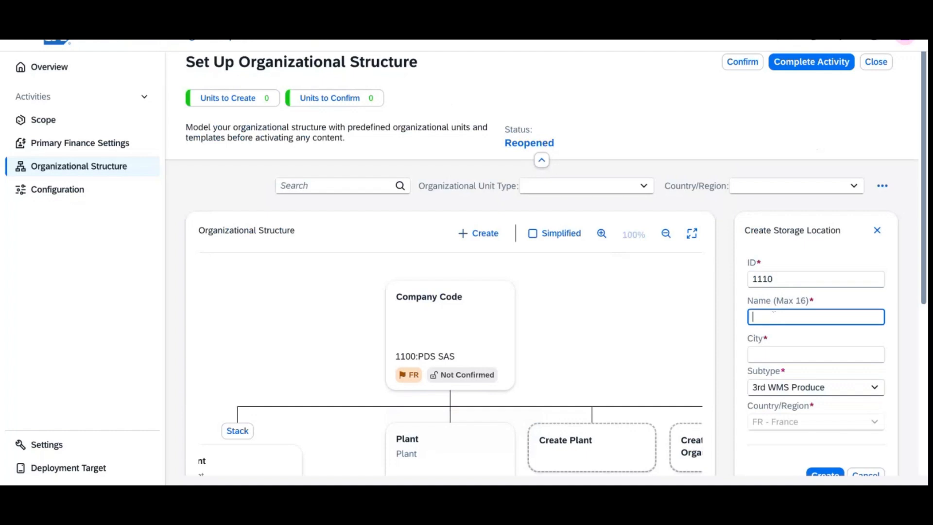
type("Raw Material")
left_click(797, 360)
type("Marseille")
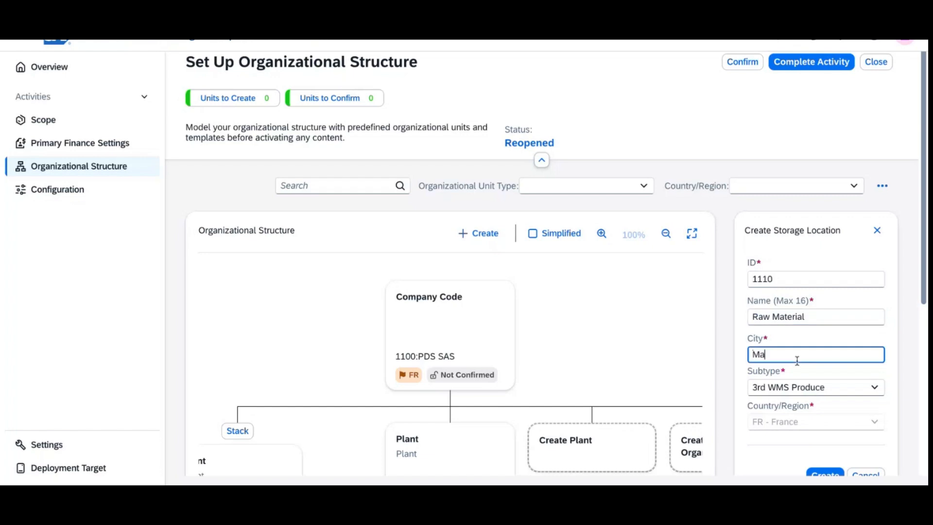
left_click(877, 393)
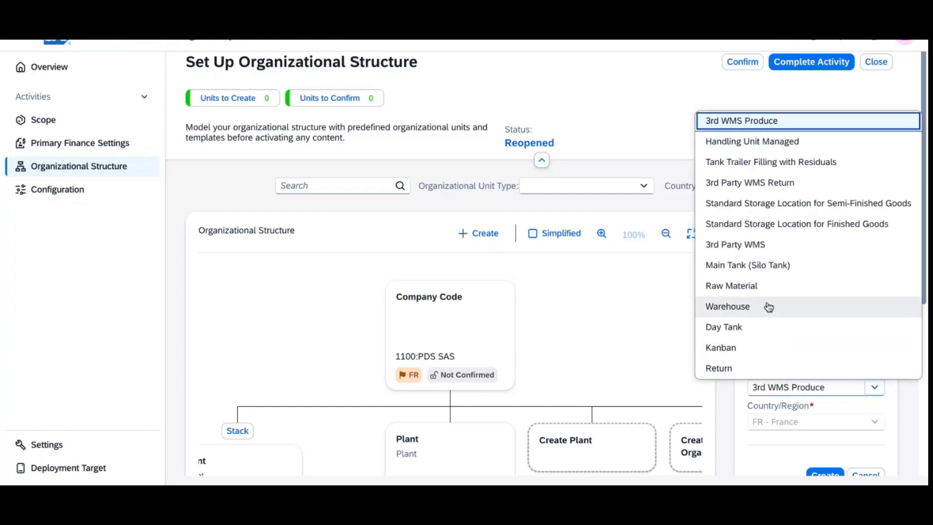
left_click(763, 286)
scroll(827, 340, "down", 3)
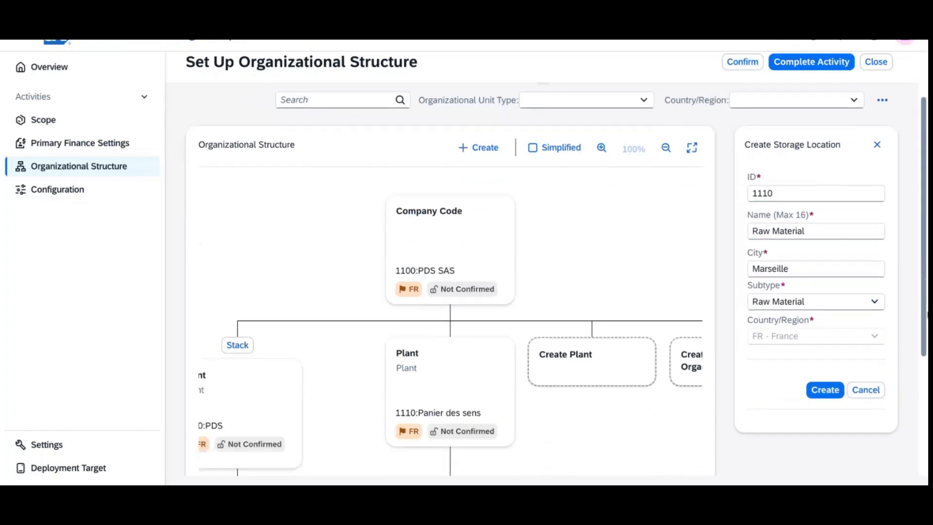
left_click(825, 344)
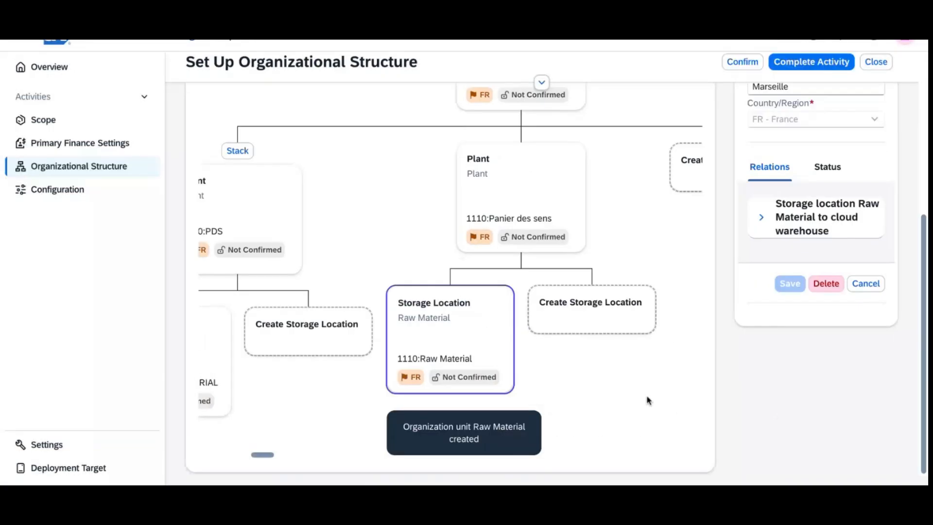
Step: Enter storage location ID 1111, name Transcan and city Marseille under plant 1110
left_click(579, 306)
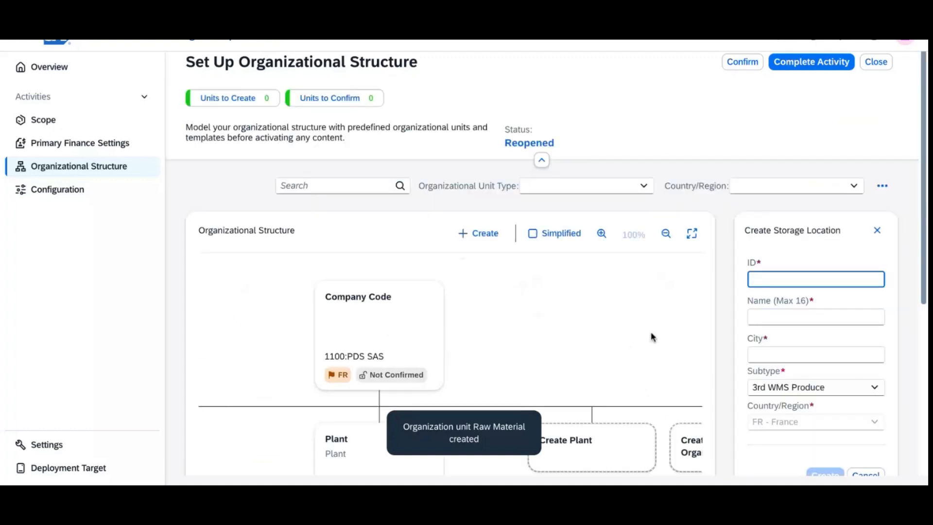
type("1111")
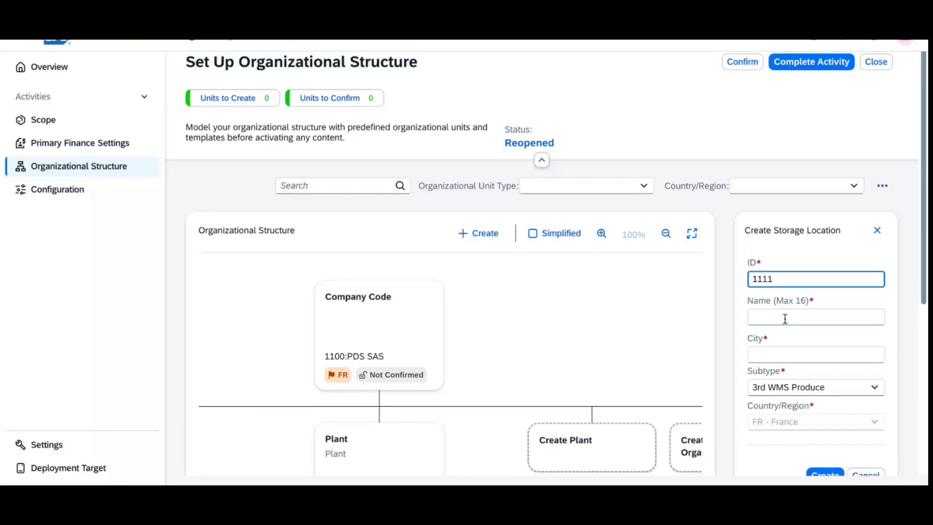
left_click(785, 319)
type("Tra")
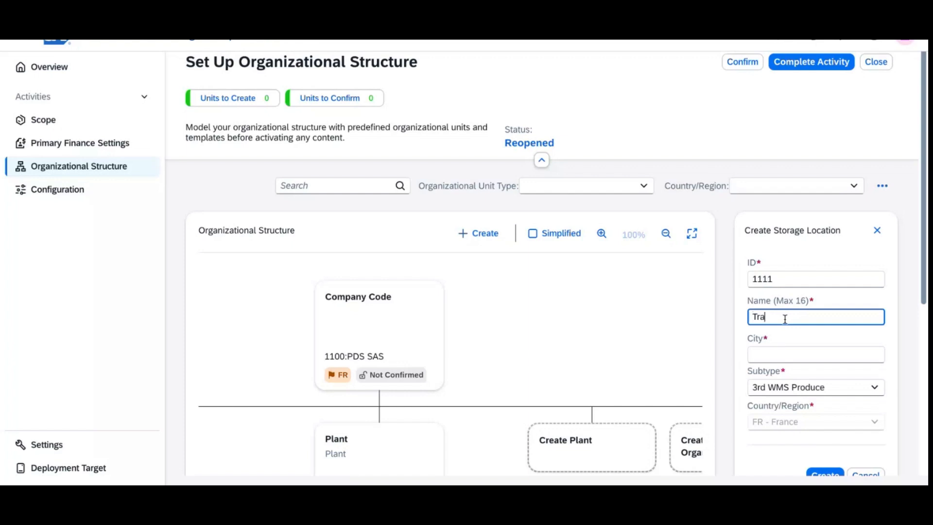
type("nscan")
left_click(800, 356)
type("Marsei")
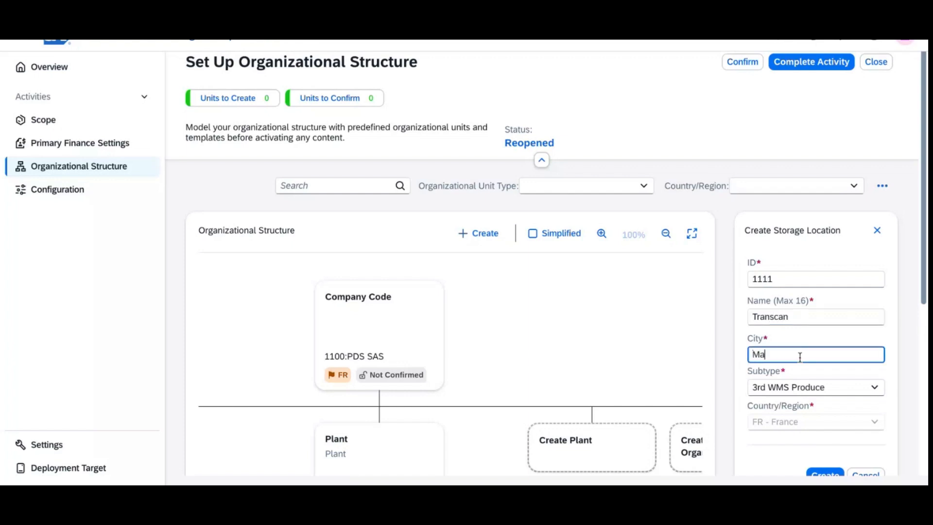
key("BackSpace")
key("BackSpace")
type("eille")
Step: Set subtype 3rd Party WMS, create storage location 1111, and begin another storage location
left_click(838, 395)
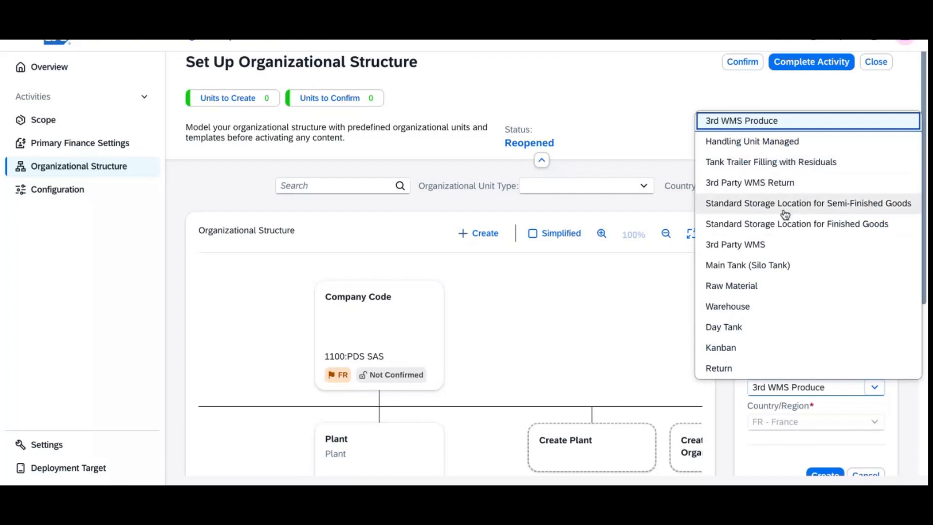
left_click(826, 257)
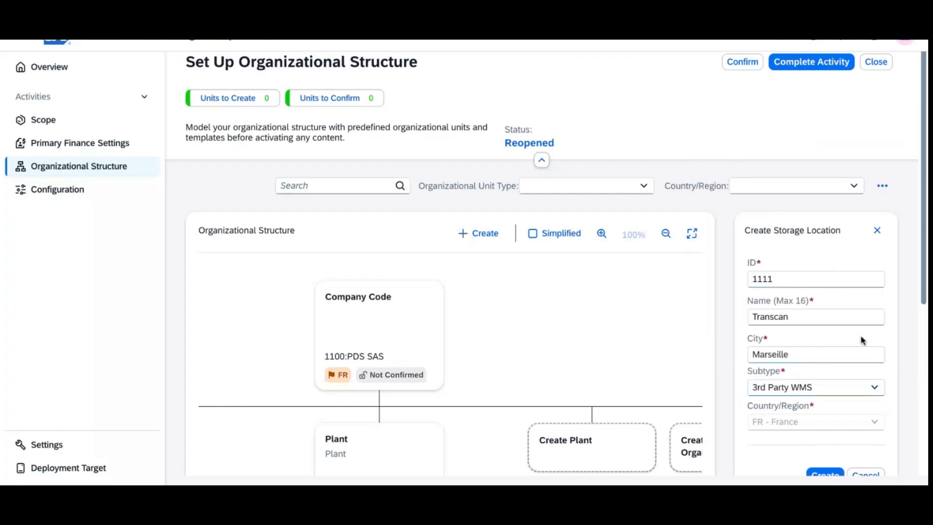
scroll(926, 299, "down", 3)
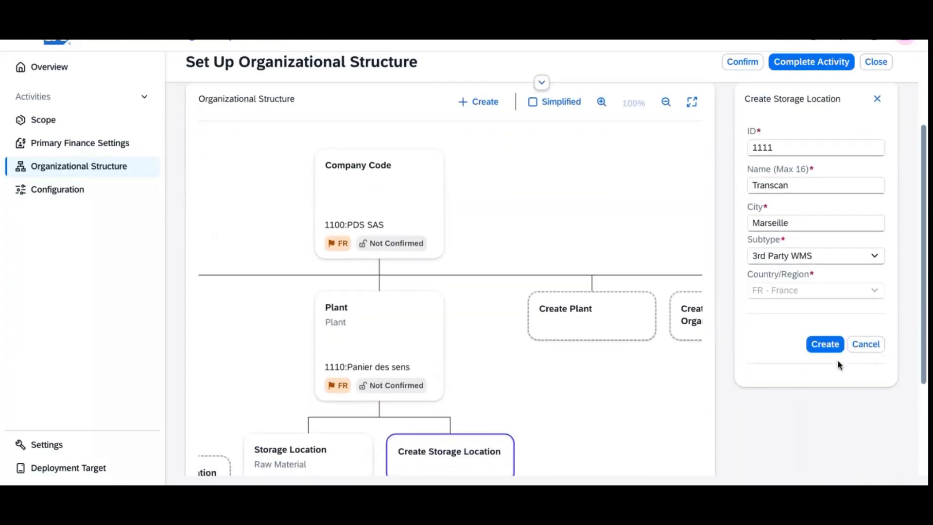
left_click(825, 344)
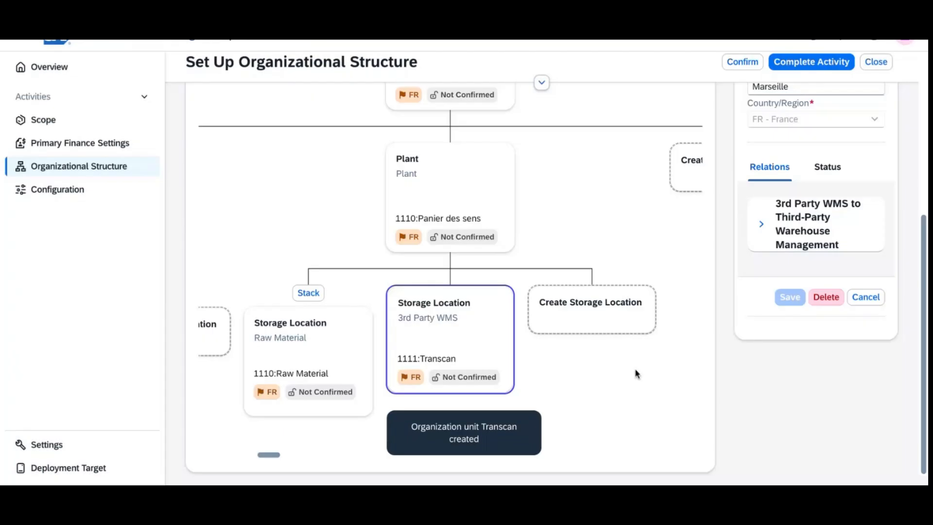
left_click(597, 302)
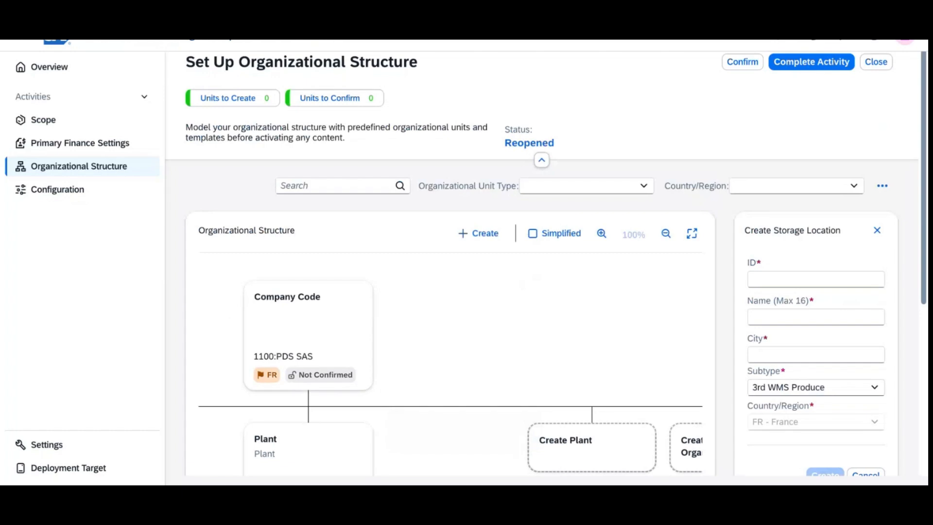
Step: Enter storage location ID 1112 and, after correcting typos, name it NAGEL
type("1112")
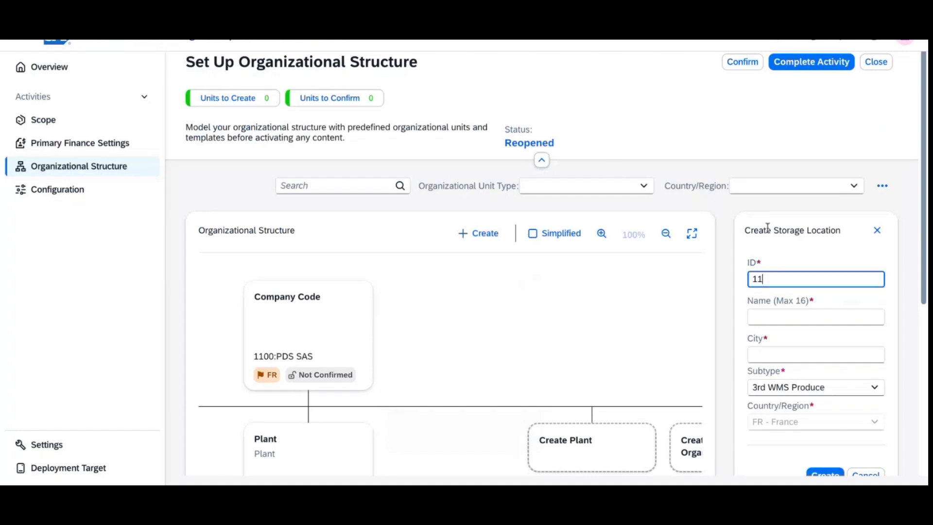
left_click(789, 320)
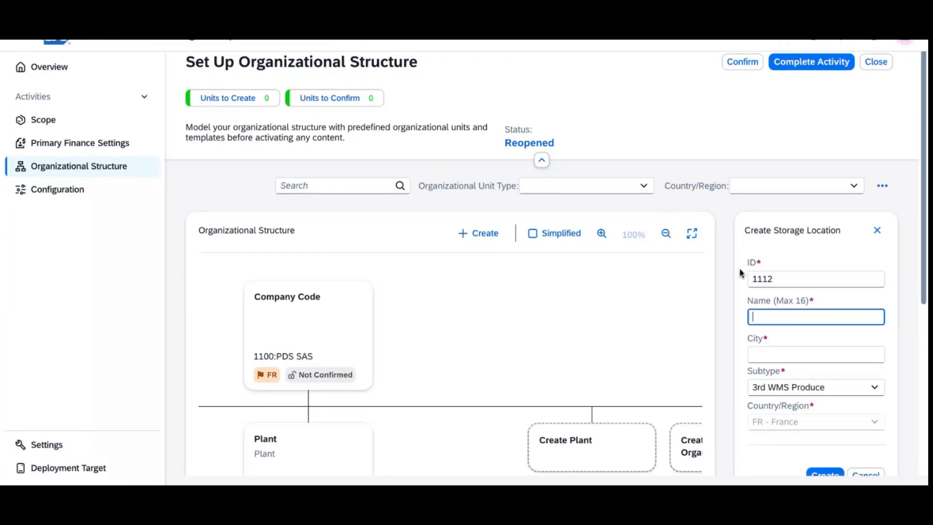
type("KUEH")
key("Tab")
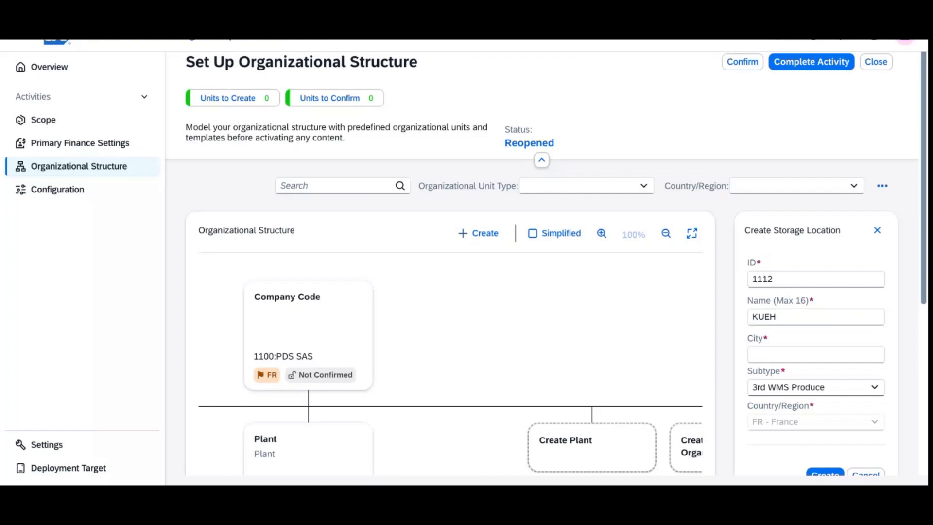
left_click_drag(787, 315, 700, 323)
type("N")
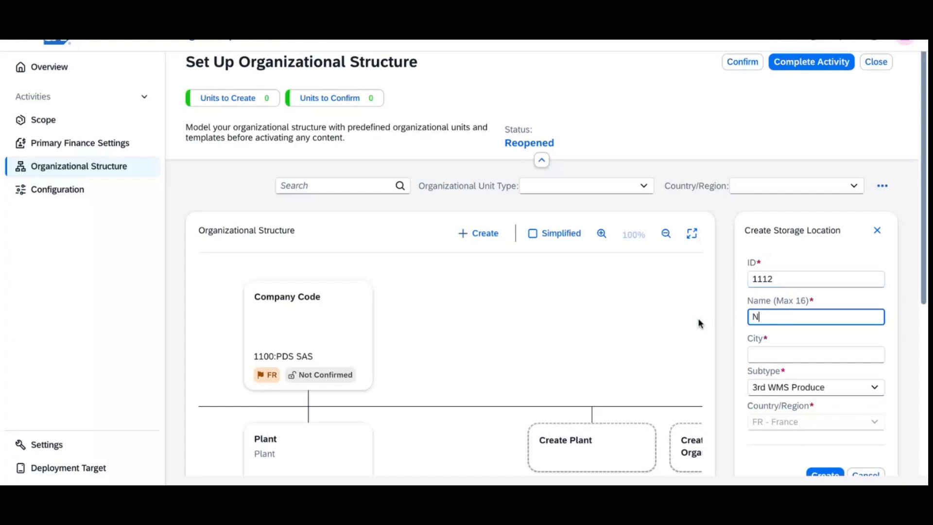
type("AGEL")
Step: Set the city to AIX and create storage location 1112 with subtype 3rd WMS Produce
left_click(807, 355)
type("AIX")
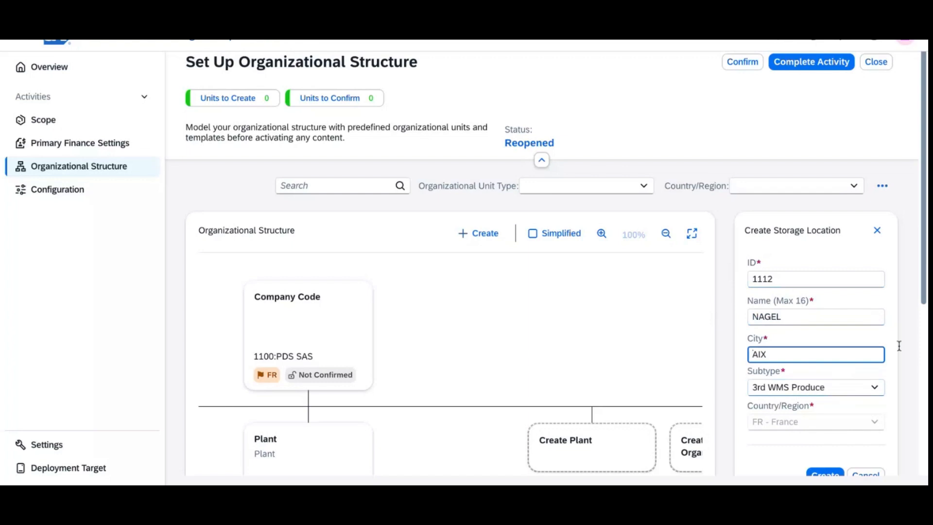
left_click_drag(925, 297, 926, 372)
left_click(826, 346)
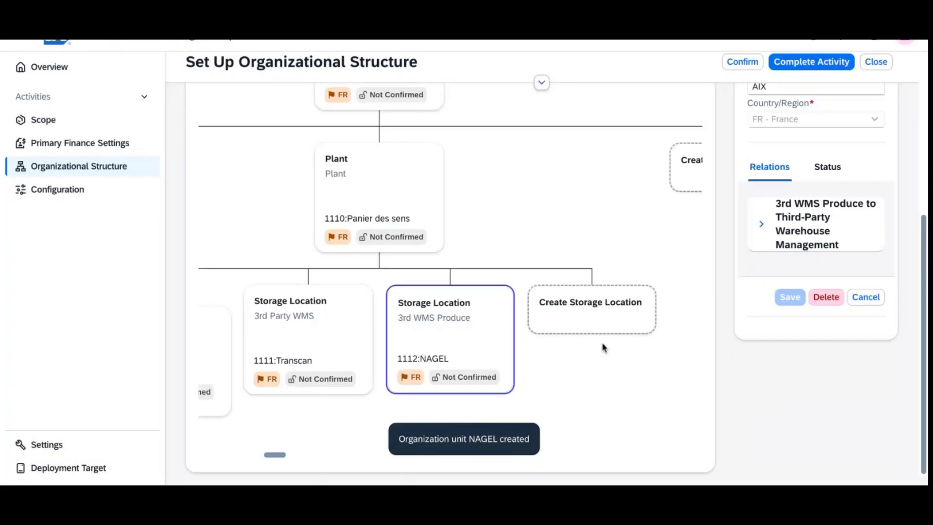
Step: Start storage location 1113 with name SIGNES and city CASSIS
left_click(611, 313)
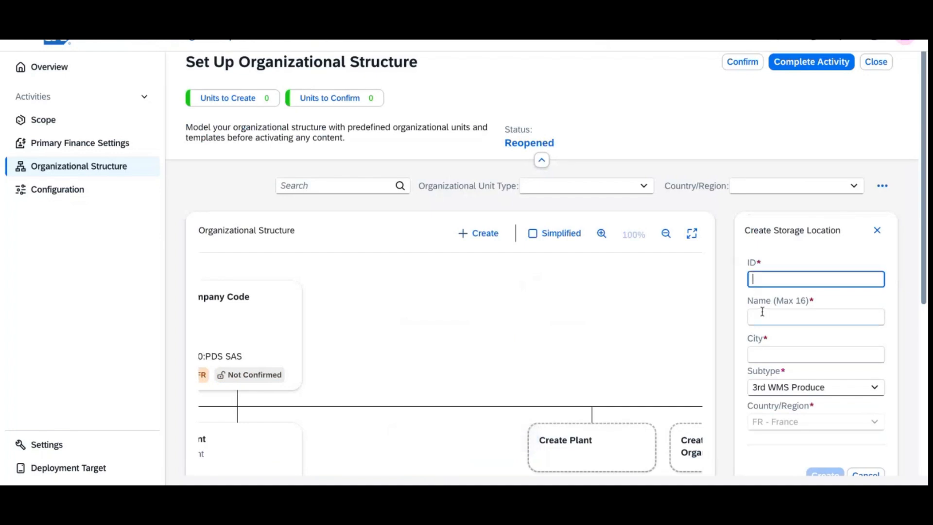
type("111")
type("3")
key("BackSpace")
type("13")
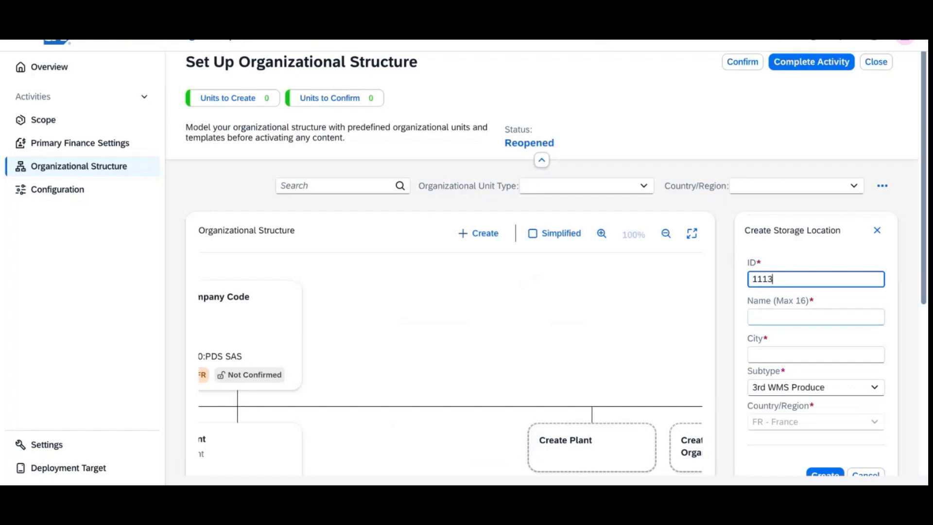
left_click(765, 318)
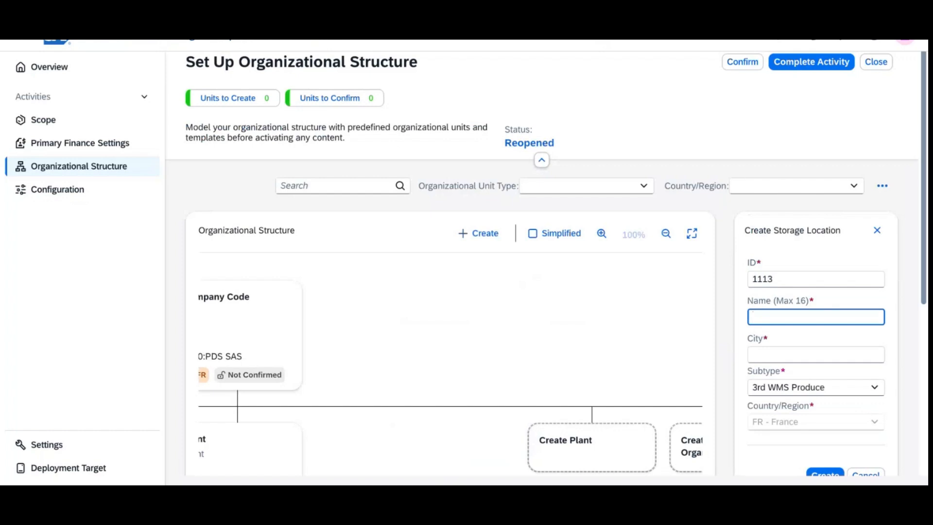
type("CASSIS")
left_click(784, 354)
left_click(791, 319)
key("ctrl+a")
key("ctrl+c")
left_click(777, 354)
key("ctrl+v")
left_click(790, 319)
double_click(768, 313)
type("SIGNES")
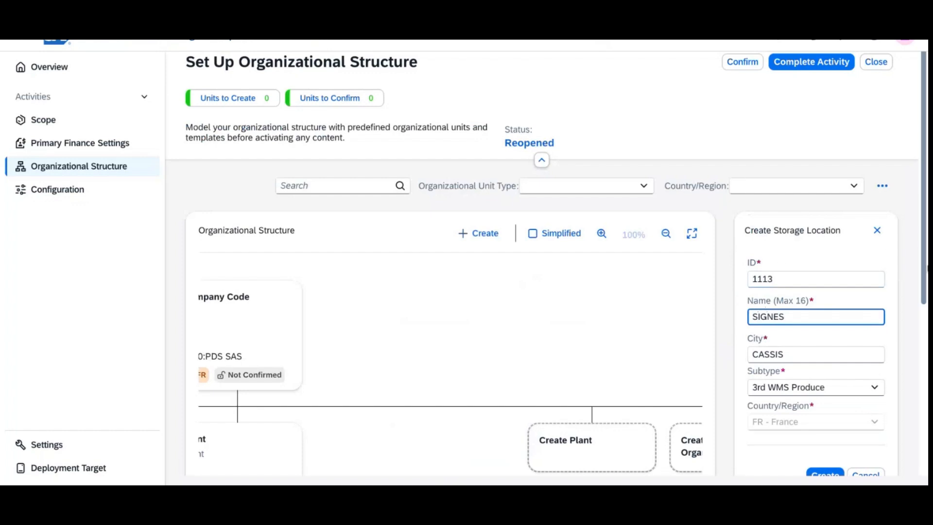
Step: Choose Warehouse as the storage location's subtype
left_click_drag(926, 281, 927, 386)
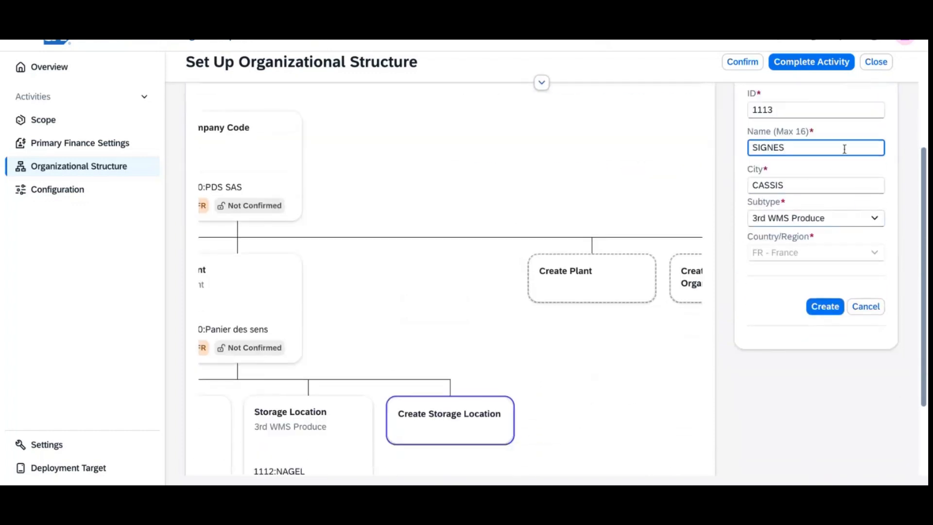
left_click(879, 223)
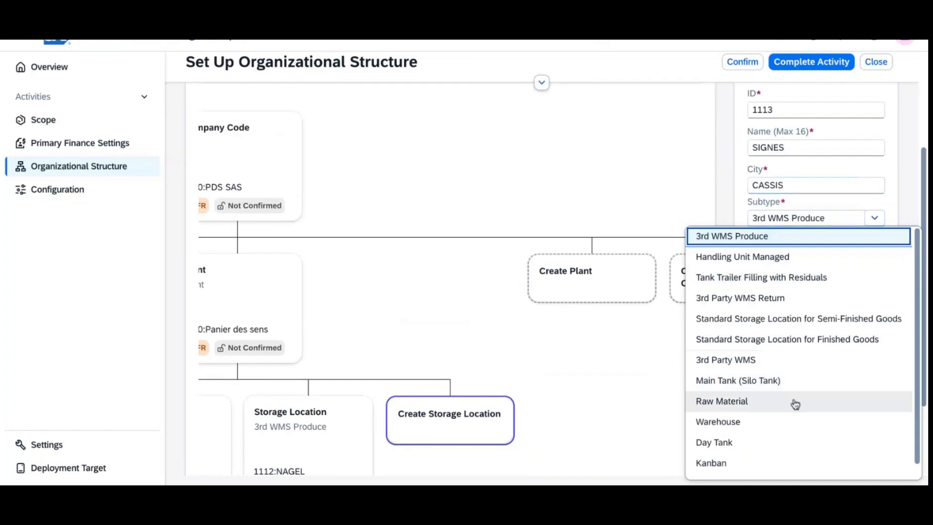
left_click(735, 428)
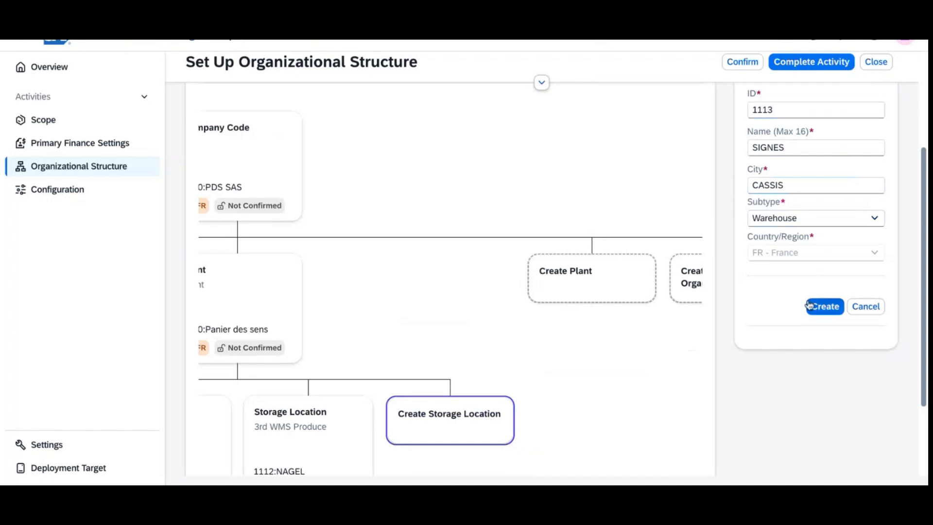
left_click(876, 219)
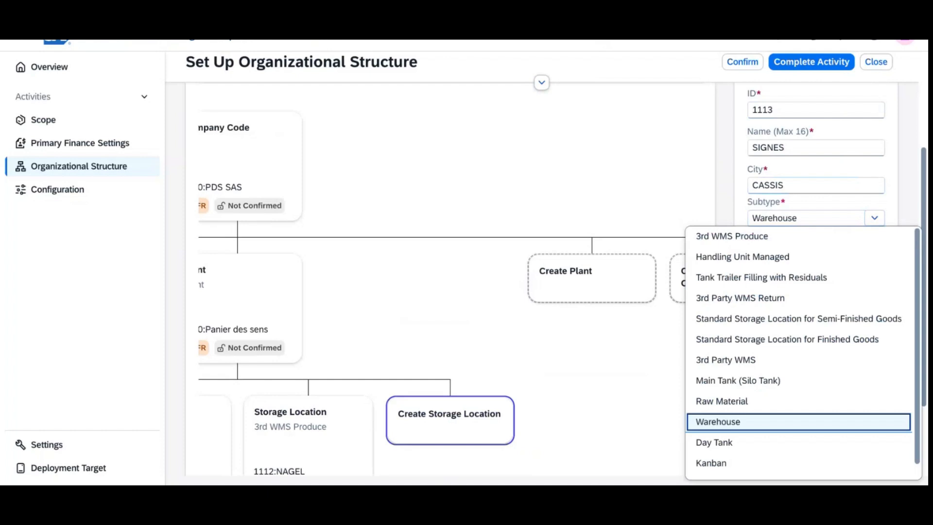
left_click(908, 212)
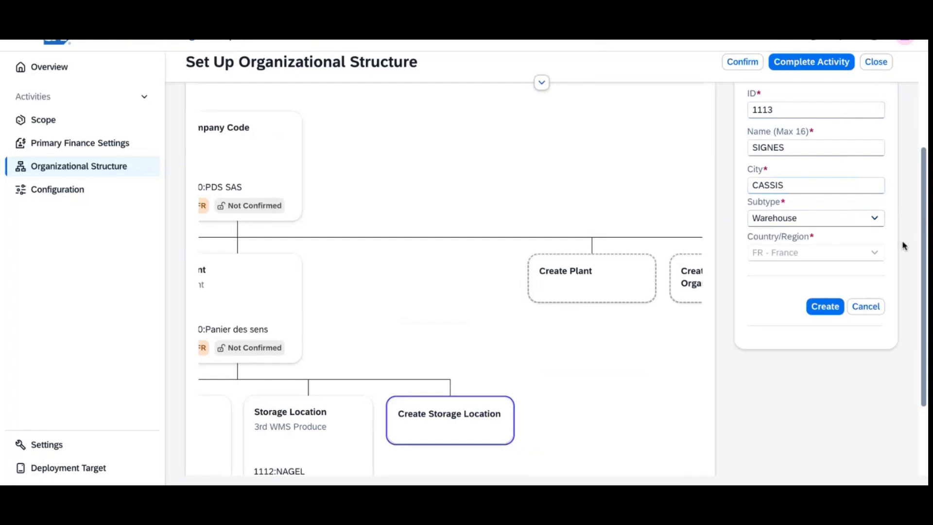
Step: Create storage location 1113 SIGNES, leave its cloud warehouse assignment unsaved, and return to the top
left_click(825, 310)
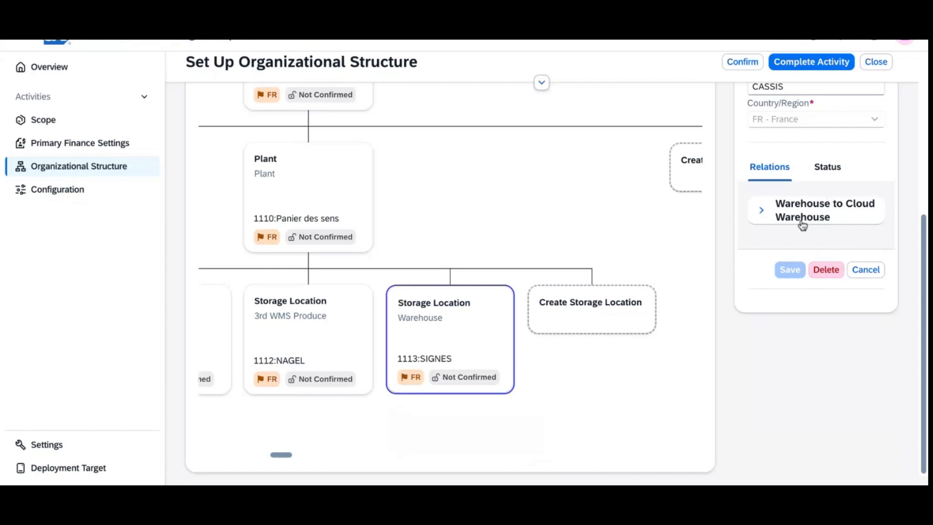
left_click(803, 225)
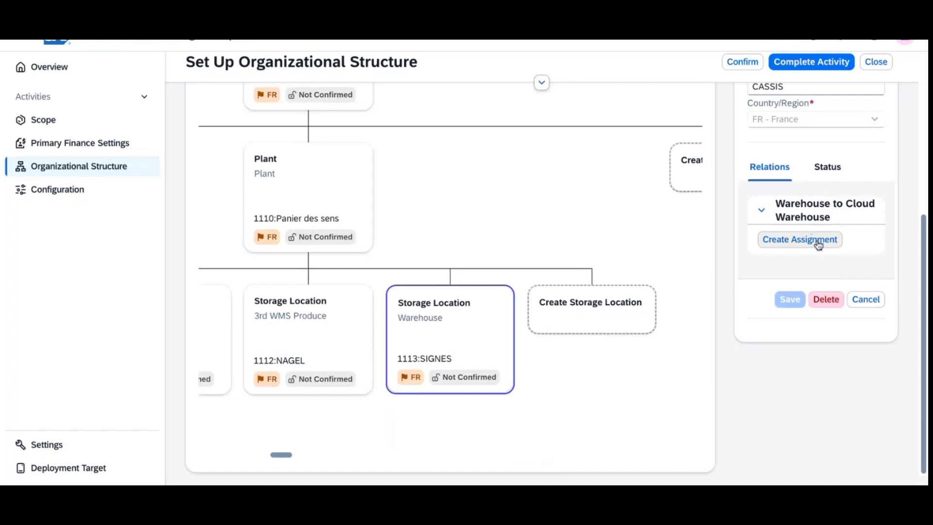
left_click(818, 245)
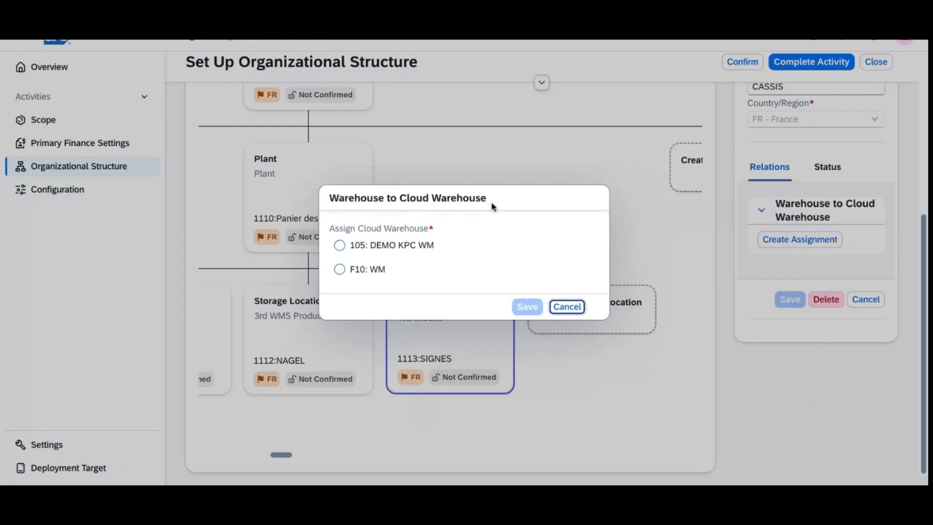
left_click(572, 310)
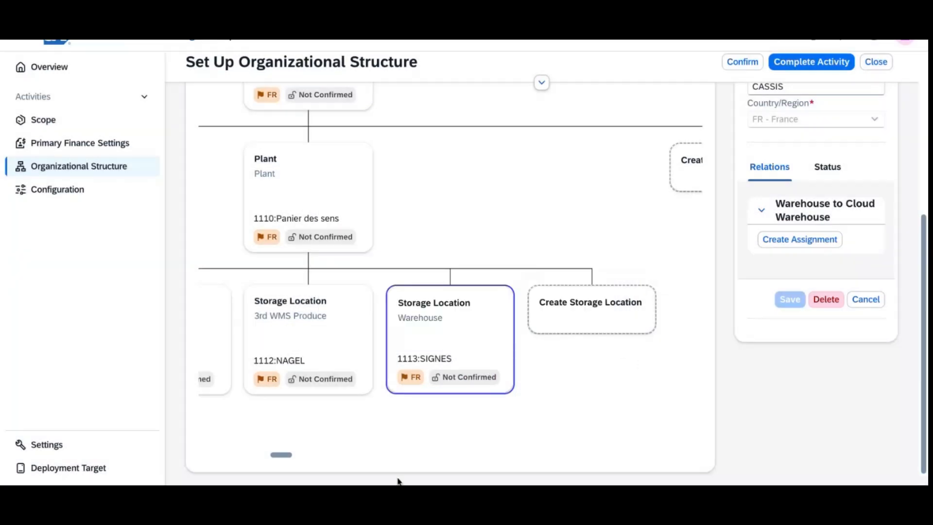
mouse_move(287, 458)
left_mouse_down()
mouse_move(248, 455)
mouse_move(282, 457)
left_mouse_up()
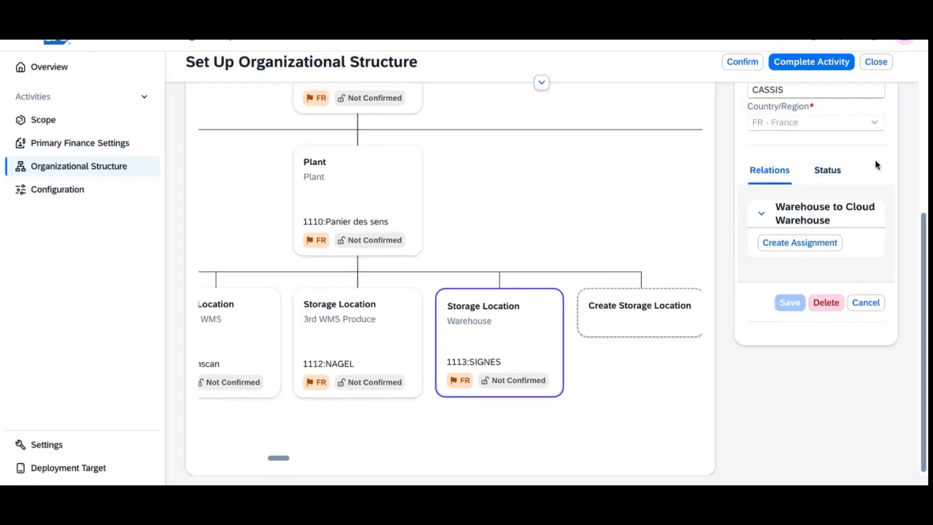
scroll(875, 165, "up", 5)
Step: From company code 1100 PDS SAS's details, open a blank Create Sales Organization form
left_click(882, 190)
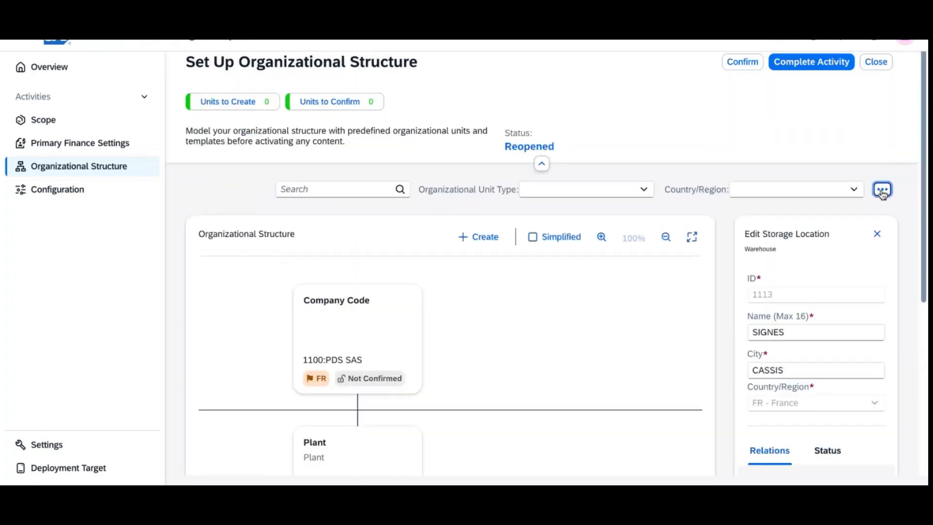
left_click(883, 190)
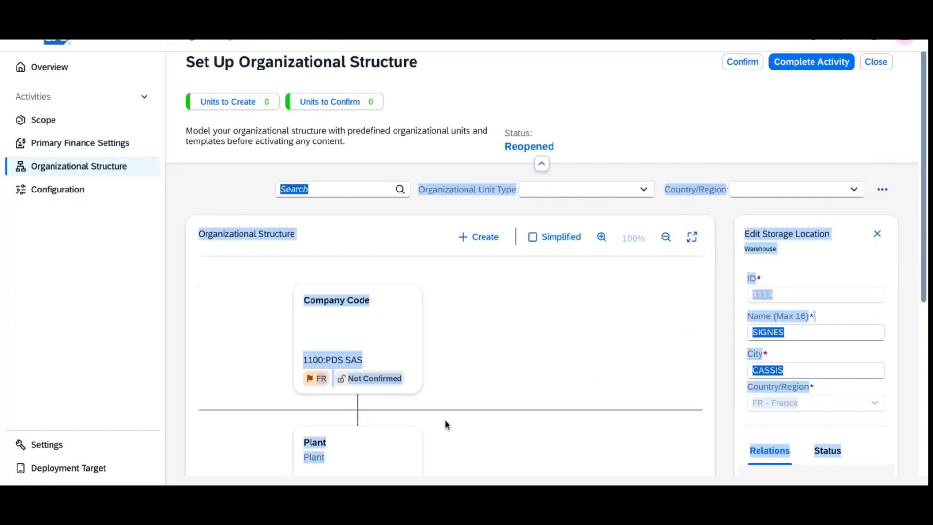
left_click(381, 461)
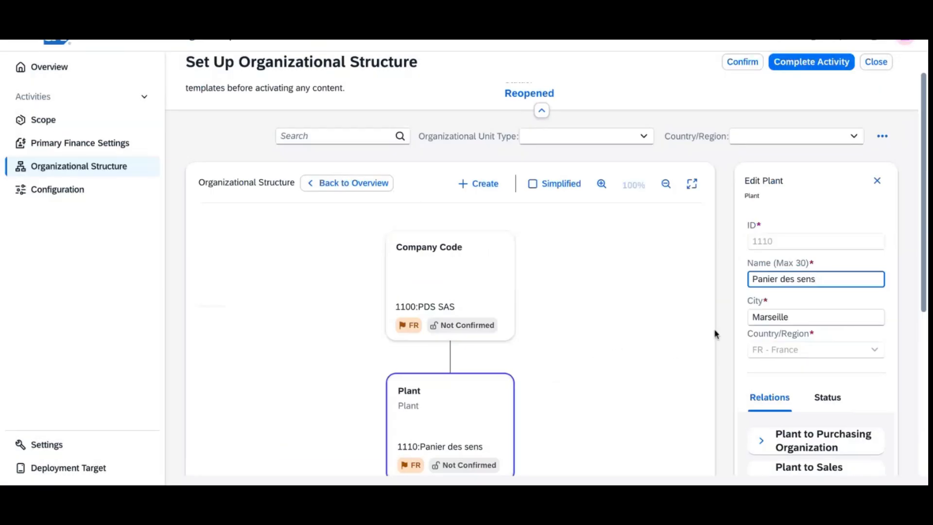
scroll(681, 358, "down", 5)
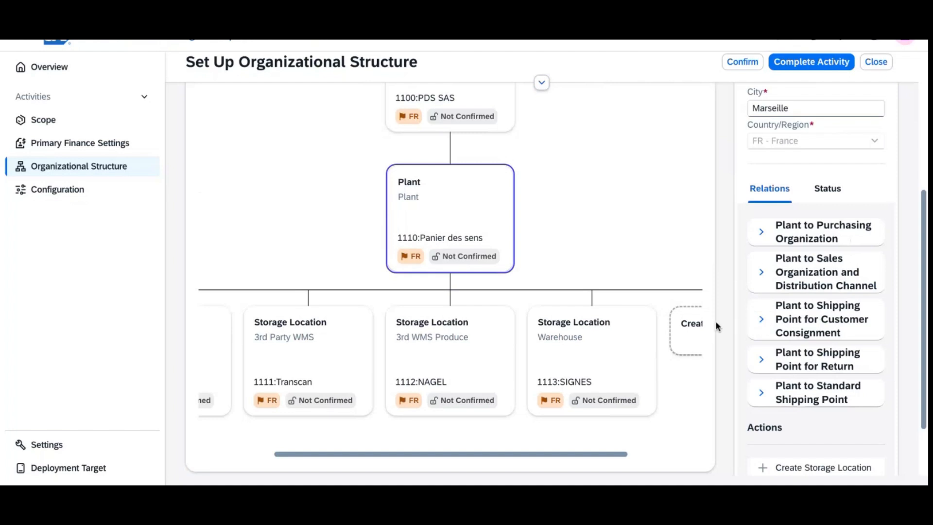
mouse_move(926, 321)
left_mouse_down()
mouse_move(926, 361)
mouse_move(926, 319)
left_mouse_up()
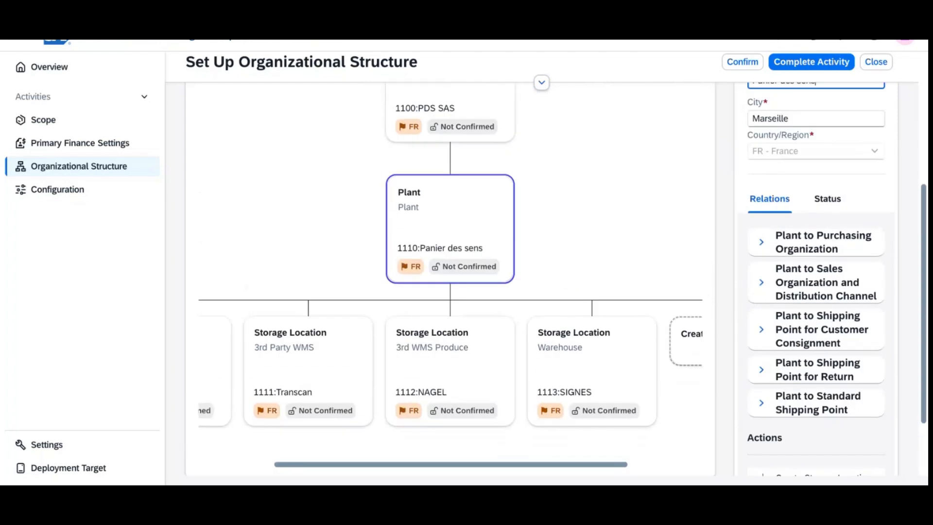
left_click(454, 108)
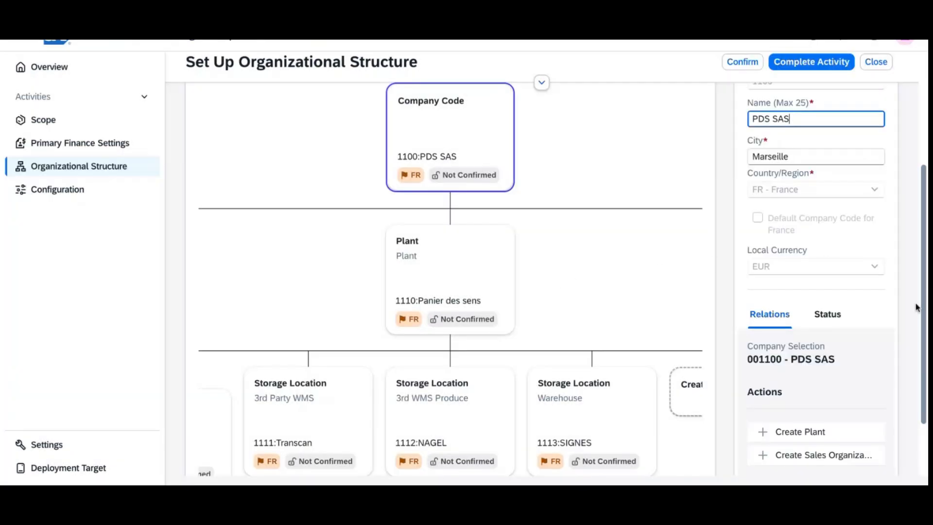
mouse_move(925, 312)
left_mouse_down()
mouse_move(925, 346)
mouse_move(927, 303)
left_mouse_up()
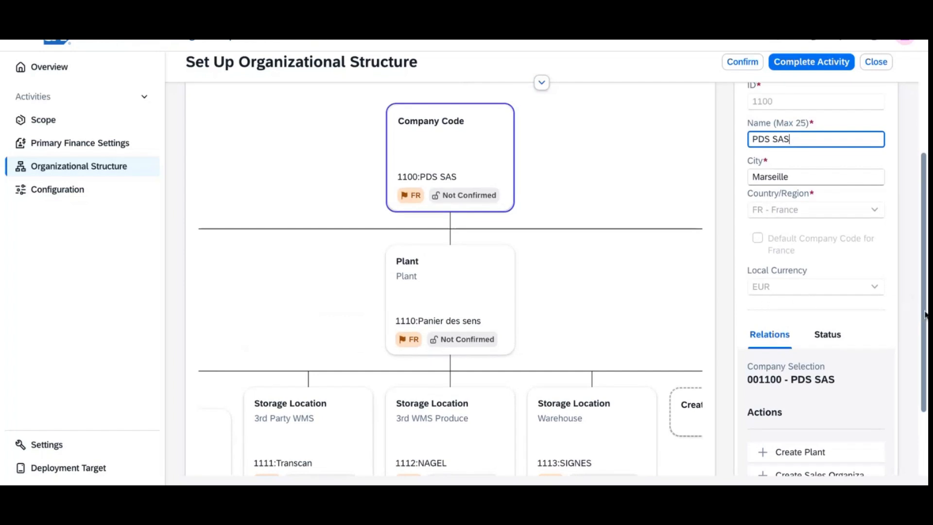
left_click_drag(926, 315, 926, 362)
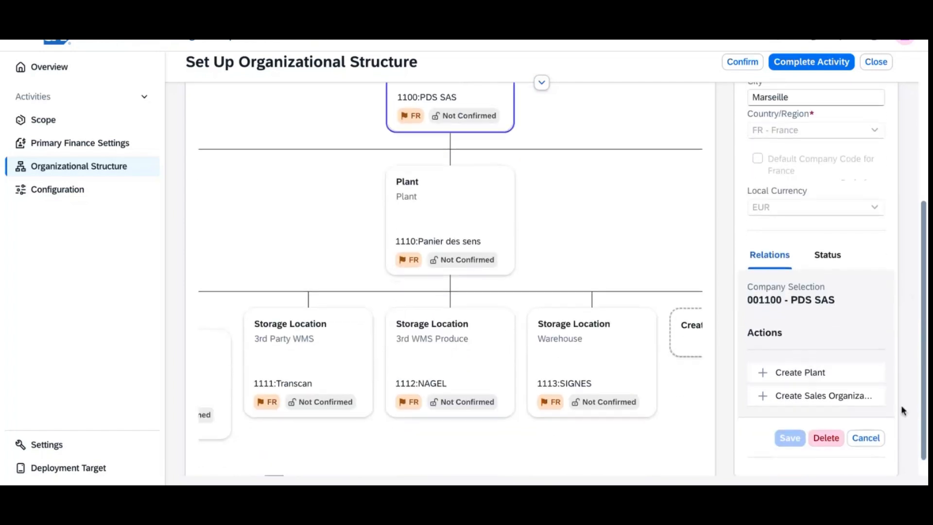
left_click(833, 403)
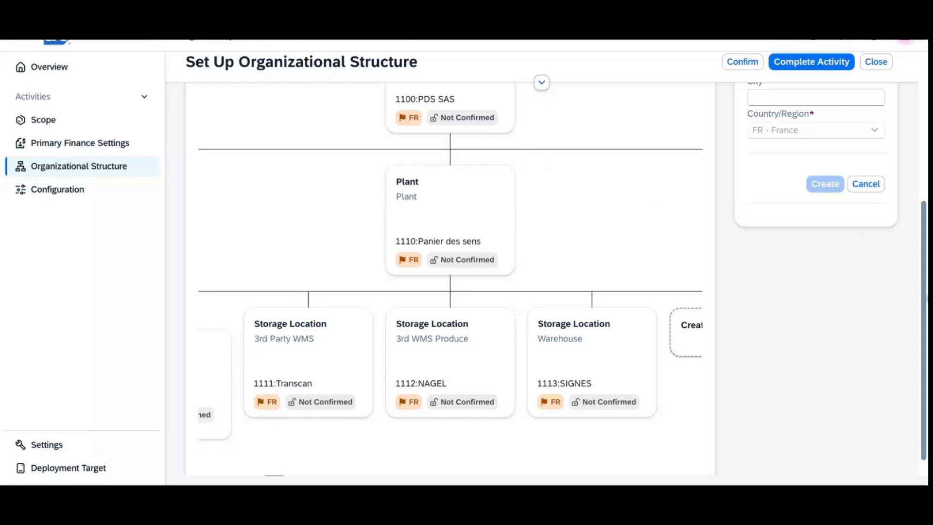
scroll(923, 300, "up", 3)
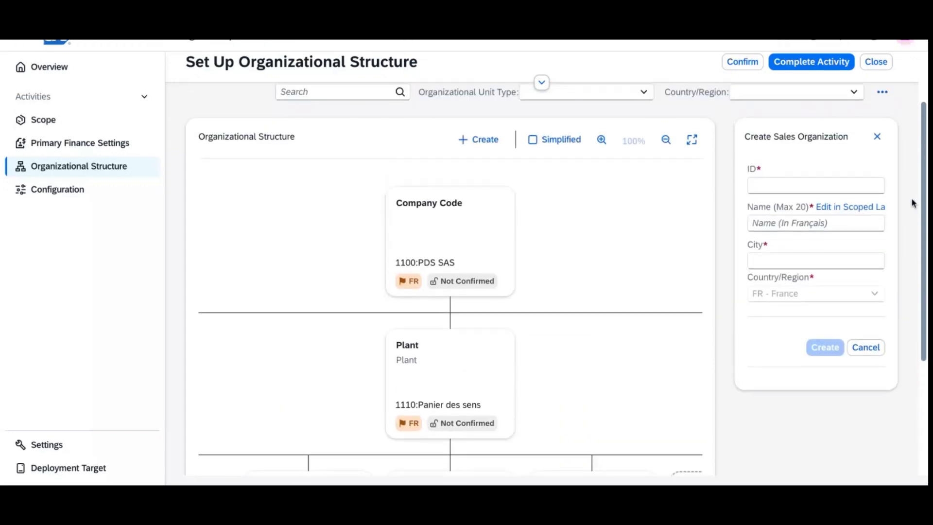
Step: Enter sales organization ID 1100, name PDS and city Marseille
left_click(777, 185)
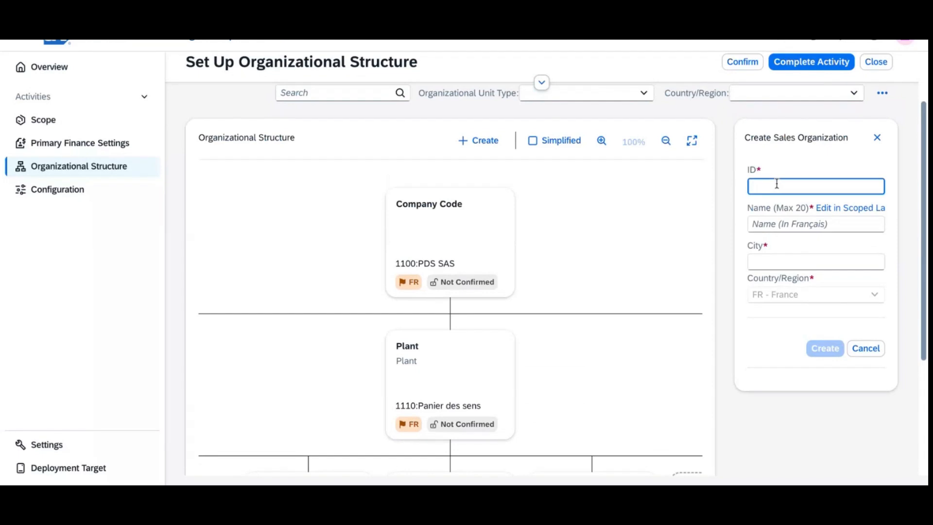
type("11")
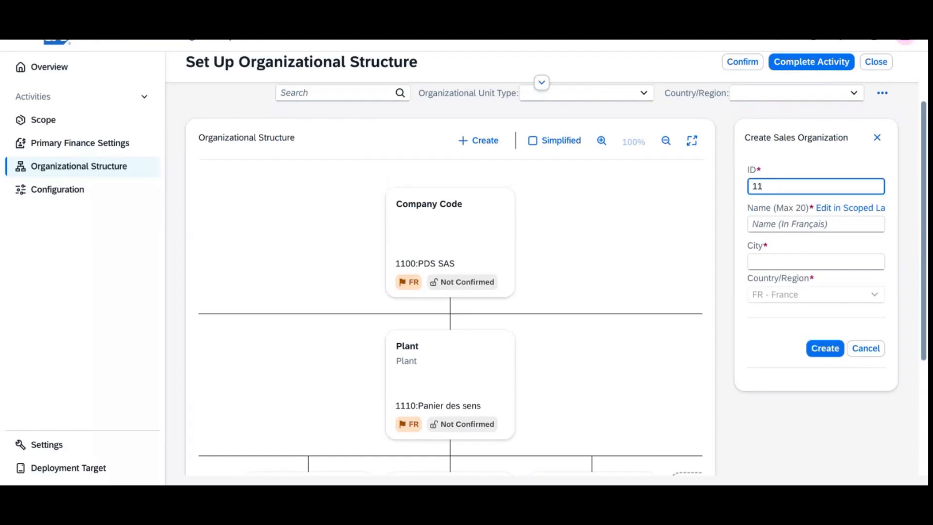
type("00")
left_click(792, 227)
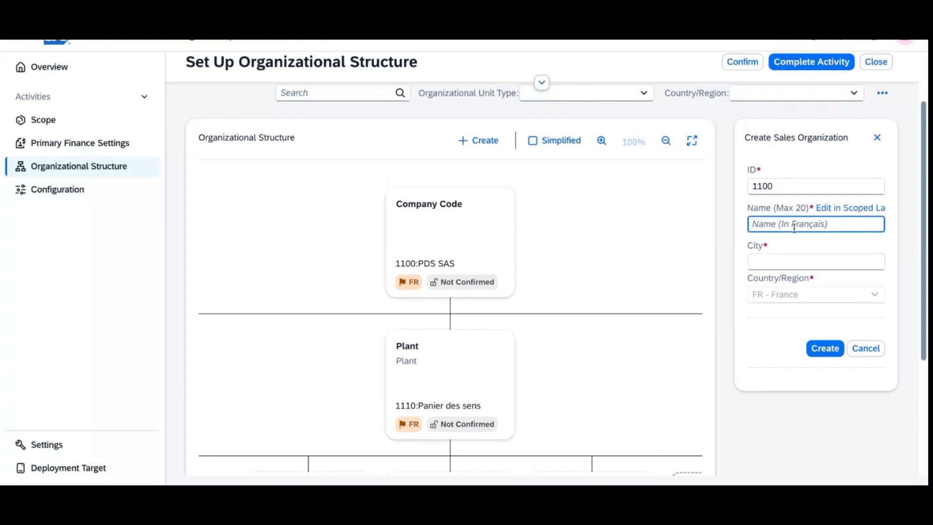
type("PDS")
left_click(807, 260)
type("Ma")
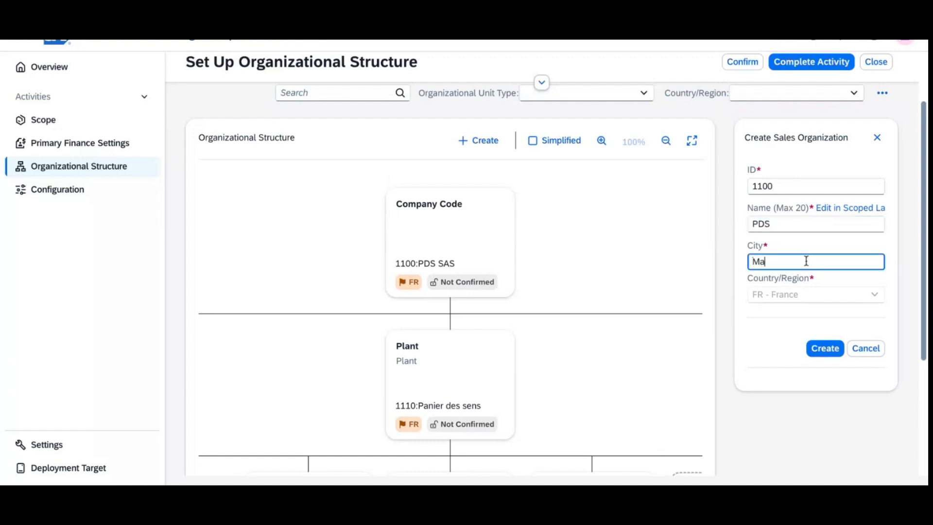
type("rseille")
Step: Add the English name PDS in scoped languages and create sales organization 1100
triple_click(862, 210)
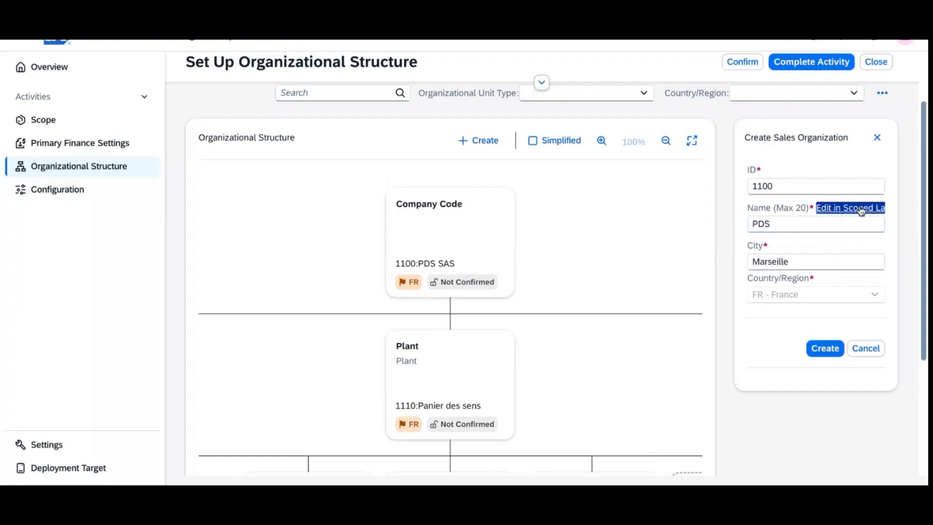
left_click(861, 210)
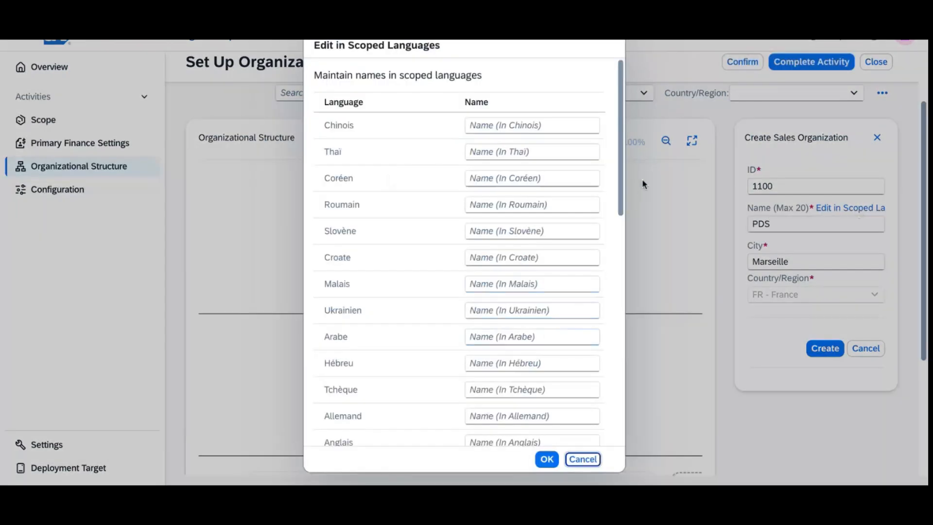
left_click_drag(621, 180, 625, 299)
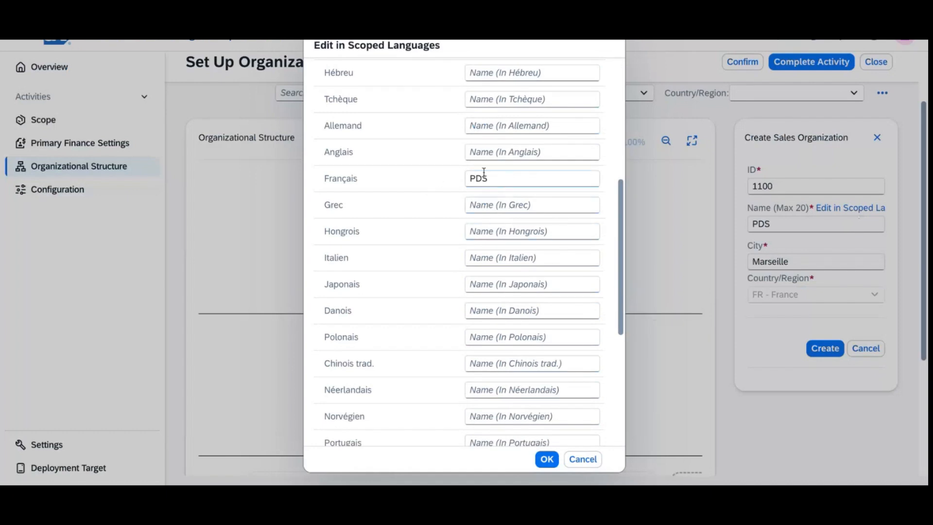
left_click(486, 153)
type("PDS")
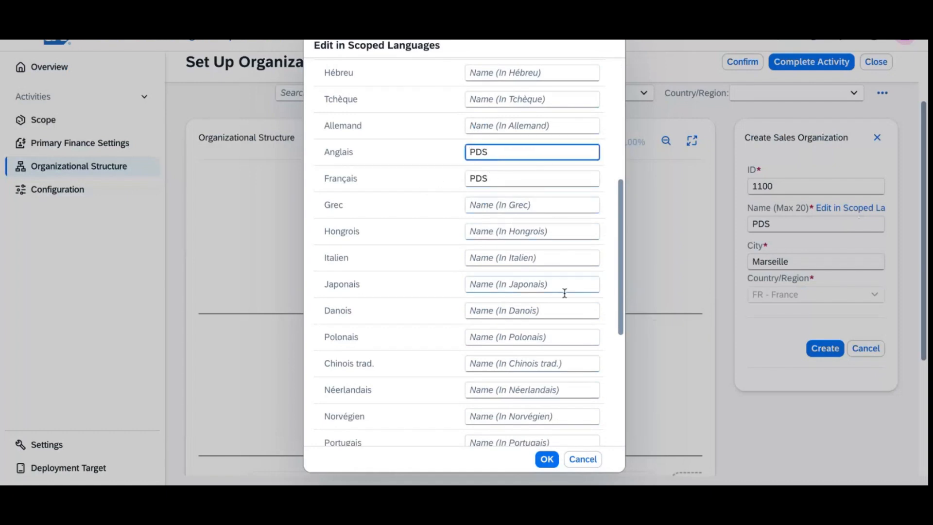
left_click(546, 458)
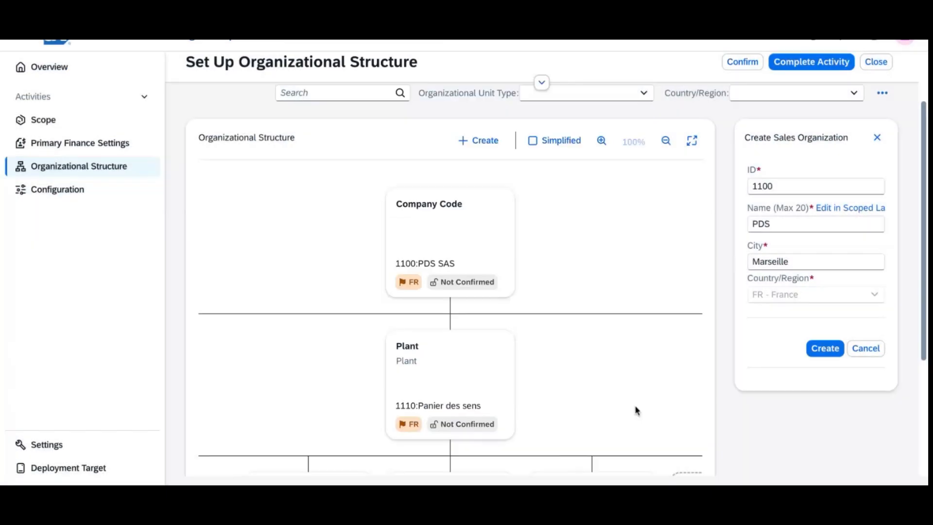
left_click(817, 351)
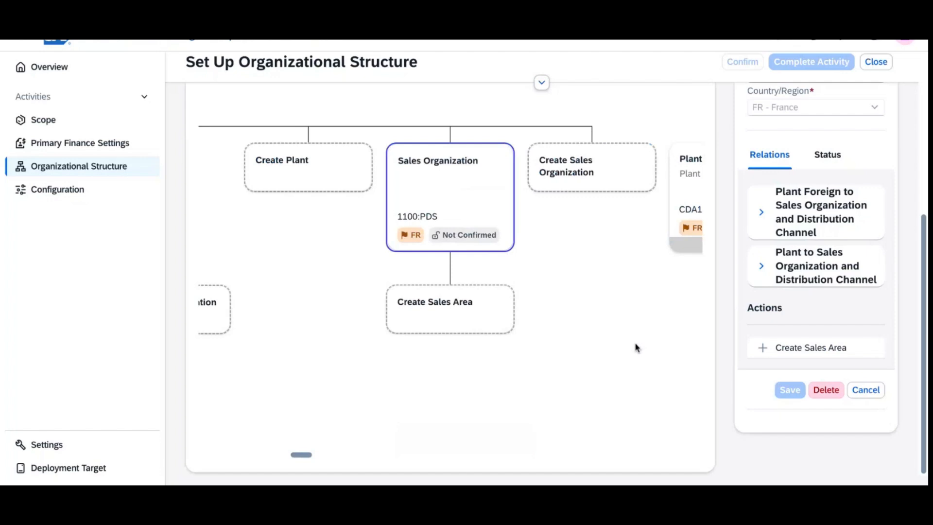
Step: Open a Create Sales Area form under sales organization 1100 PDS
left_click(806, 348)
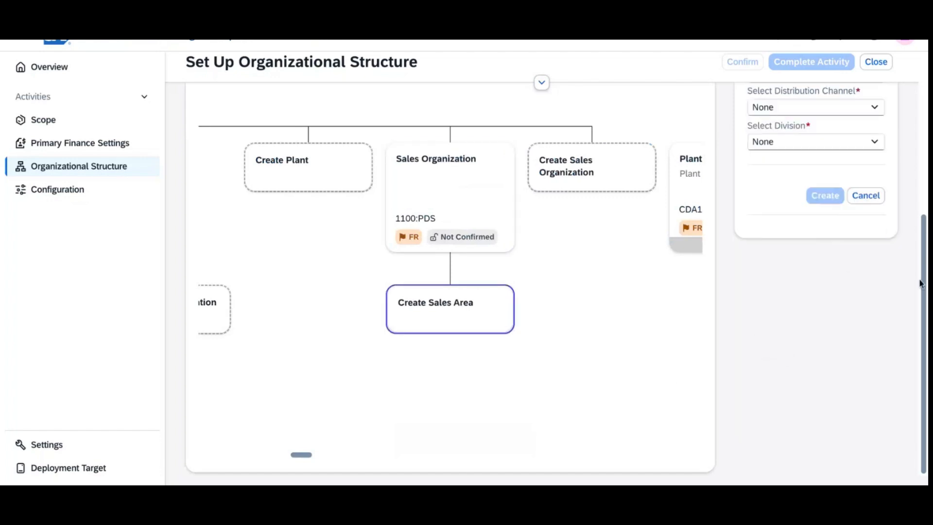
left_click_drag(919, 284, 923, 201)
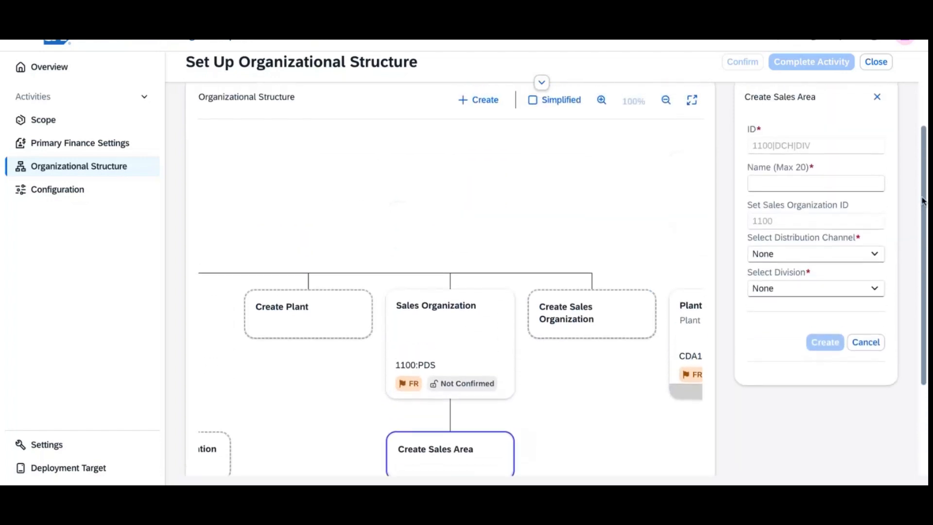
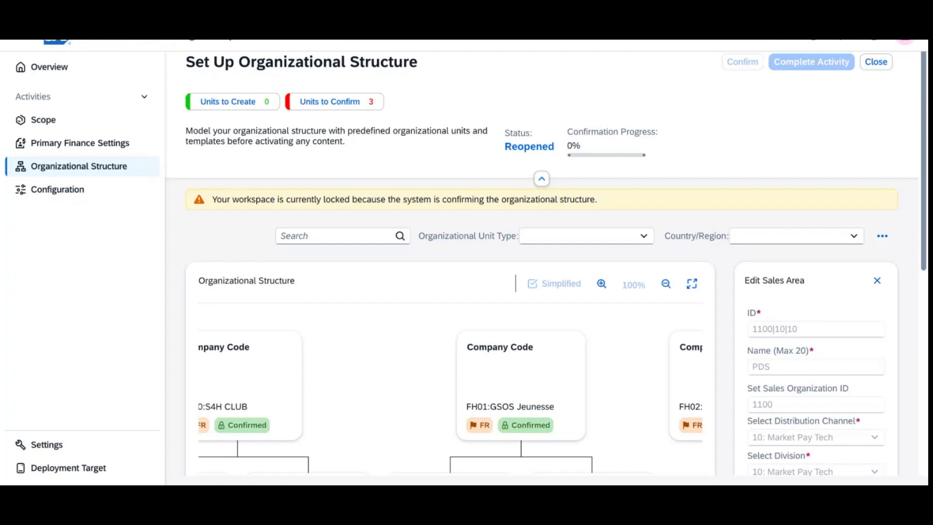
Step: Open the overflow display options beside the Country/Region filter
left_click(884, 239)
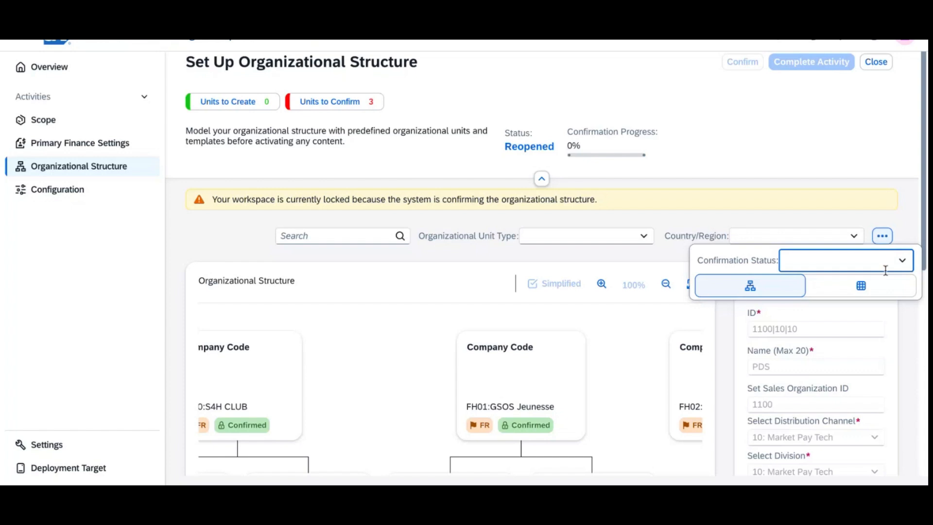
Step: Show the structure as a table with 1100 PDS SAS re-expanded to its plants and sales area 1100|10|10
left_click(869, 292)
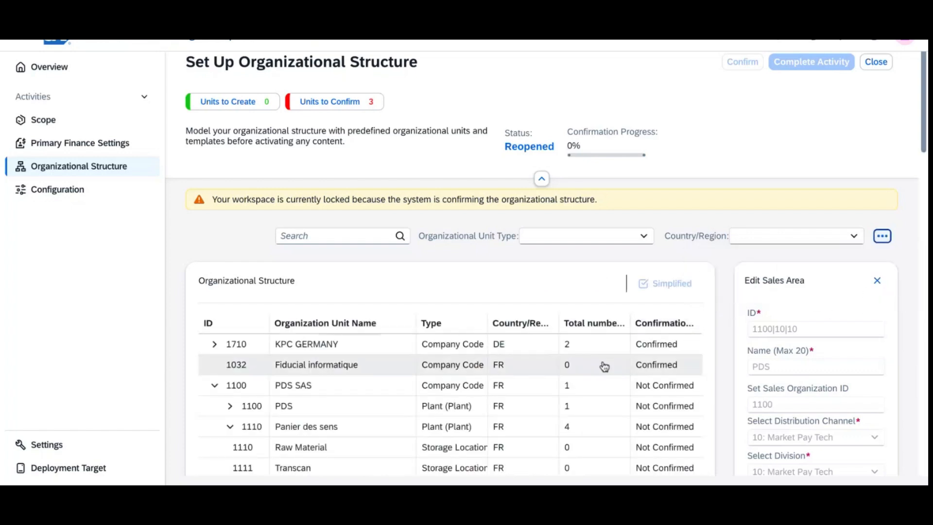
scroll(331, 416, "down", 3)
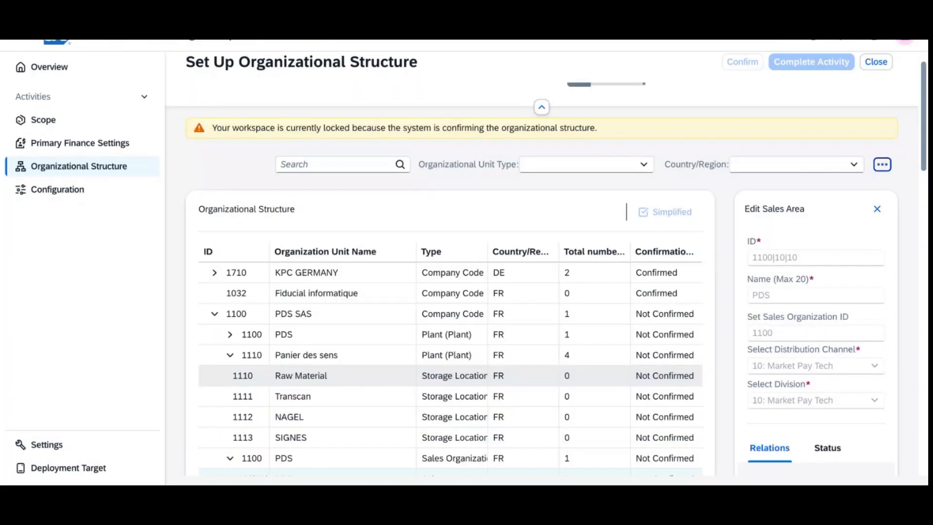
left_click(213, 317)
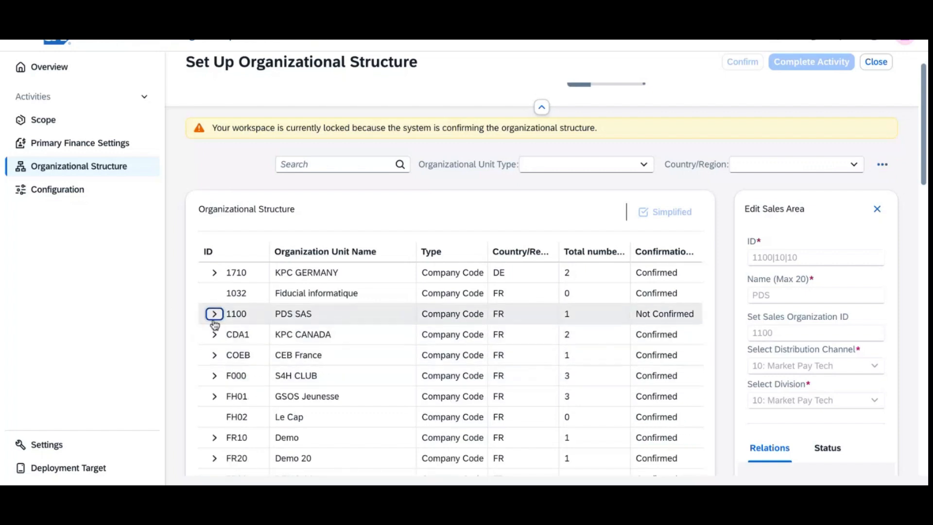
left_click(214, 314)
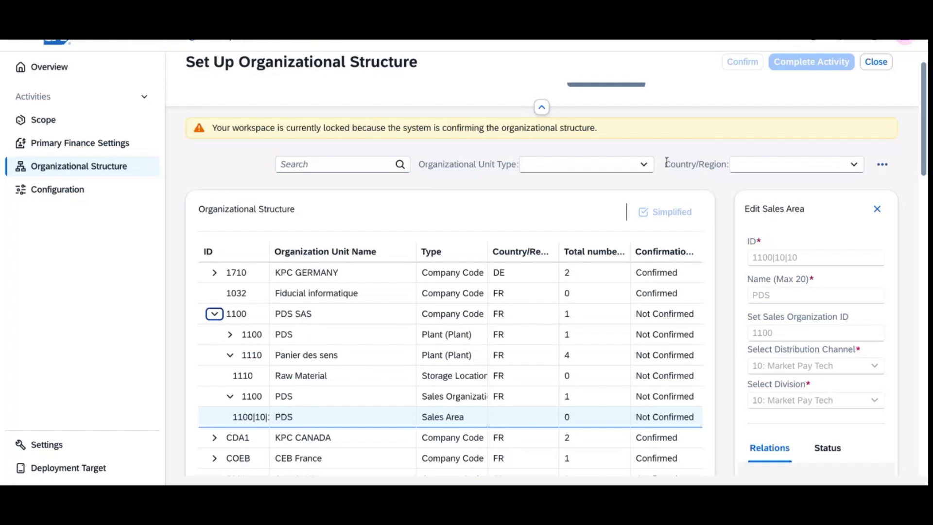
Step: Check the unit type and country/region filter lists while confirmation finishes with 0 units left
left_click(648, 171)
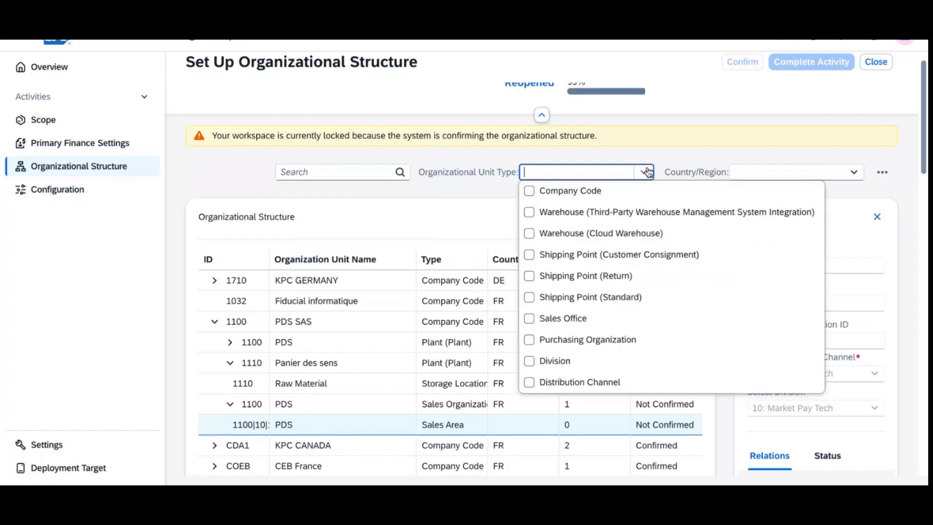
left_click(648, 171)
left_click(854, 172)
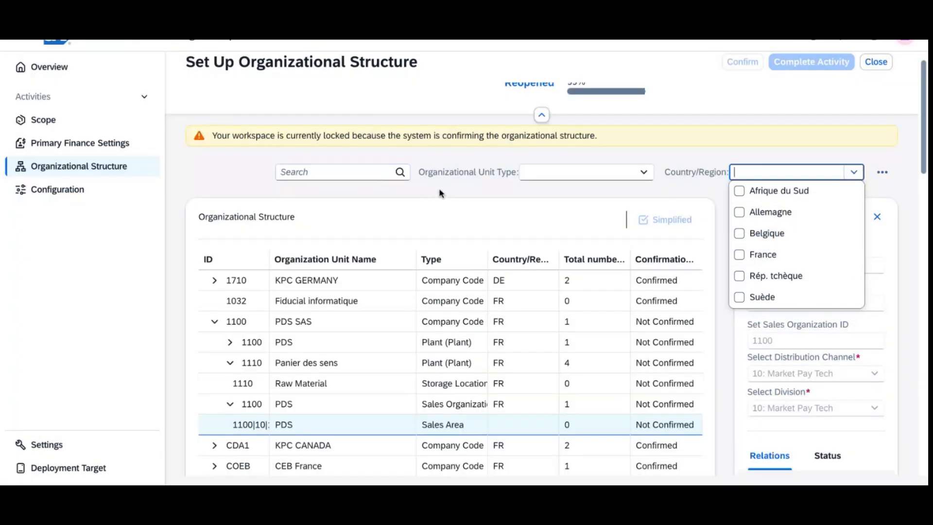
left_click(438, 191)
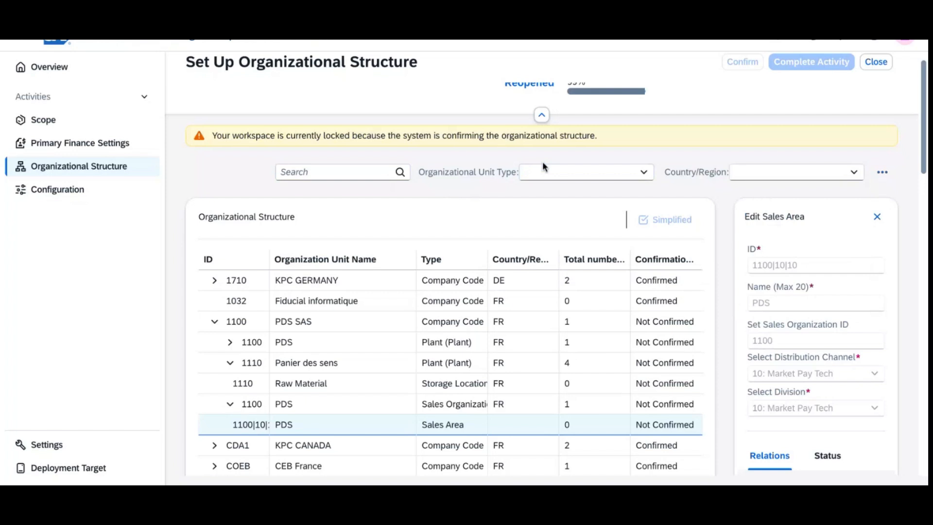
scroll(543, 167, "up", 3)
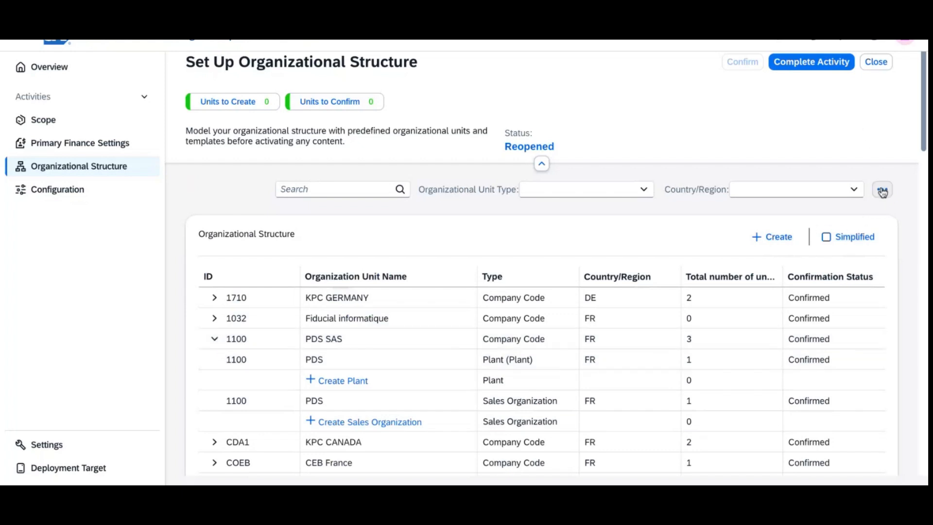
Step: Switch the organizational structure back to the hierarchy chart view
scroll(871, 208, "down", 9)
scroll(871, 208, "up", 9)
left_click(882, 190)
left_click(750, 239)
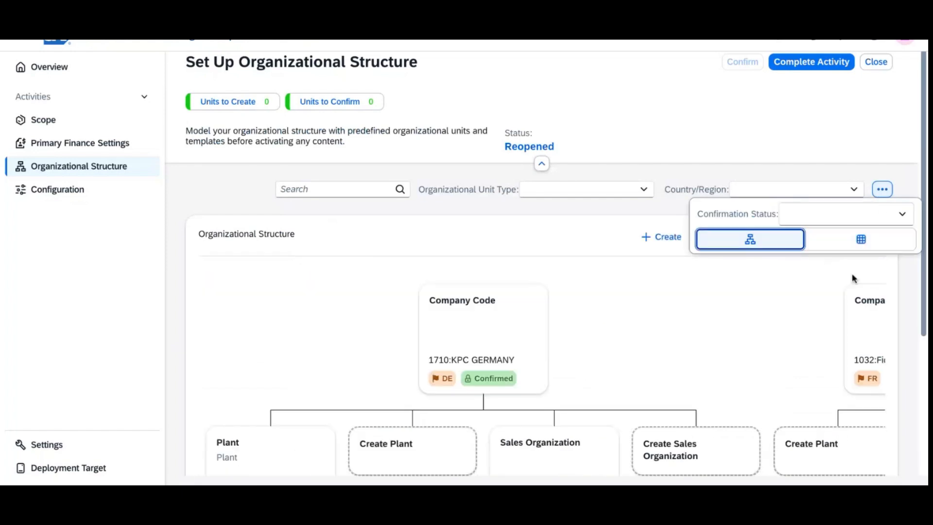
left_click(708, 318)
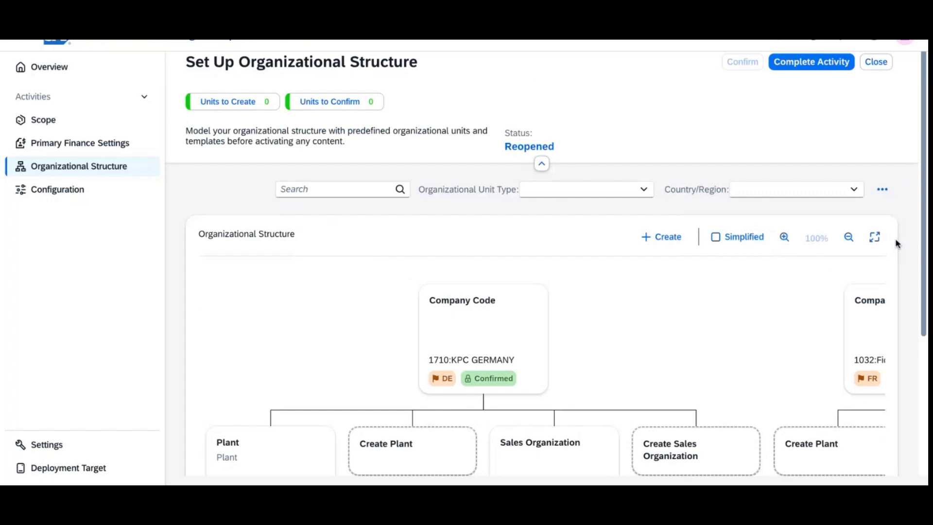
Step: Show the chart full screen centred on 1100:PDS SAS, with its sales organization expanded to the sales area
left_click(877, 240)
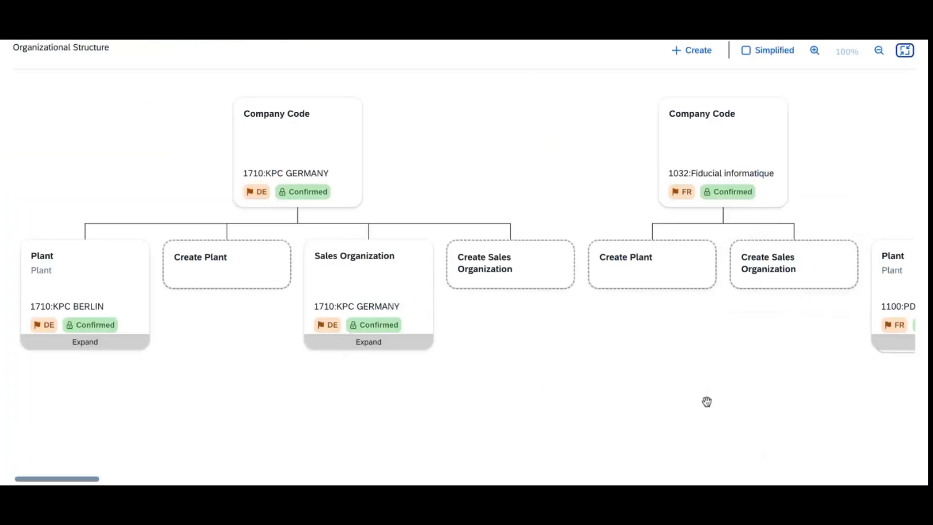
left_click_drag(764, 439, 394, 442)
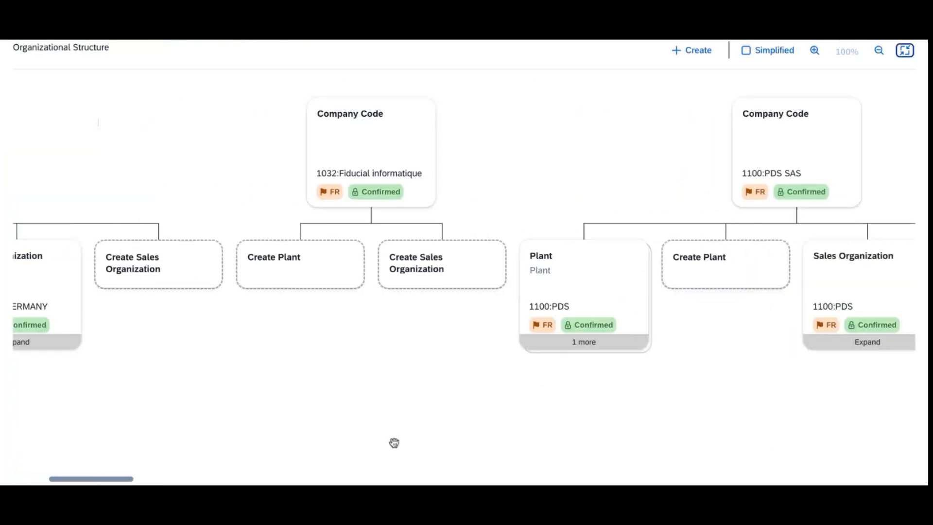
left_click_drag(688, 419, 391, 410)
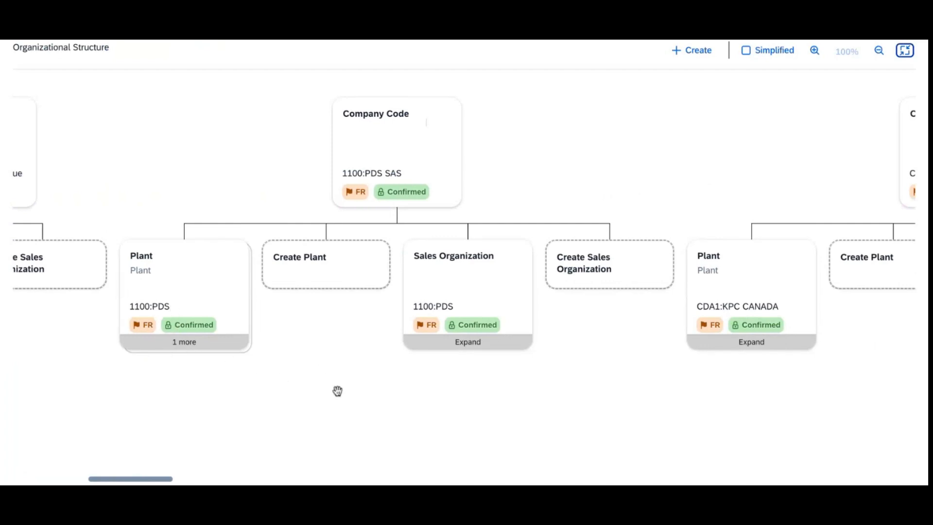
left_click_drag(630, 413, 585, 435)
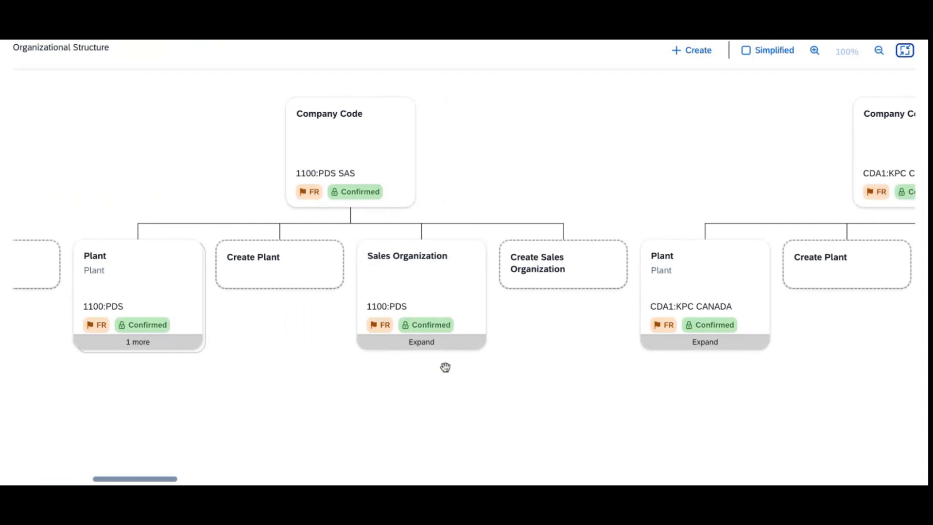
left_click(422, 342)
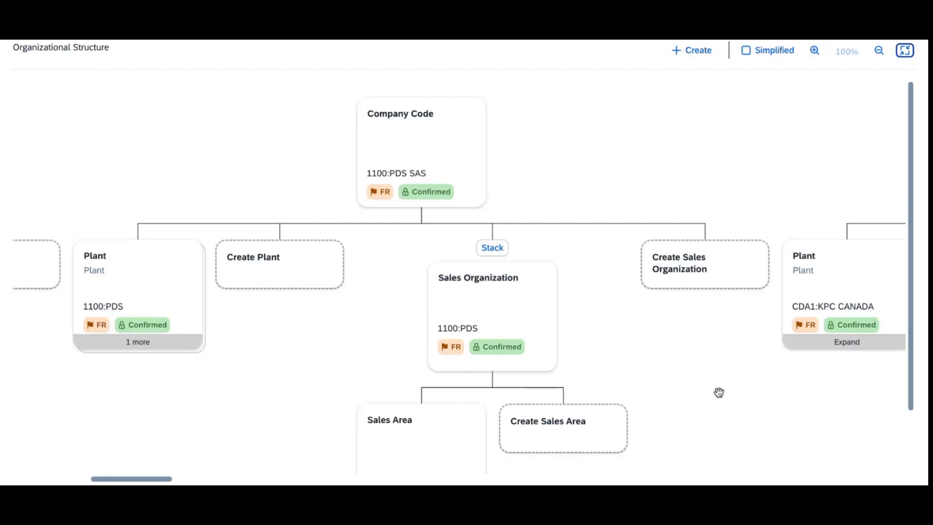
Step: Review the plants assigned to sales area 1100|10|10 PDS
scroll(576, 385, "down", 2)
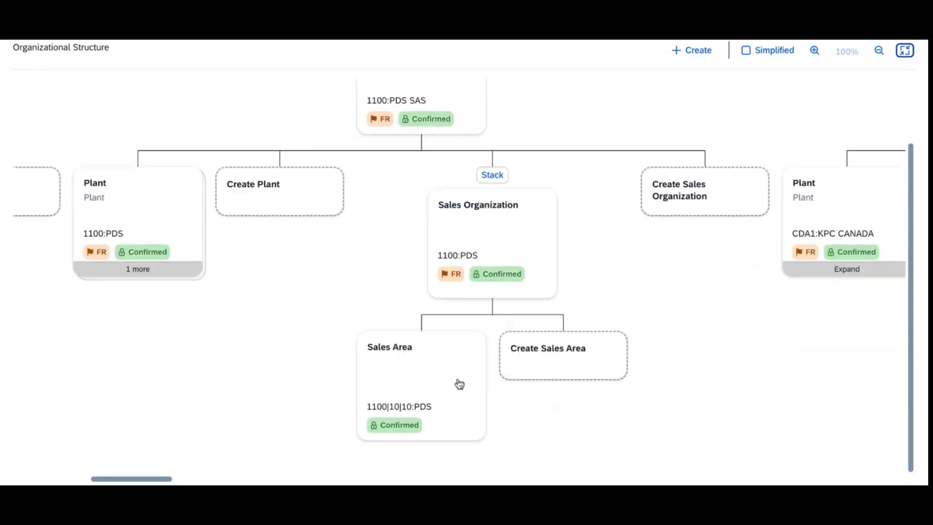
left_click(440, 384)
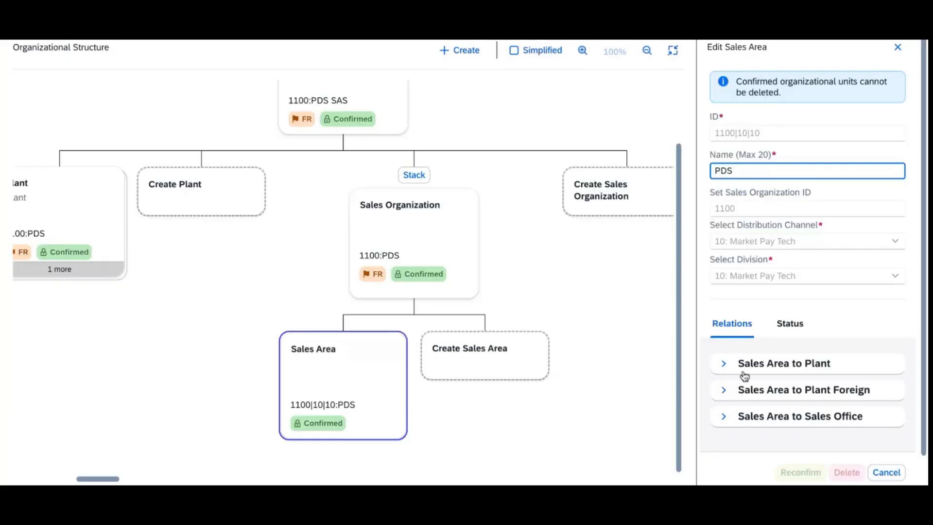
left_click(723, 365)
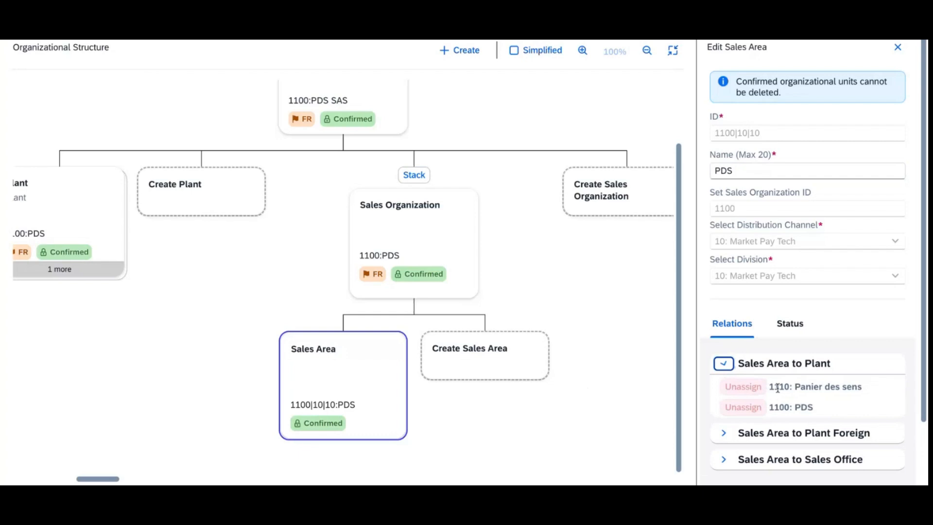
scroll(836, 393, "down", 3)
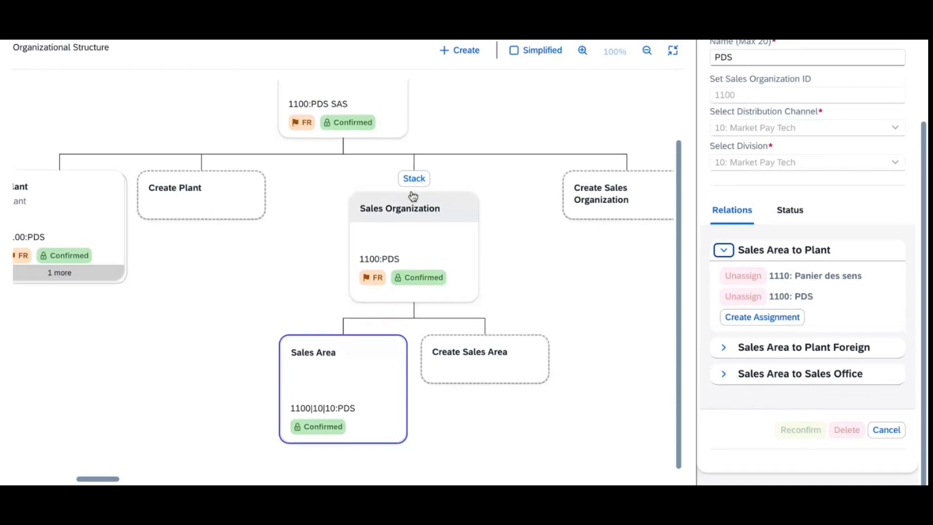
scroll(411, 198, "up", 2)
Step: Open plant 1100:PDS from the expanded plant stack under company code 1100:PDS SAS
left_click(368, 161)
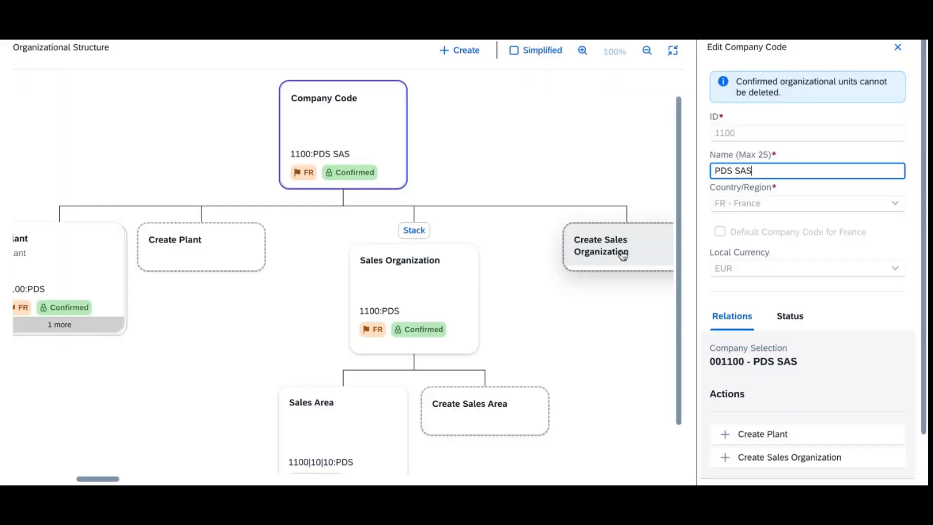
scroll(850, 281, "down", 2)
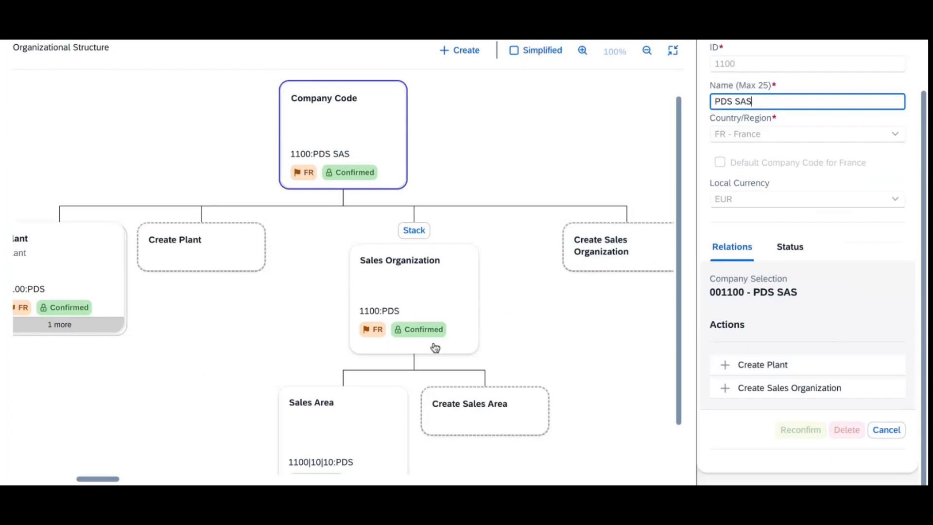
scroll(404, 340, "down", 1)
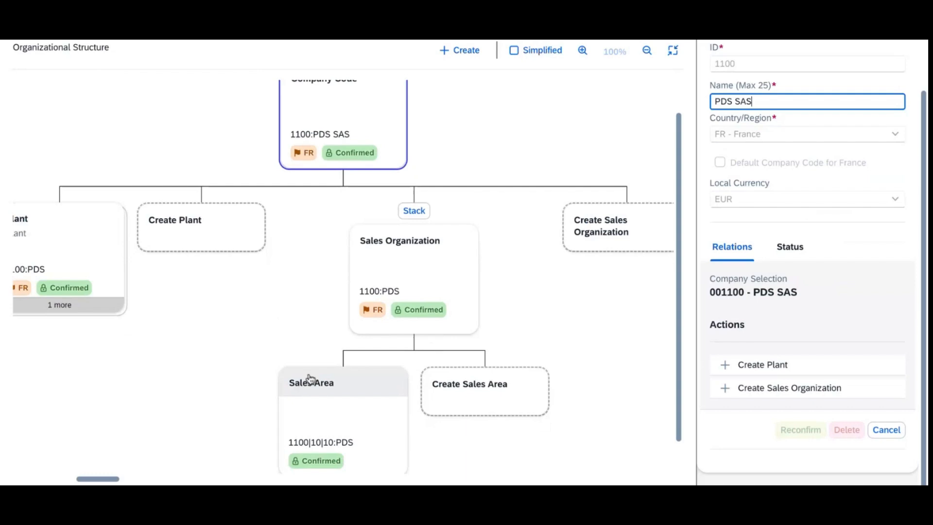
left_click(37, 243)
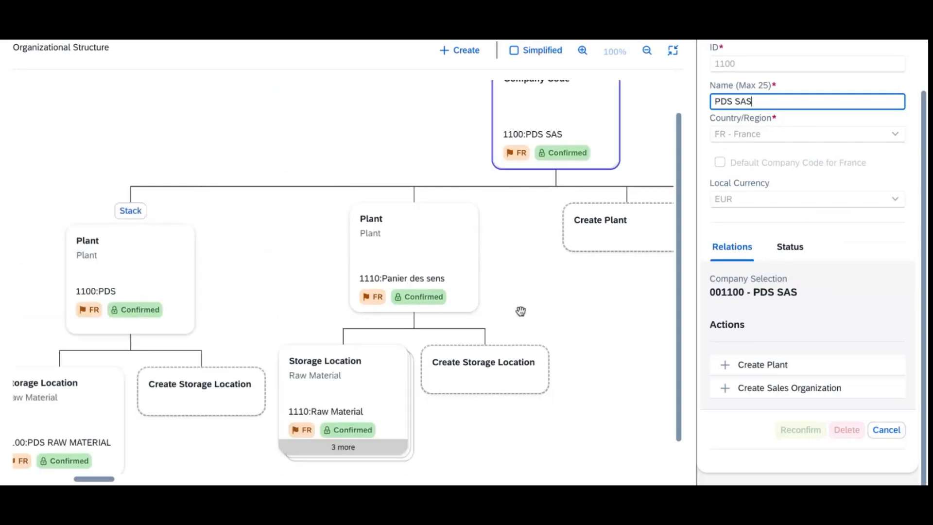
left_click(144, 274)
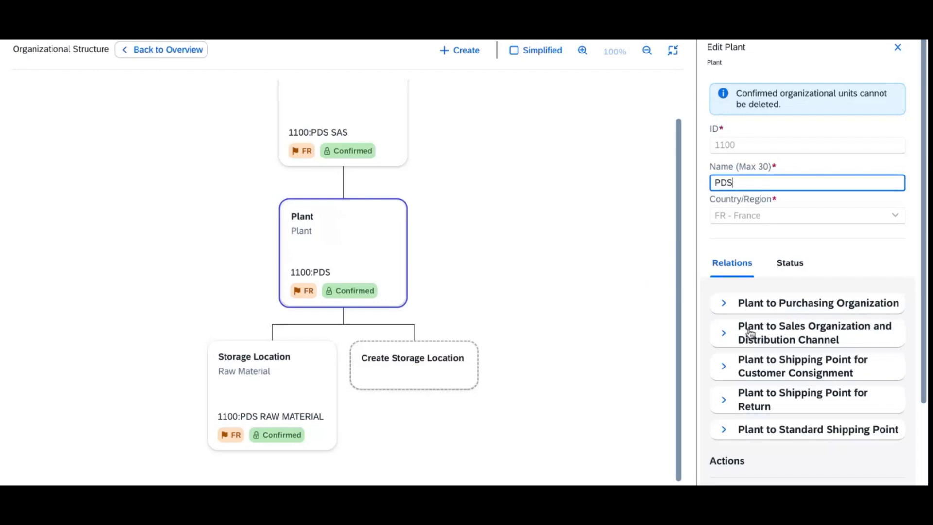
Step: Assign plant 1100 to sales organization 1100: PDS with the Market Pay Tech distribution channel
left_click(841, 339)
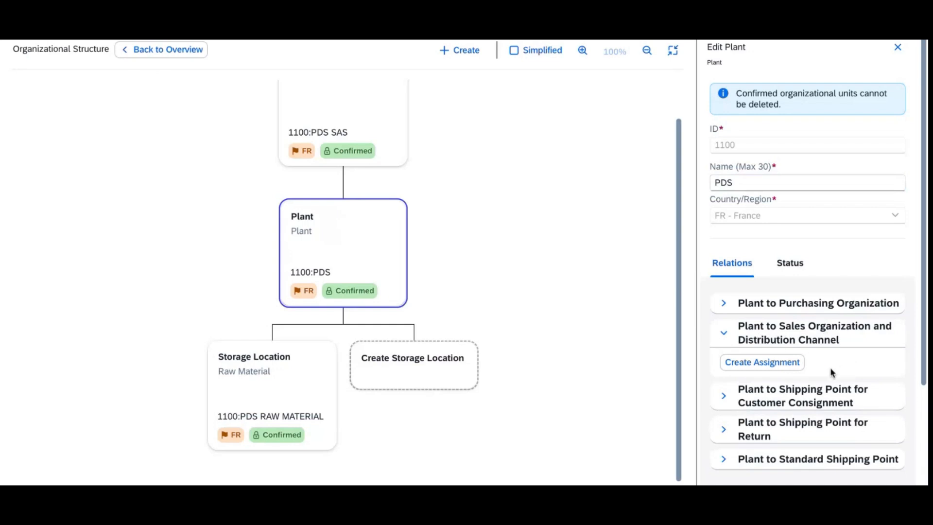
left_click(790, 363)
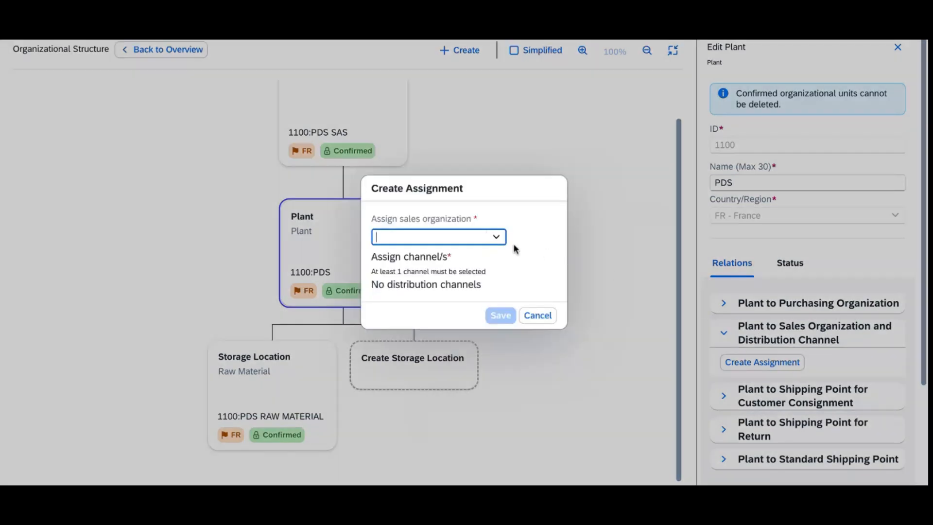
left_click(495, 238)
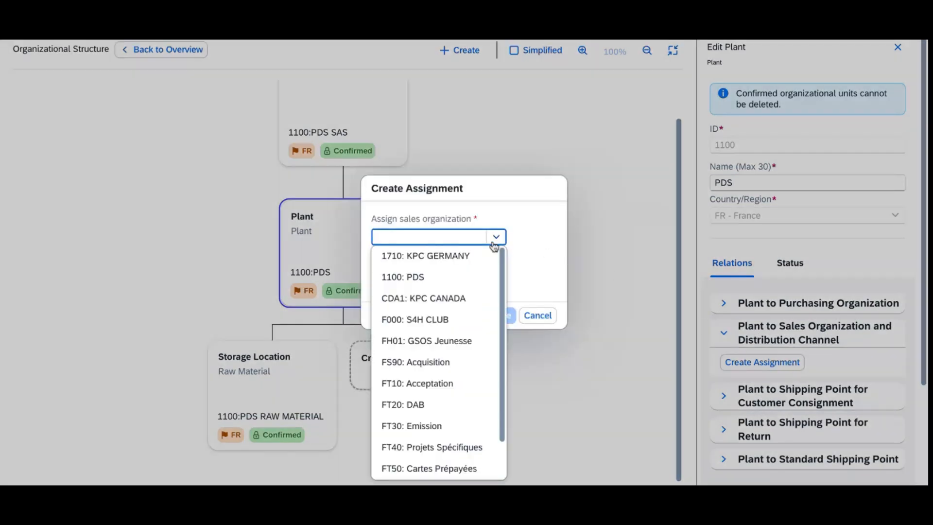
left_click(463, 285)
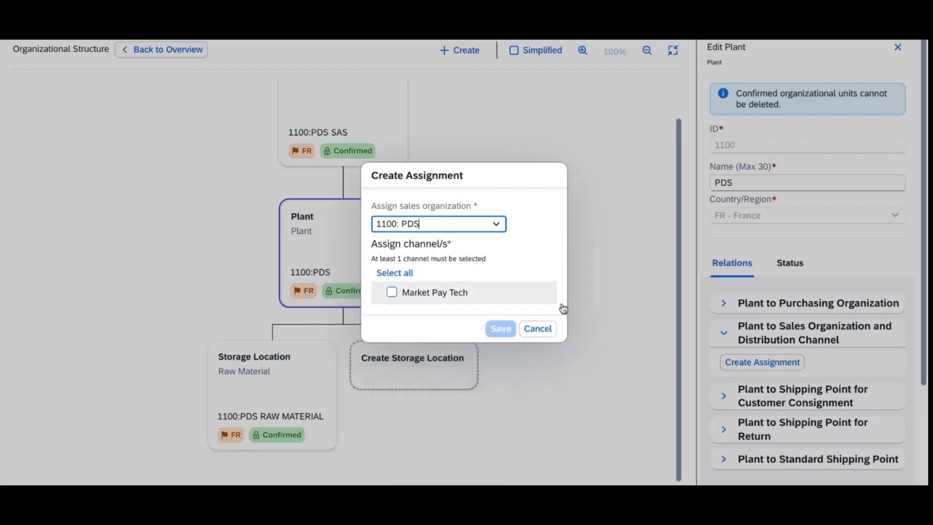
left_click(414, 295)
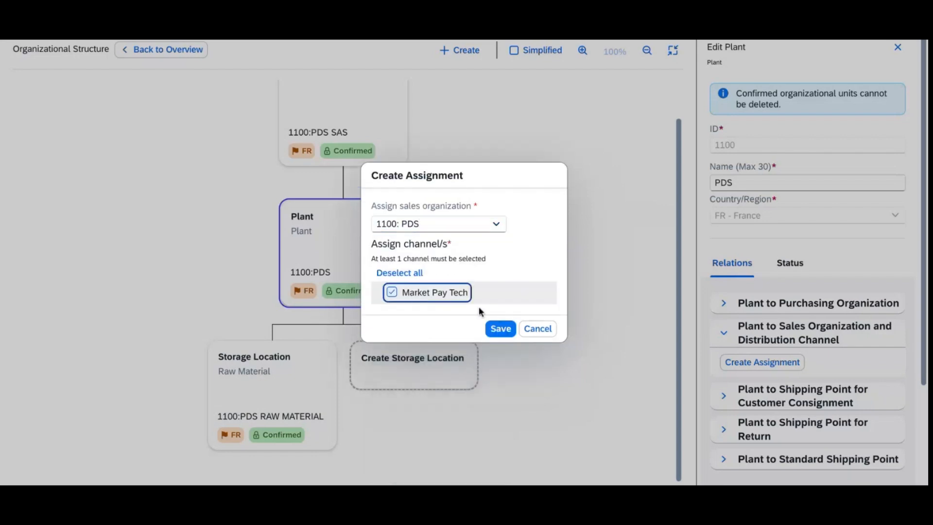
left_click(505, 329)
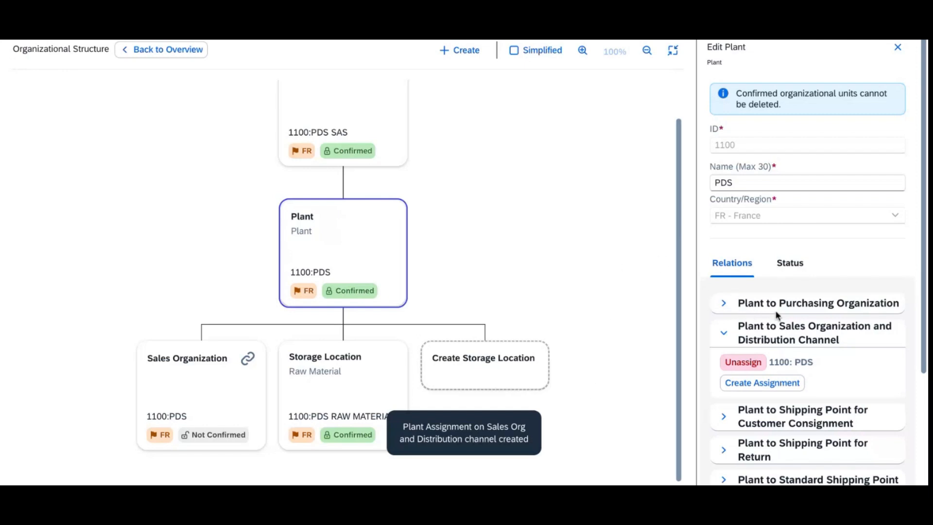
Step: Check the plant's Plant to Purchasing Organization relation
left_click(733, 307)
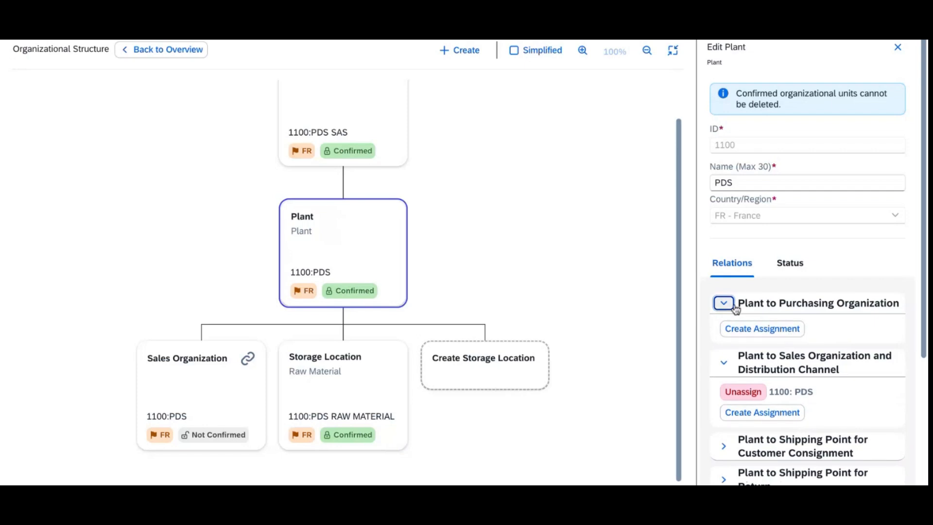
left_click(734, 305)
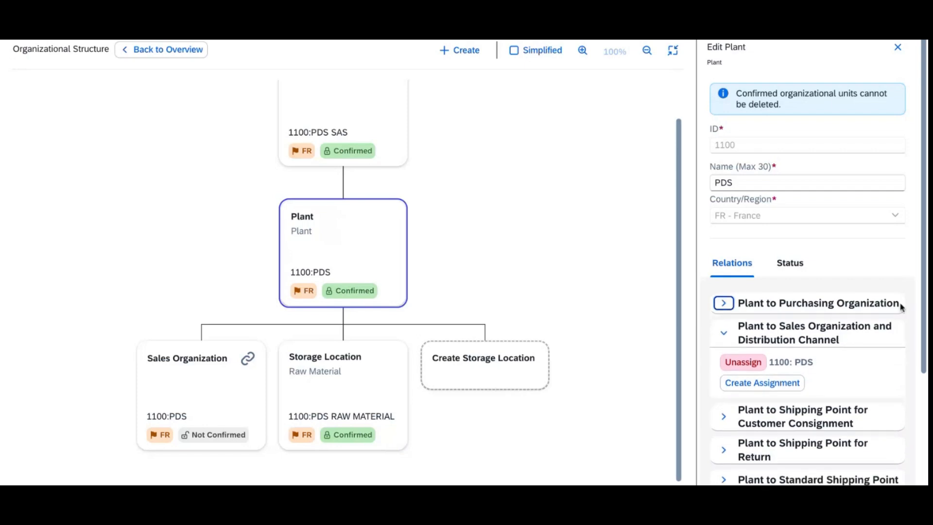
left_click_drag(926, 320, 928, 433)
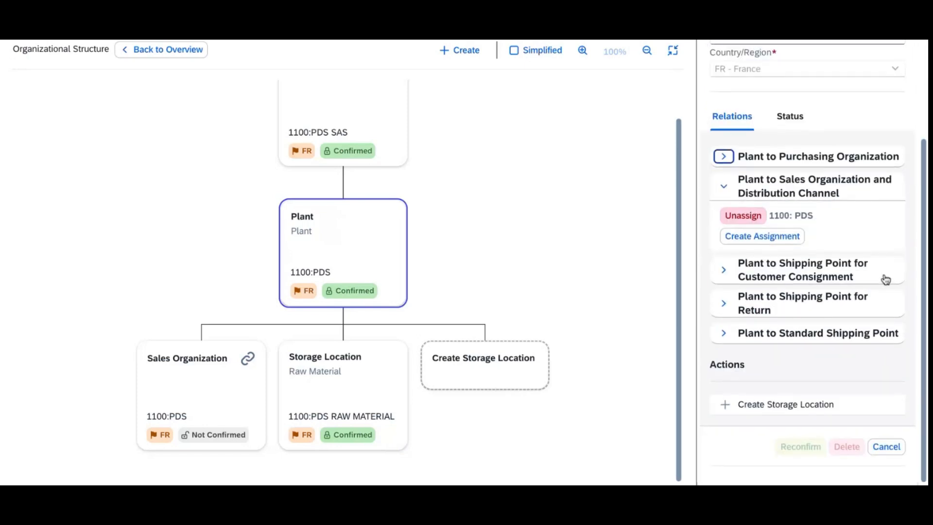
Step: Create purchasing organization ID 1100 named PDS with company code left as None
left_click(464, 47)
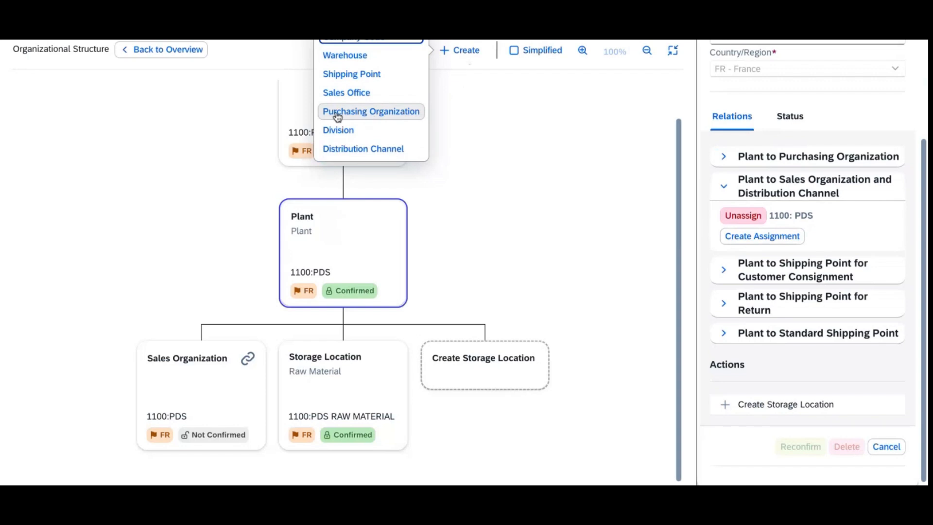
left_click(391, 120)
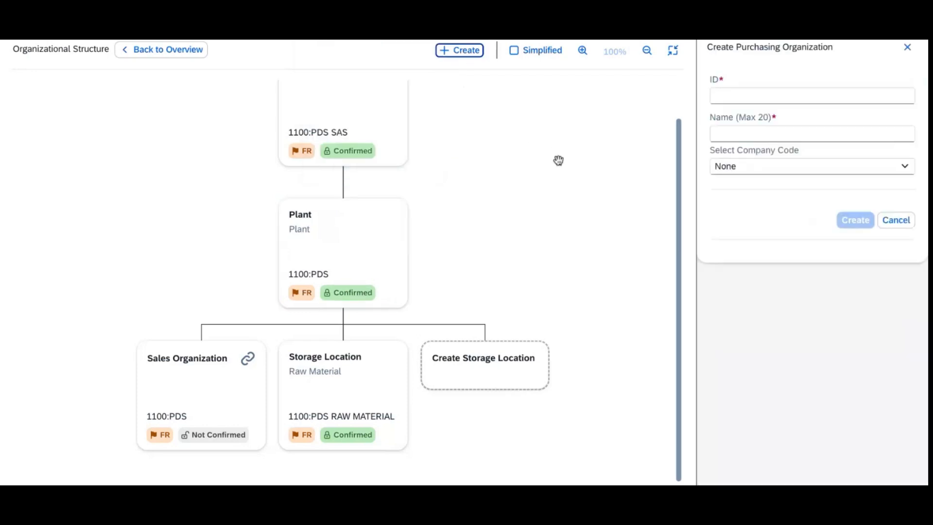
left_click(761, 99)
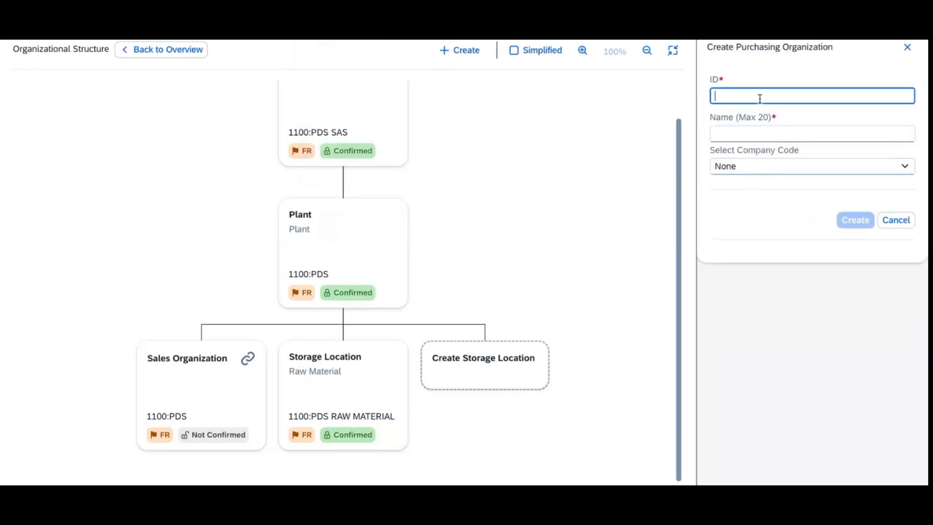
type("110")
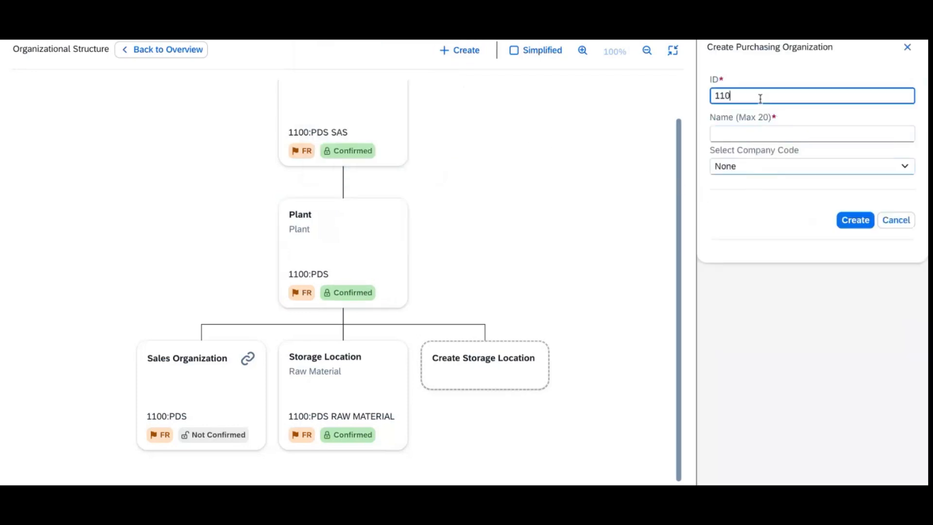
type("0")
key("Tab")
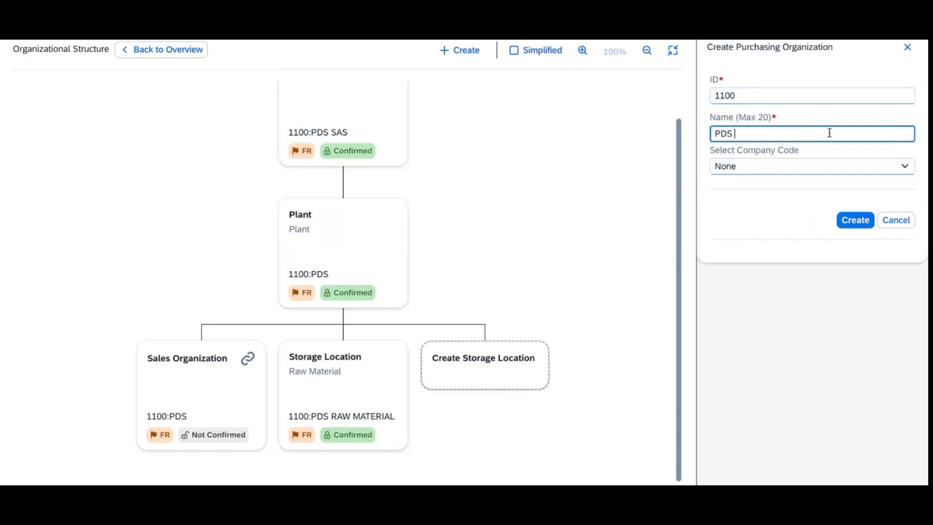
type("PDS")
left_click(818, 170)
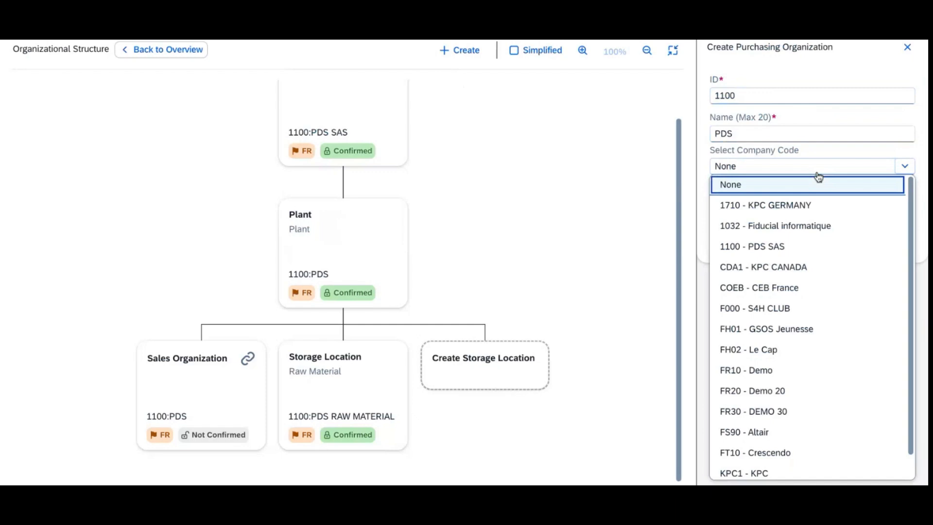
left_click(830, 186)
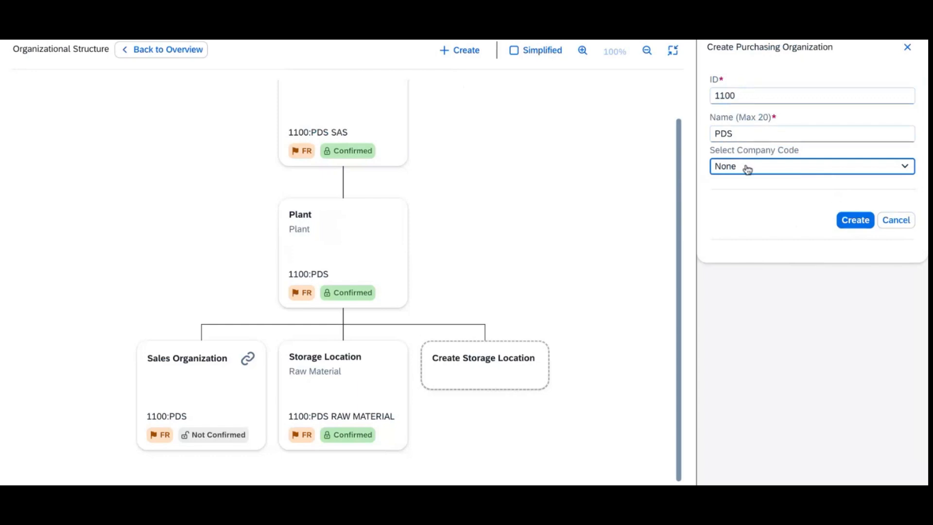
left_click(862, 223)
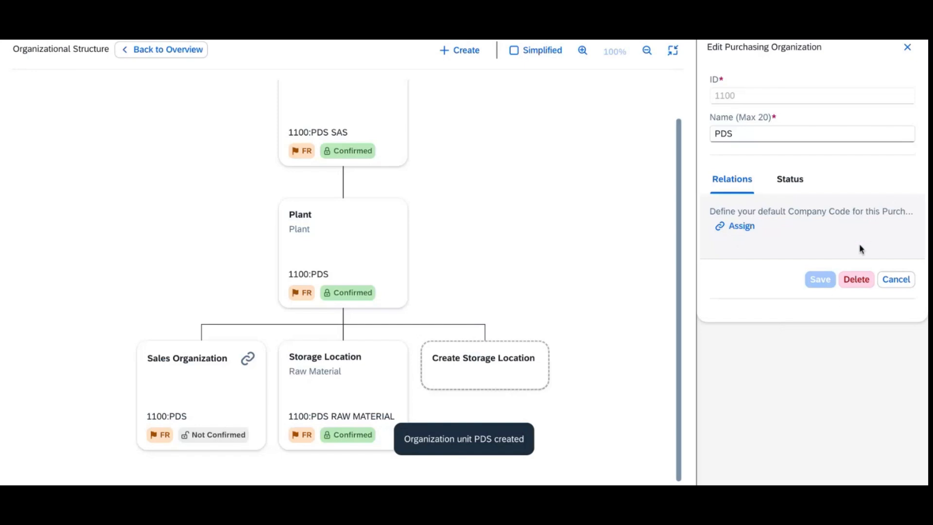
left_click(731, 226)
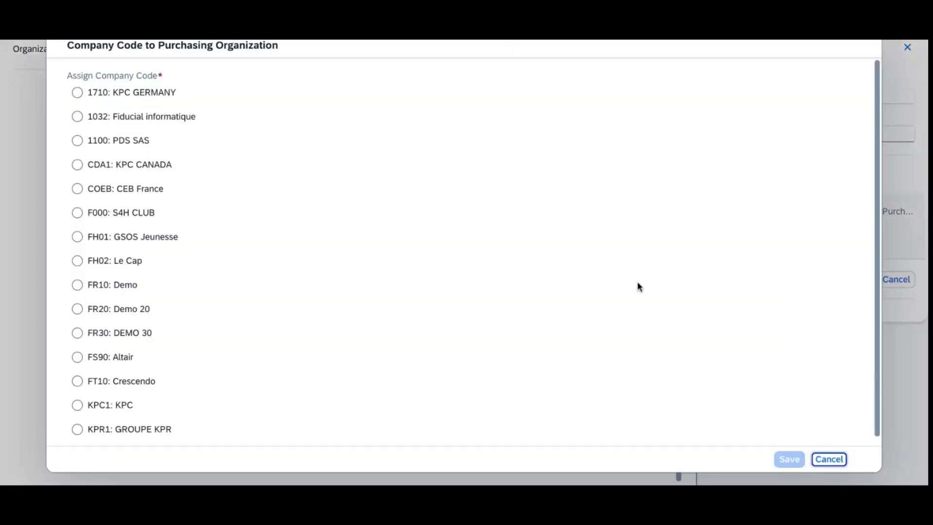
left_click(77, 143)
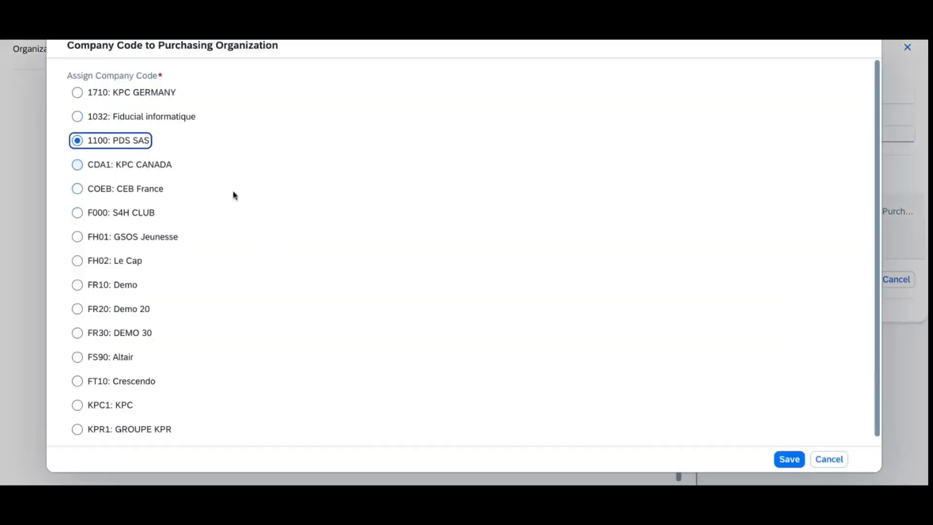
left_click(789, 460)
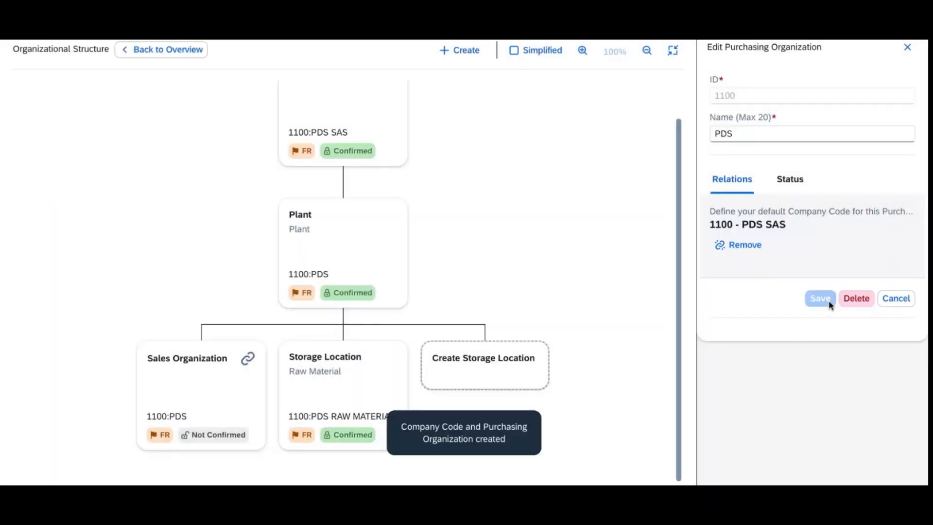
left_click(736, 247)
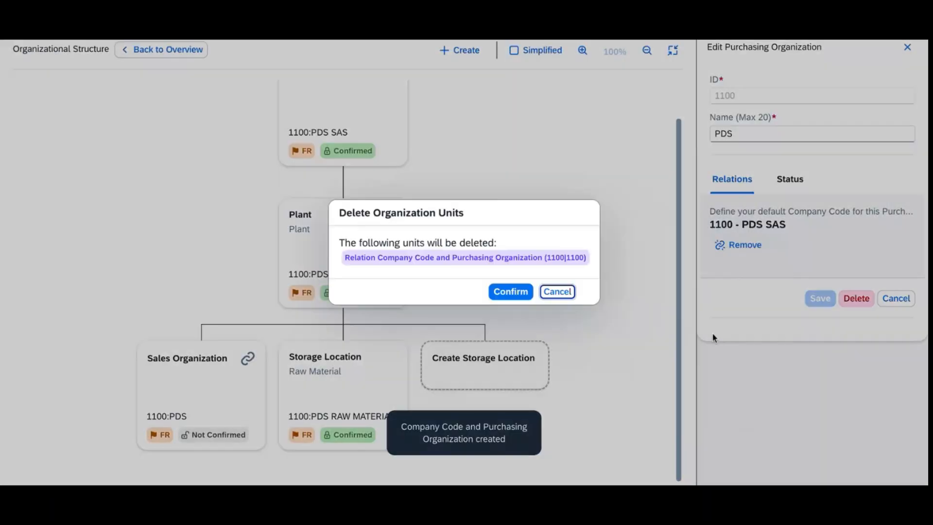
left_click(508, 292)
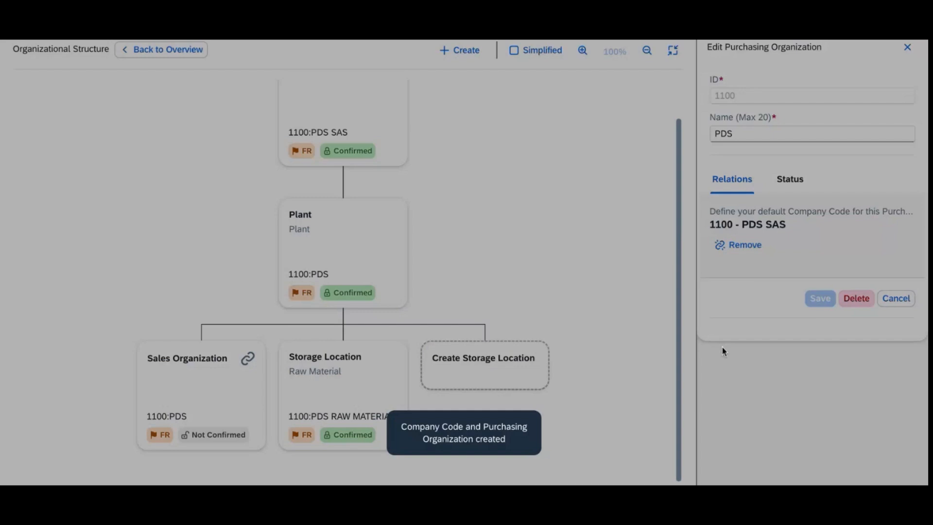
scroll(652, 298, "up", 1)
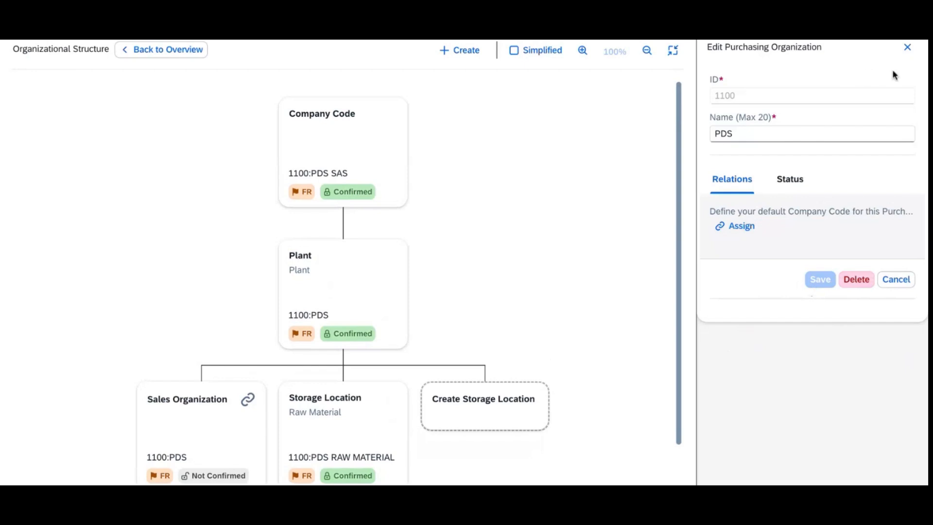
Step: Leave full screen and review the details of purchasing organization 1100 PDS
left_click(907, 47)
scroll(750, 271, "up", 2)
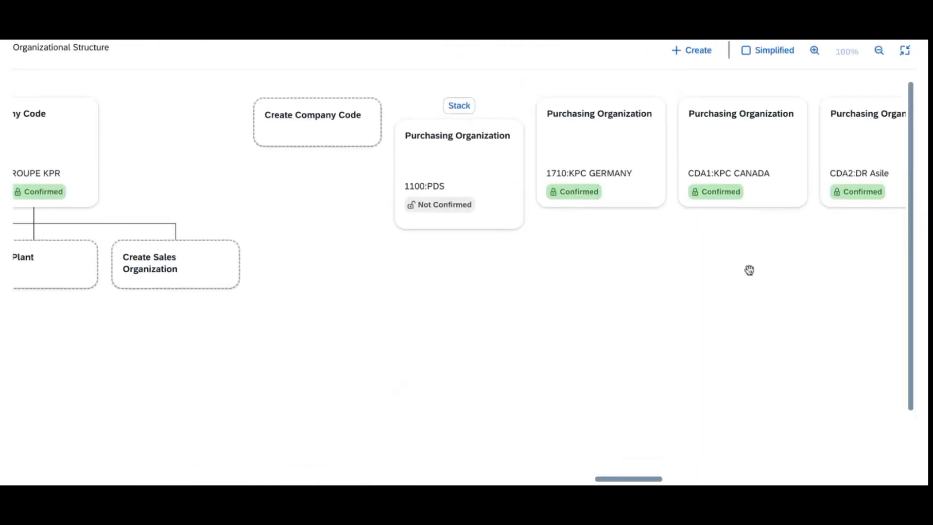
left_click(904, 50)
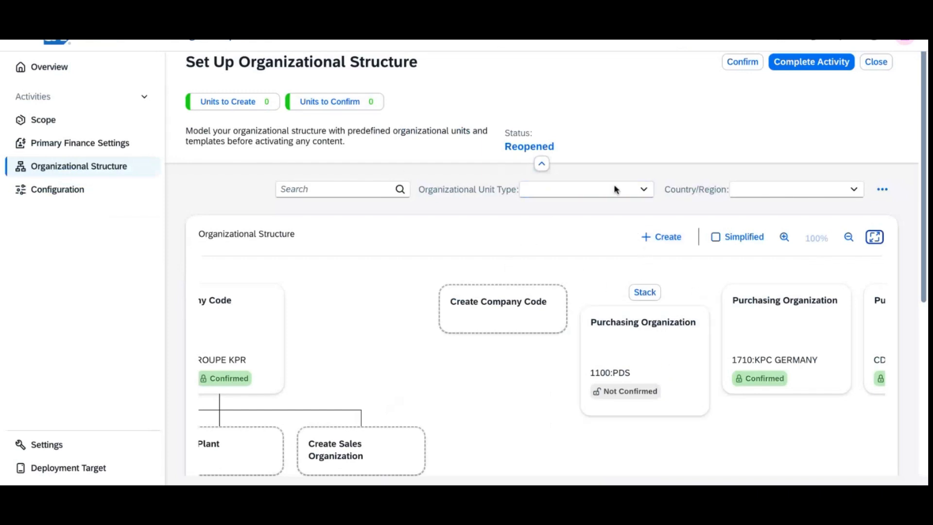
left_click(660, 331)
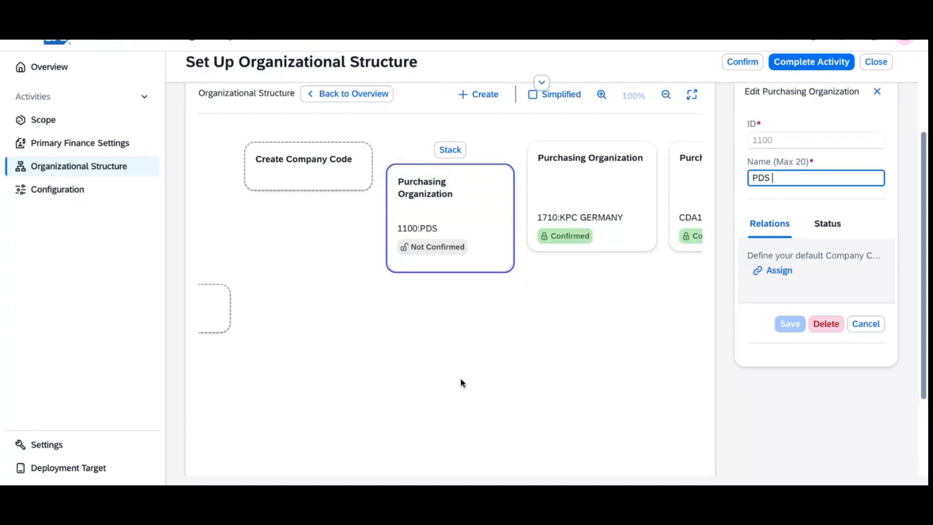
left_click(877, 91)
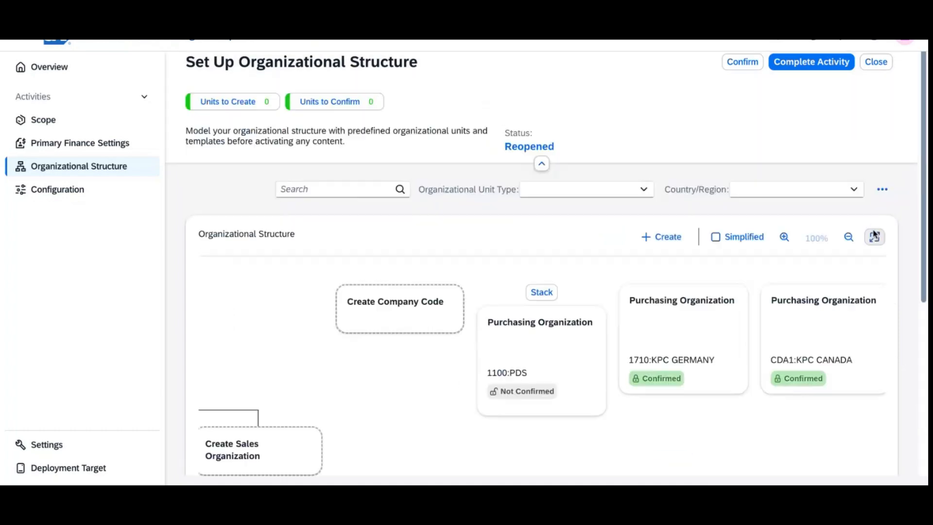
Step: Show the org chart full screen with company code 1100:PDS SAS and its plants in view
left_click(882, 189)
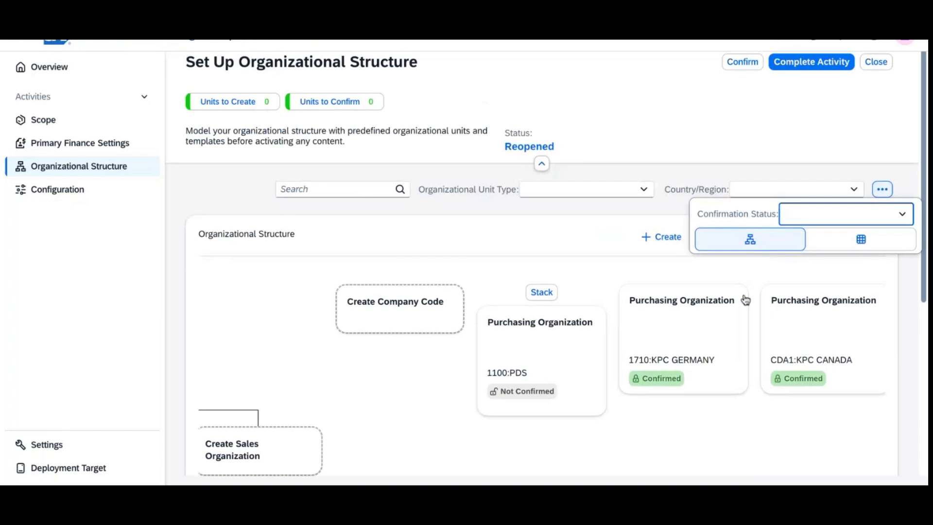
left_click(854, 249)
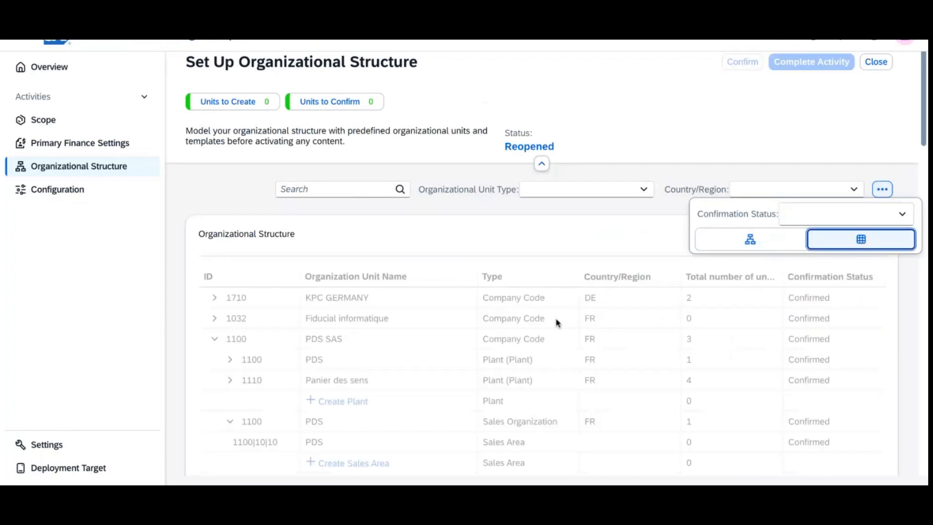
left_click(751, 239)
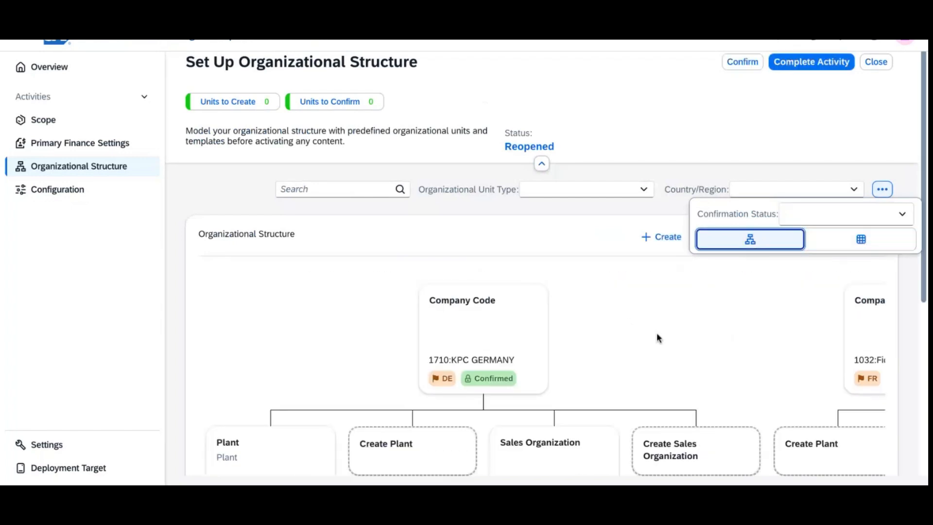
left_click(659, 338)
left_click(875, 239)
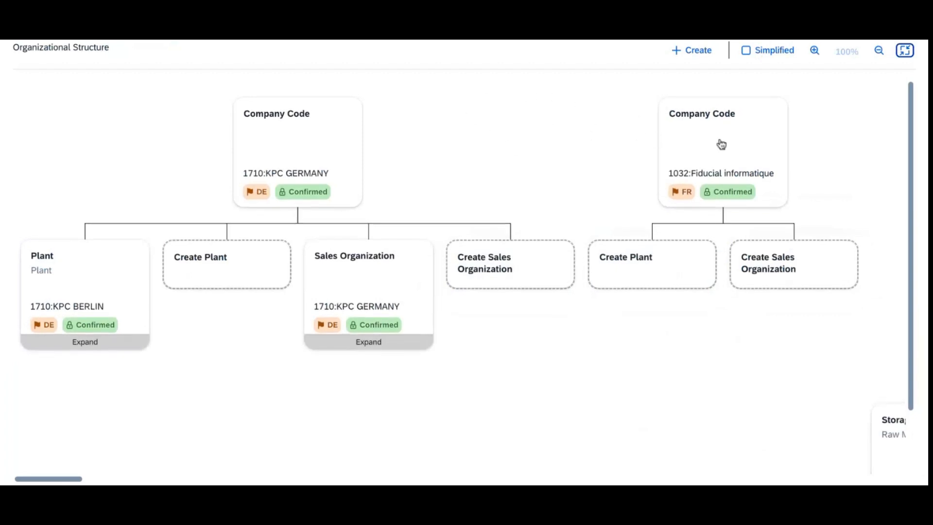
left_click_drag(839, 156, 265, 181)
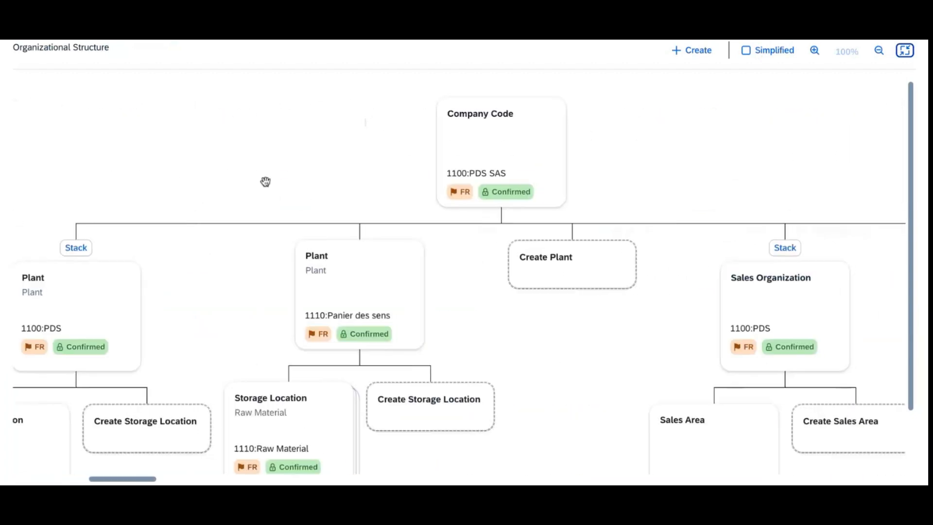
Step: Assign plant 1110 Panier des sens to purchasing organization 1100: PDS
left_click(381, 302)
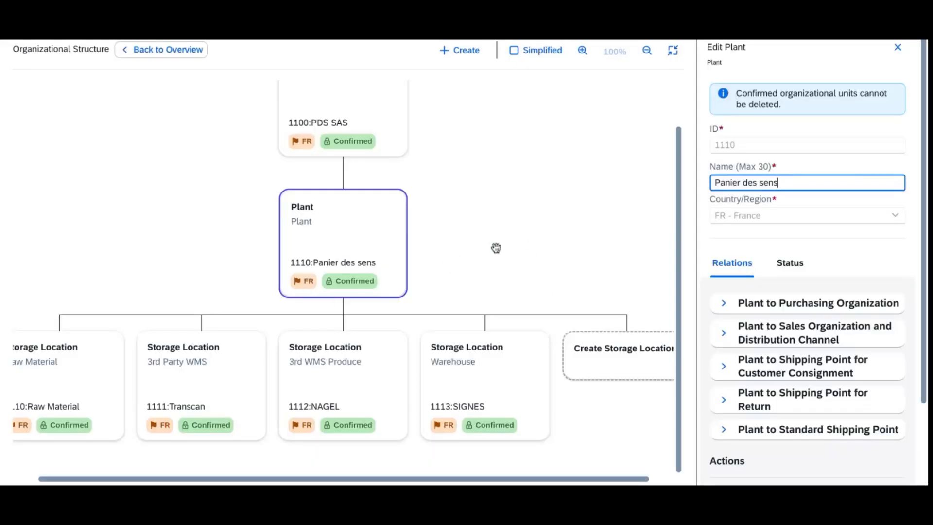
left_click(724, 303)
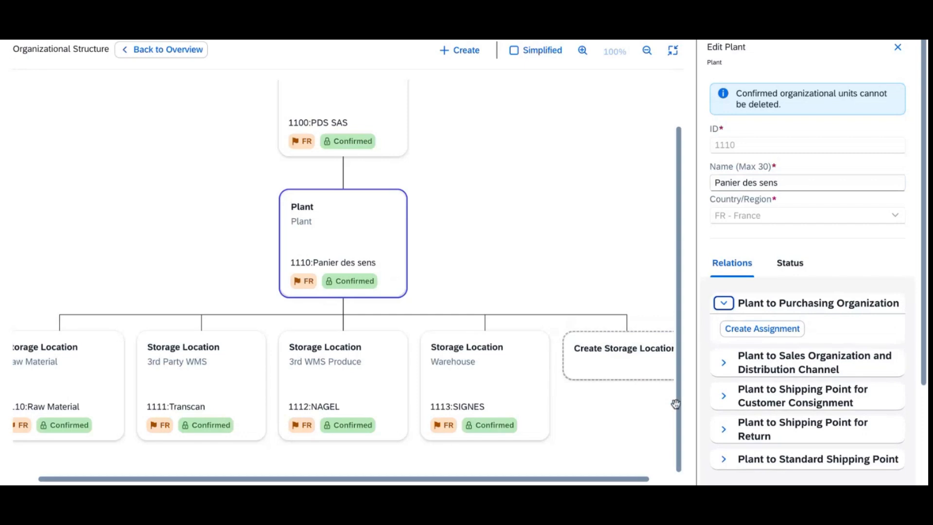
left_click(777, 331)
left_click(88, 140)
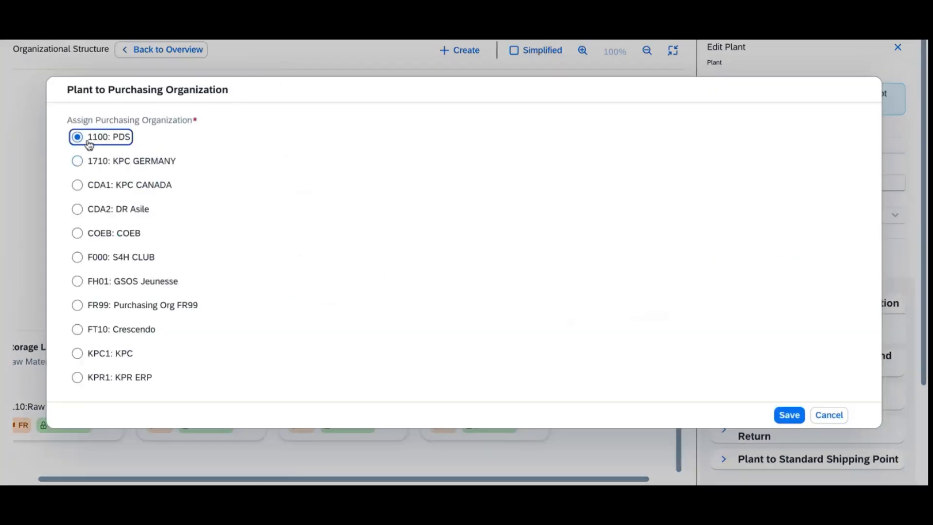
left_click(788, 415)
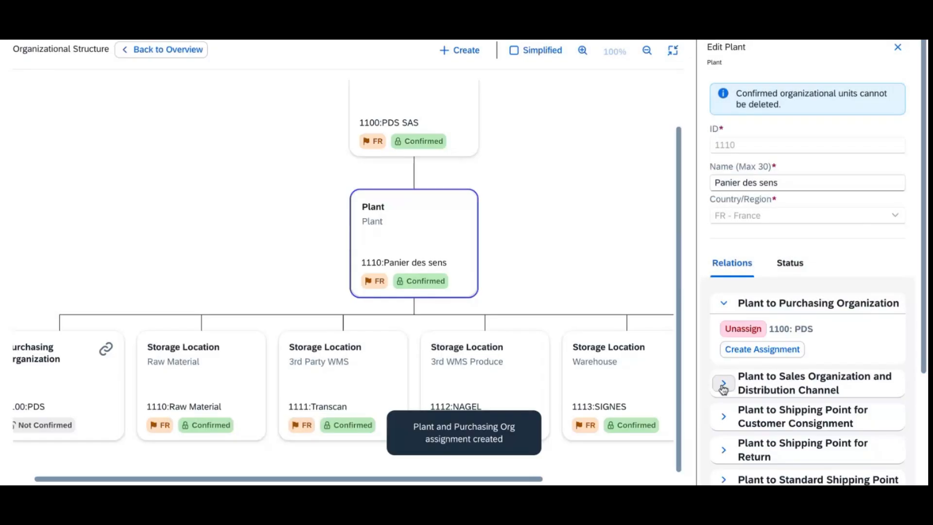
Step: Assign plant 1110 to sales organization 1100: PDS with the Market Pay Tech channel
left_click(723, 383)
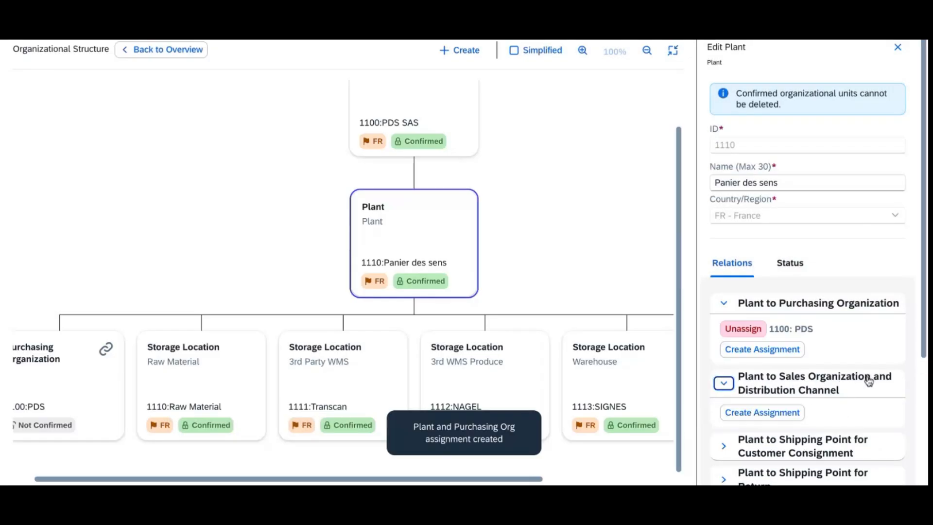
left_click(792, 415)
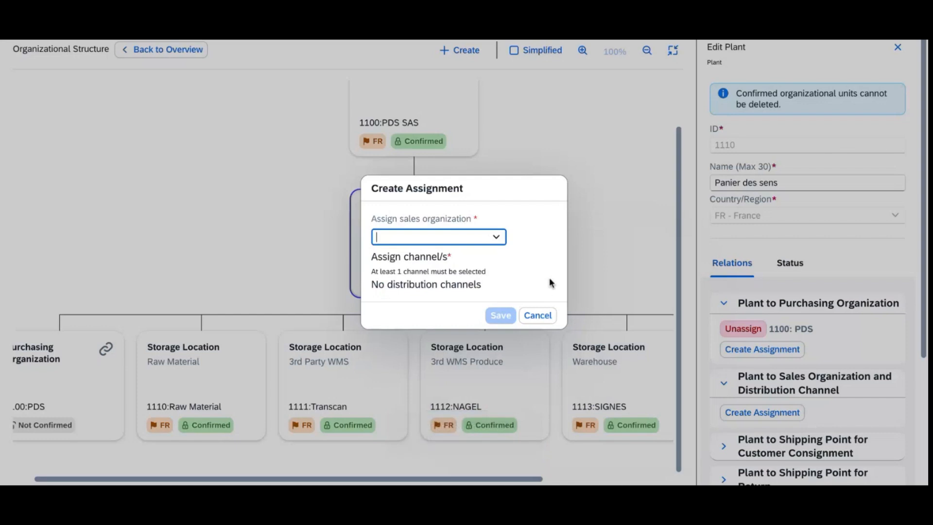
left_click(497, 237)
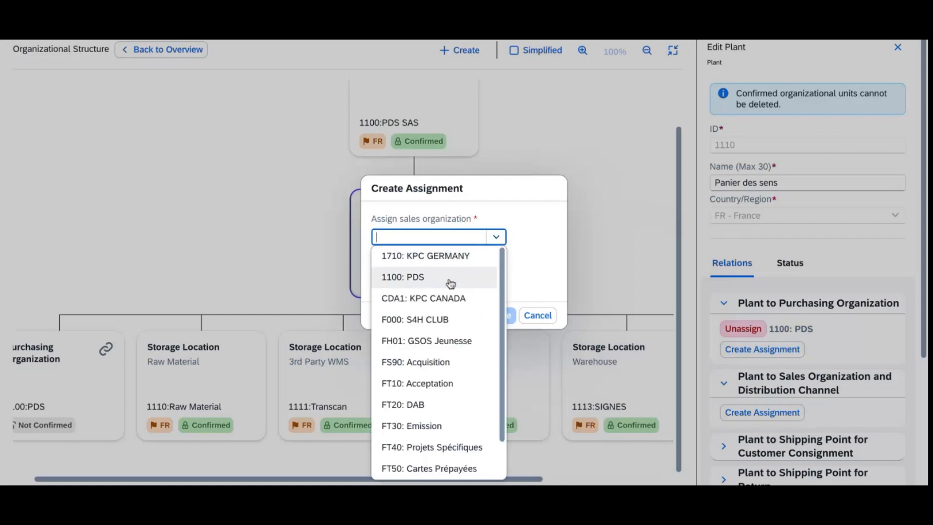
left_click(422, 277)
left_click(393, 294)
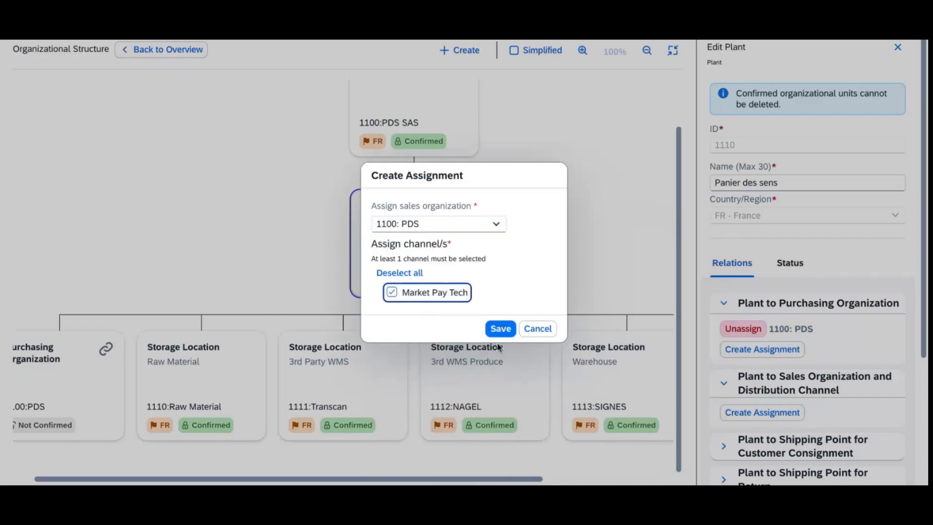
left_click(500, 329)
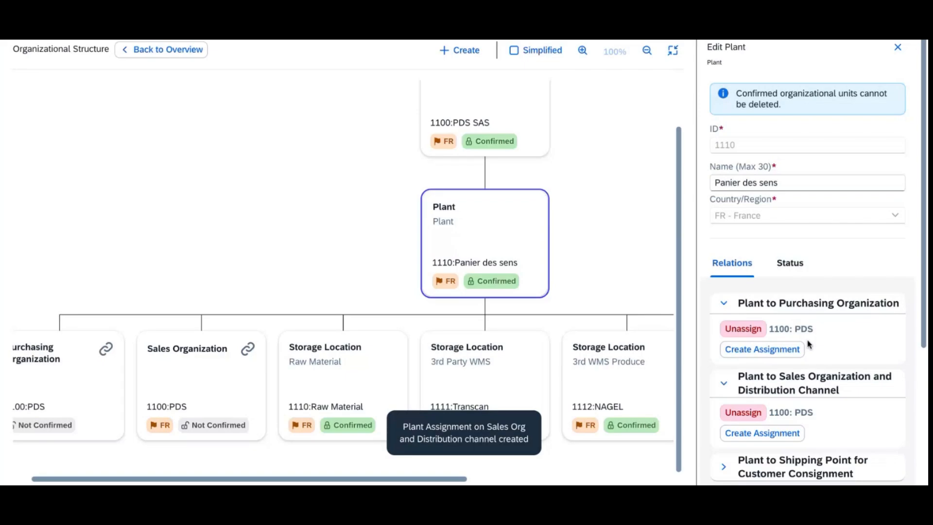
scroll(808, 350, "down", 5)
left_click(732, 260)
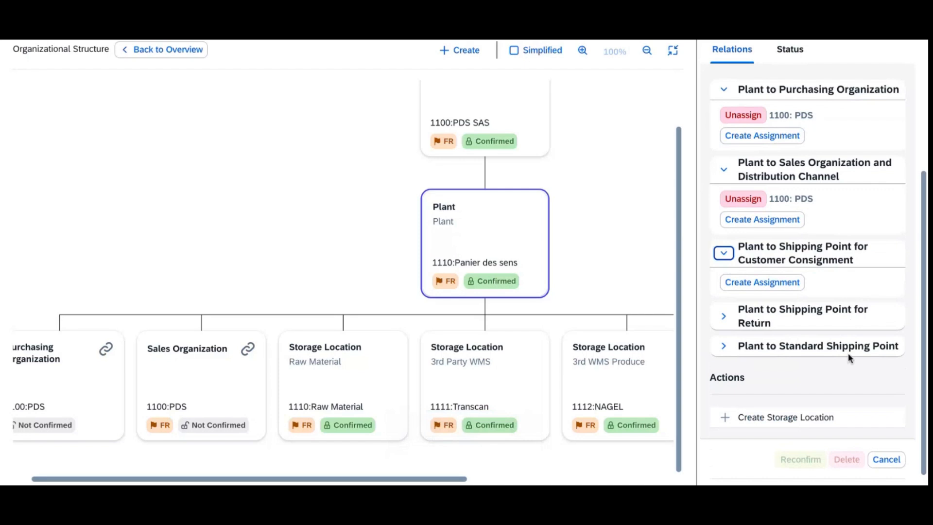
scroll(849, 354, "up", 4)
scroll(849, 355, "down", 5)
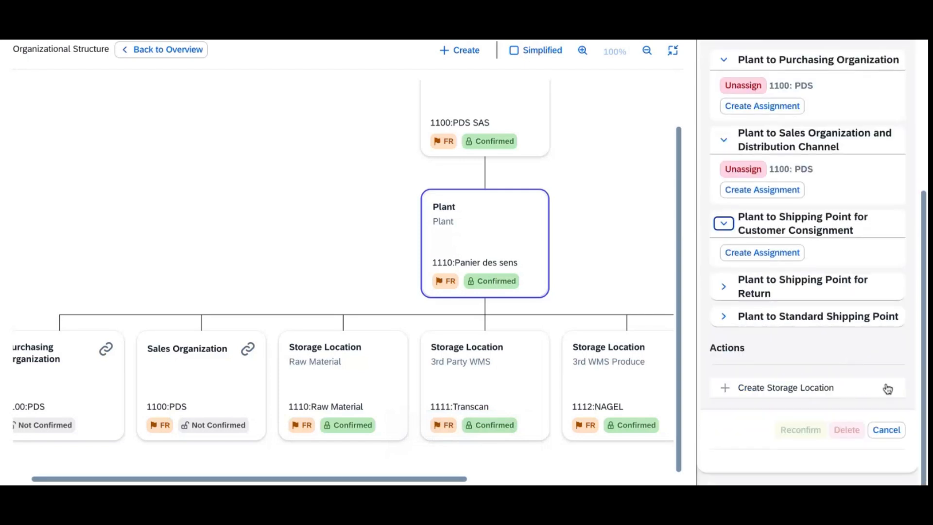
Step: Open plant 1100 PDS and assign it to purchasing organization 1100: PDS
left_click(886, 430)
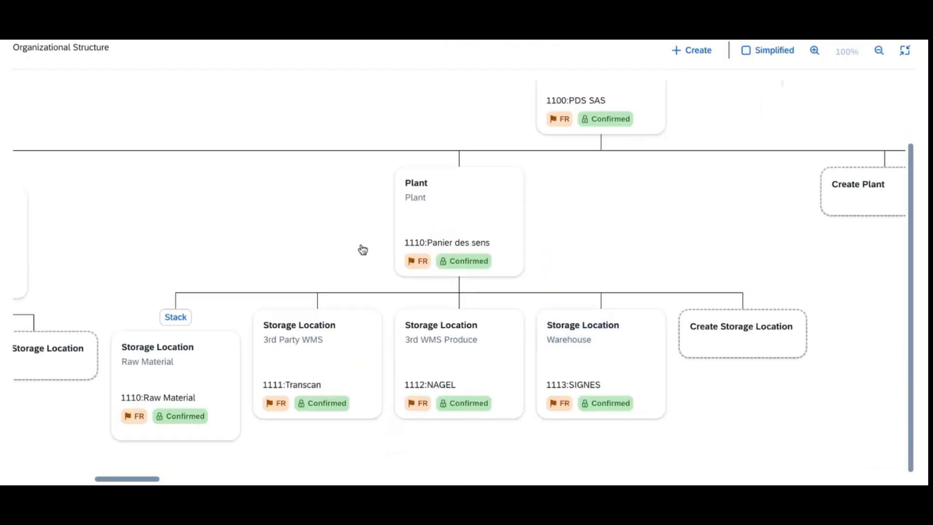
left_click_drag(243, 222, 577, 237)
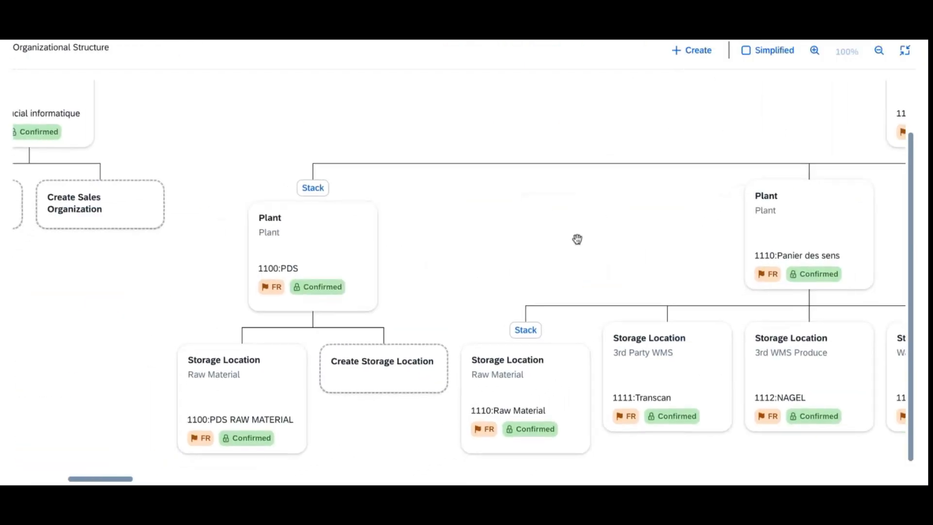
left_click(329, 250)
left_click(816, 306)
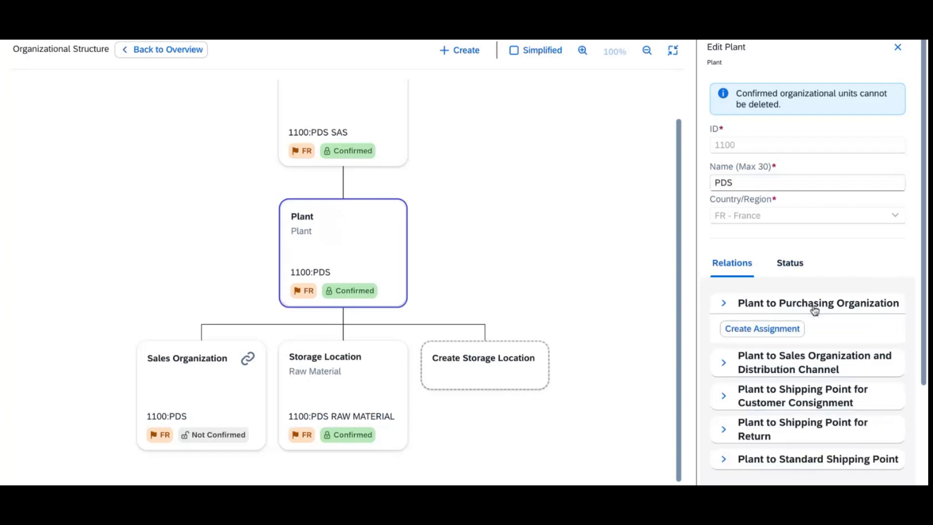
left_click(777, 335)
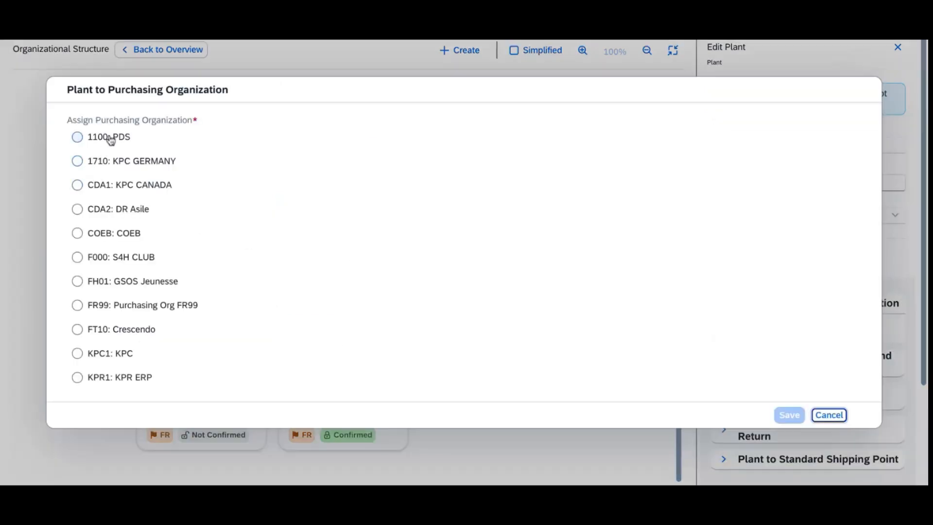
left_click(109, 138)
left_click(788, 415)
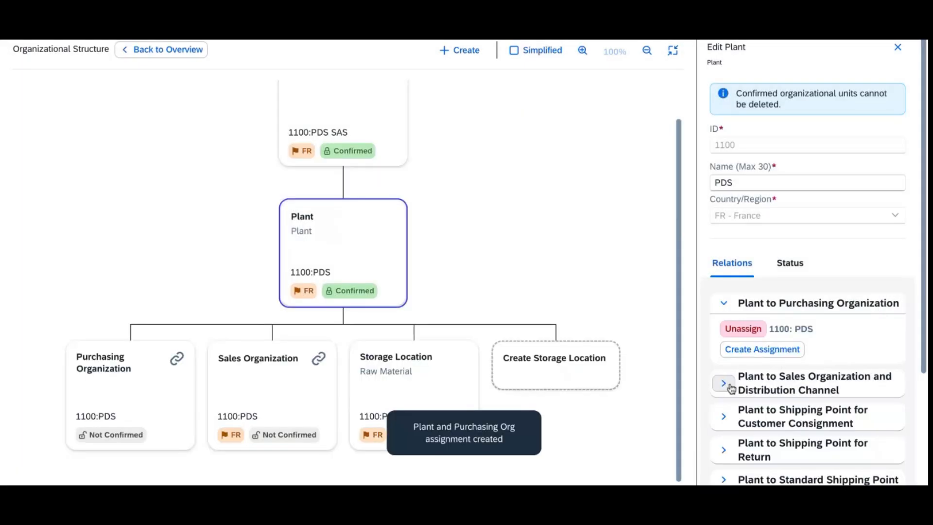
left_click(729, 384)
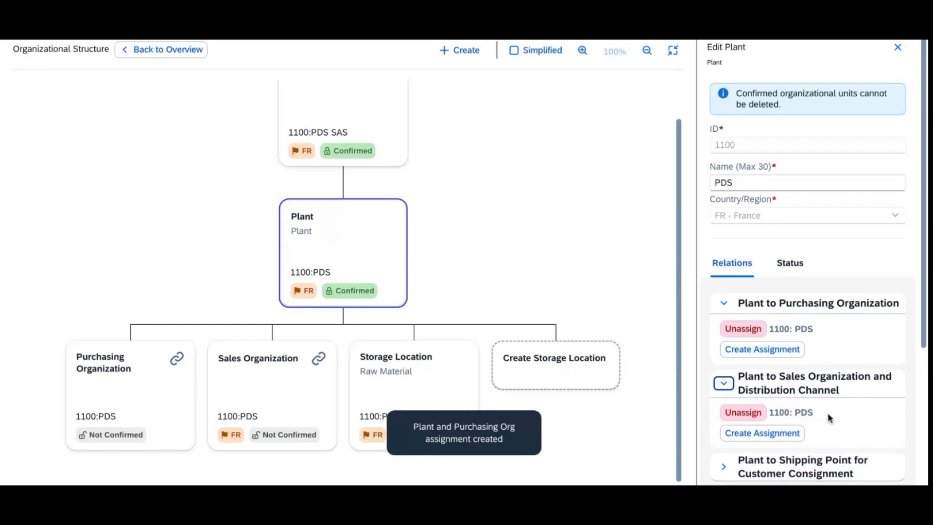
scroll(861, 400, "down", 5)
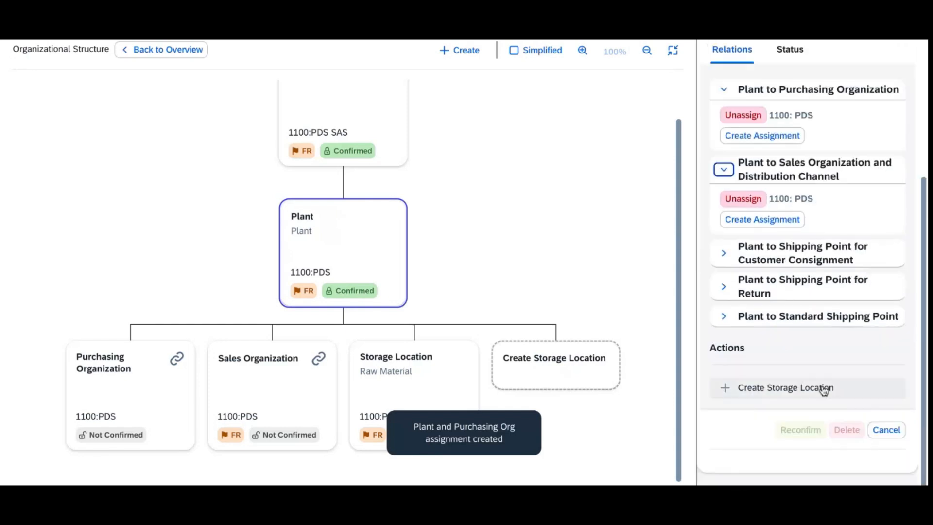
scroll(679, 307, "up", 1)
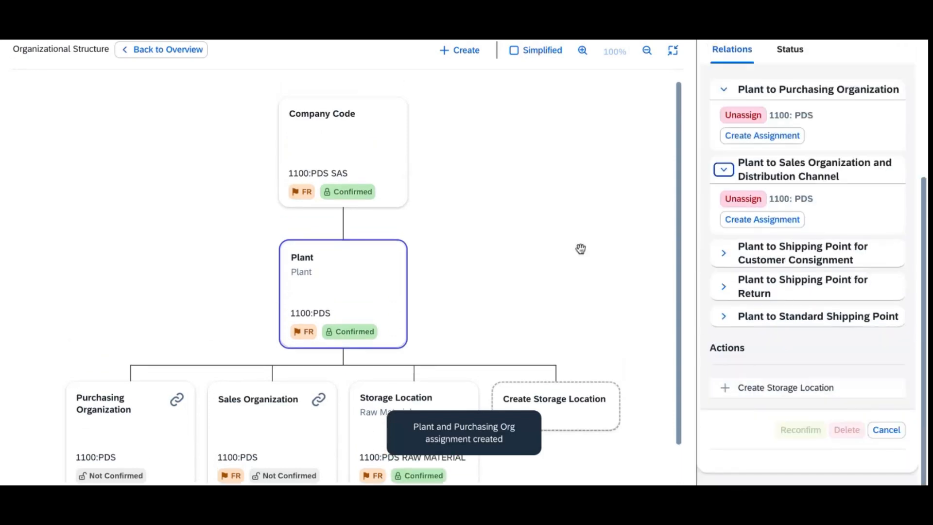
Step: Start a new shipping point with ID 1100 and subtype Standard
left_click(464, 53)
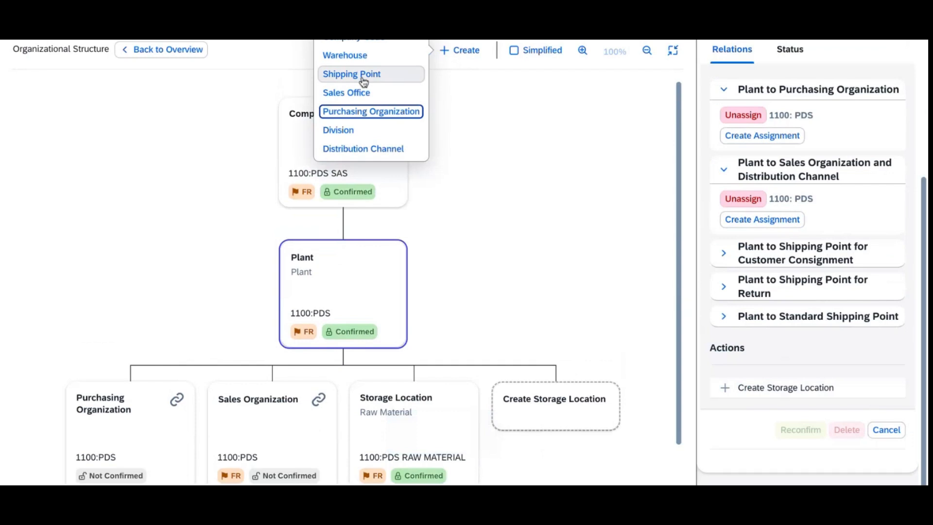
left_click(360, 78)
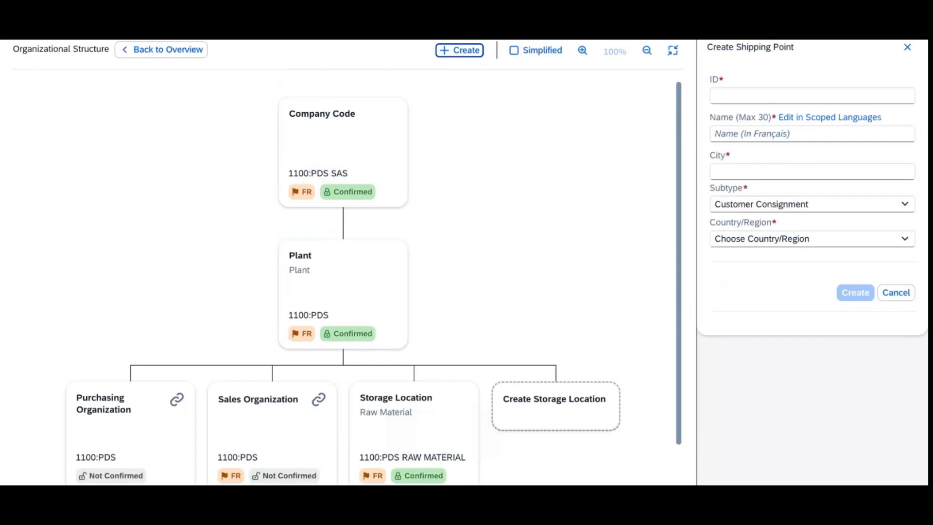
left_click(757, 96)
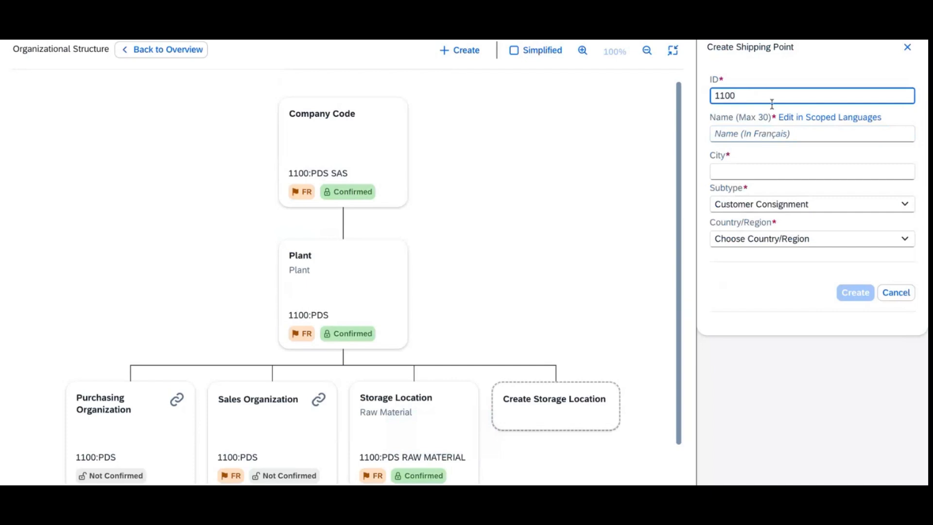
left_click(786, 134)
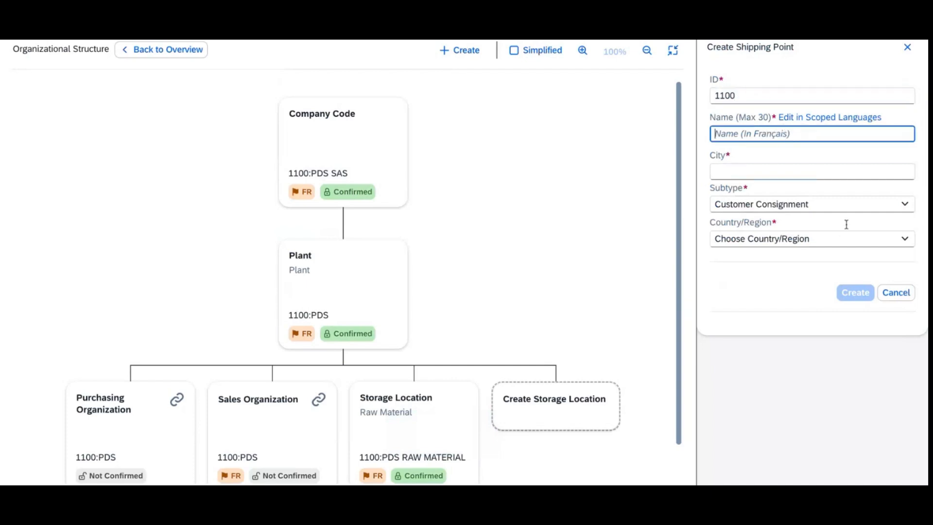
left_click(822, 208)
left_click(792, 263)
Step: Name it PDS STD, set city MARSEILLE and country FR - France, and create it
left_click(748, 130)
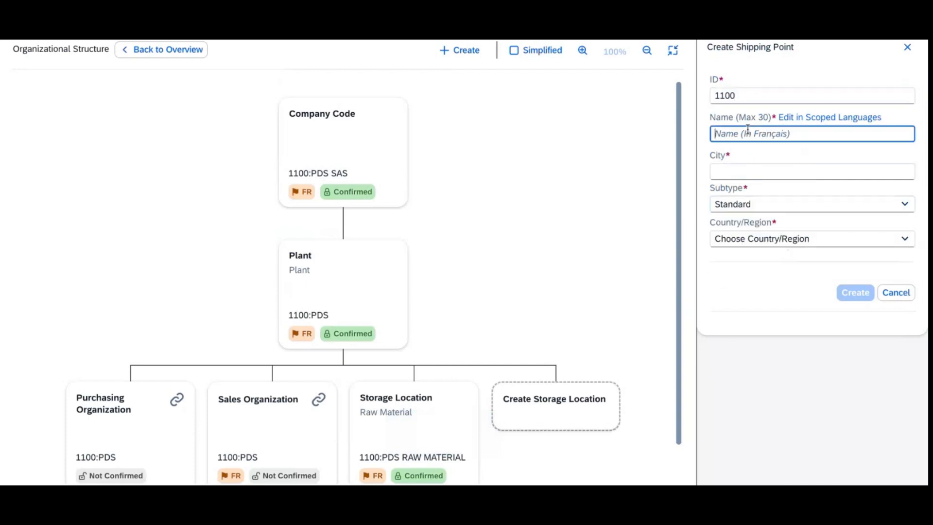
type("PDS STD")
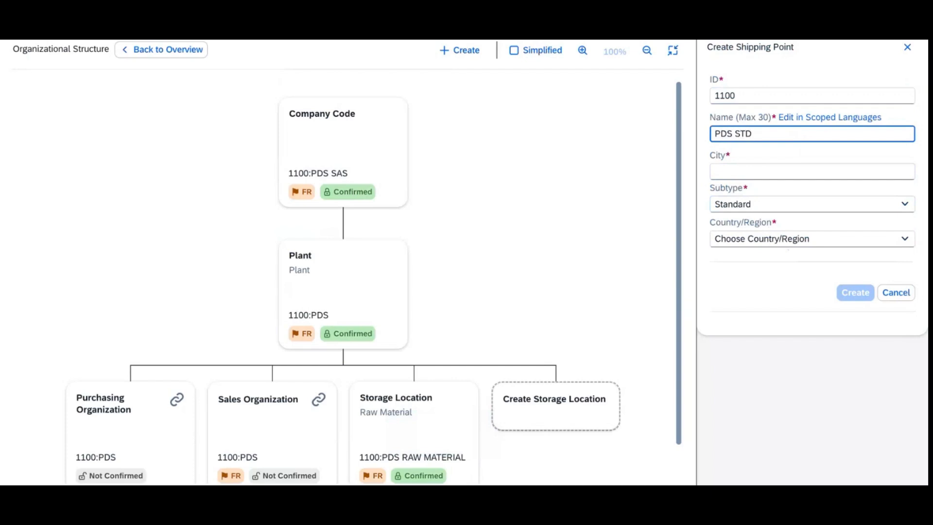
left_click(758, 177)
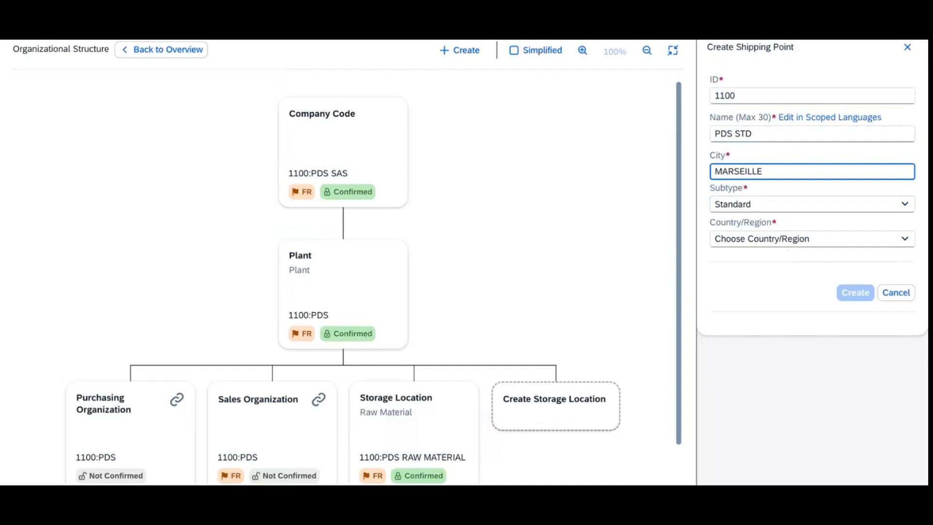
left_click(798, 245)
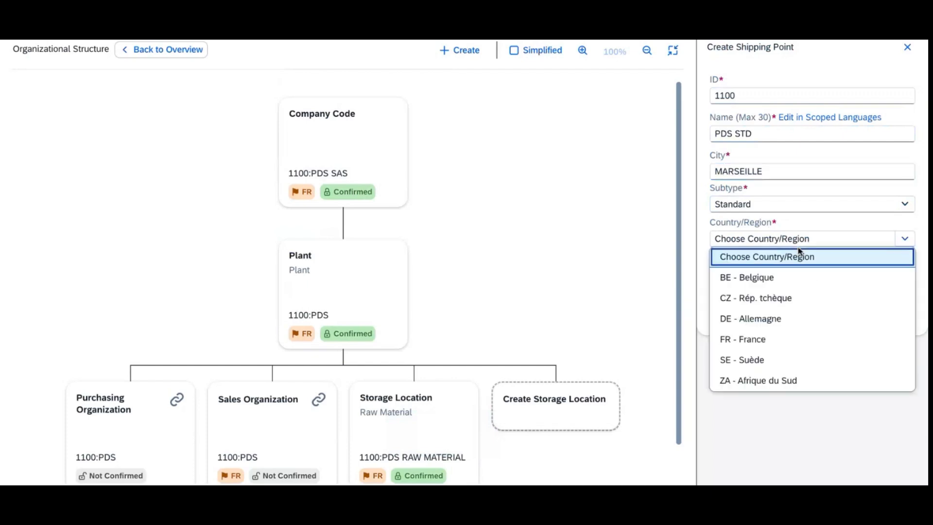
left_click(797, 337)
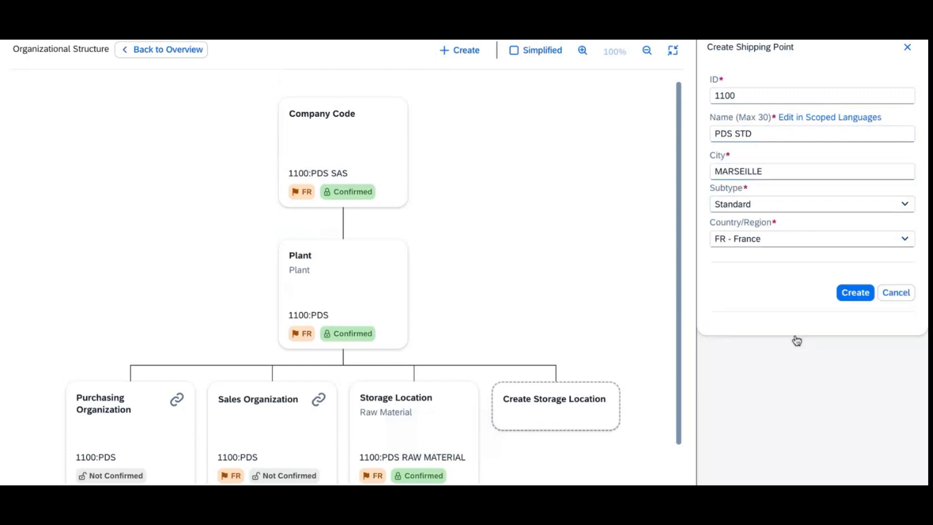
left_click(865, 298)
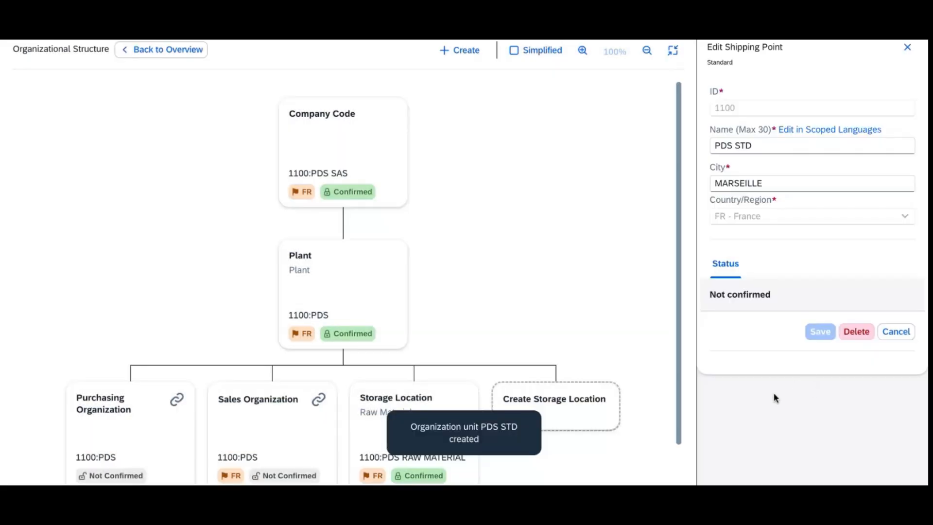
left_click(468, 57)
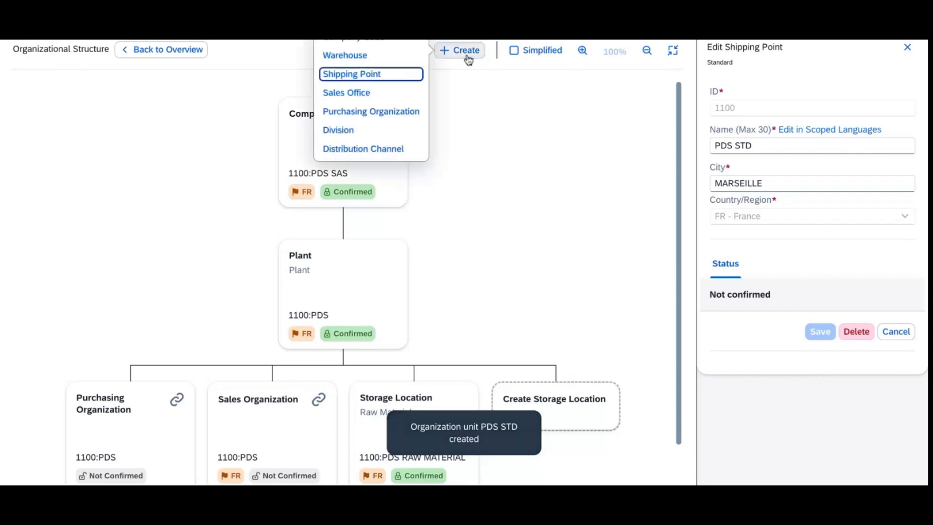
Step: Create customer consignment shipping point 1101 'PDS CC' in MARSEILLE, FR - France
left_click(385, 77)
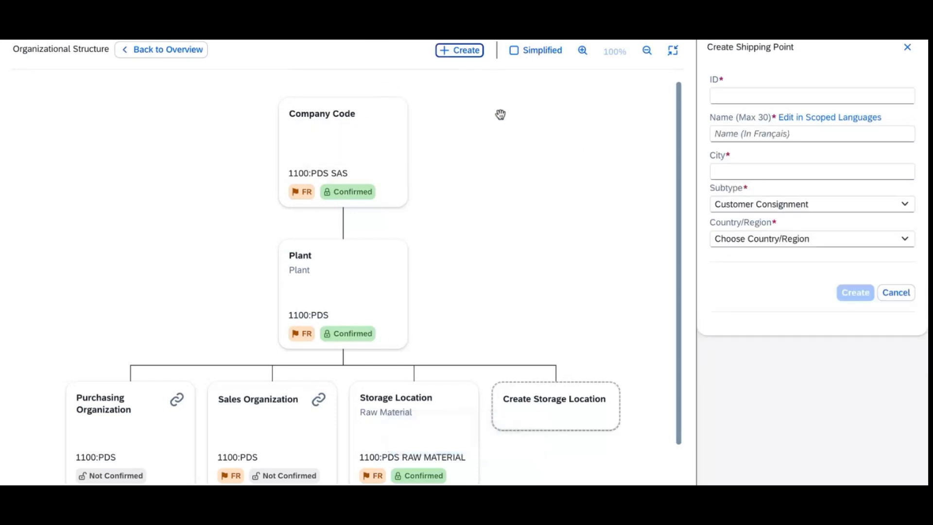
left_click(741, 97)
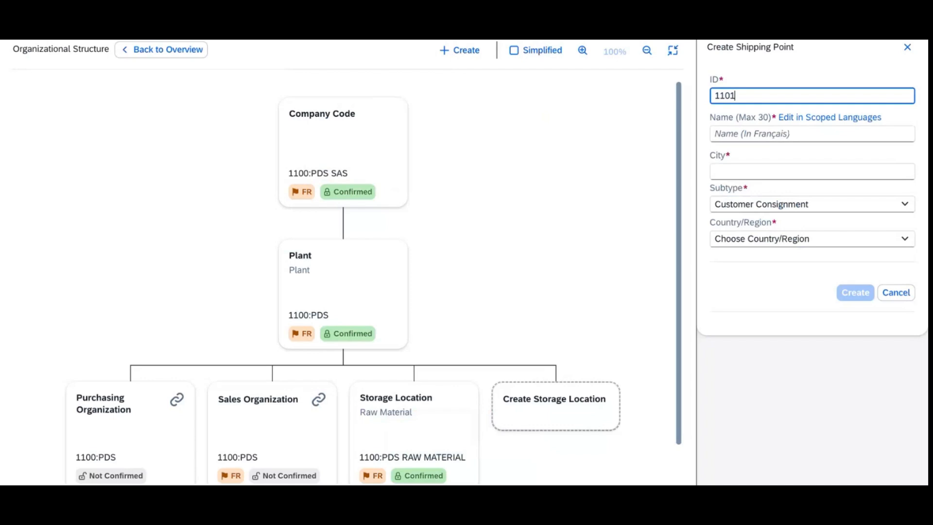
left_click(765, 134)
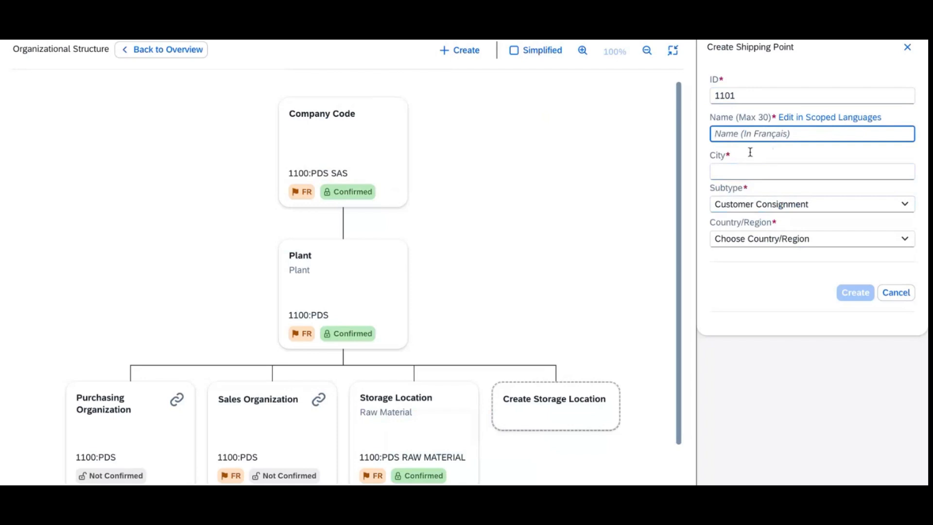
type("PDS CC")
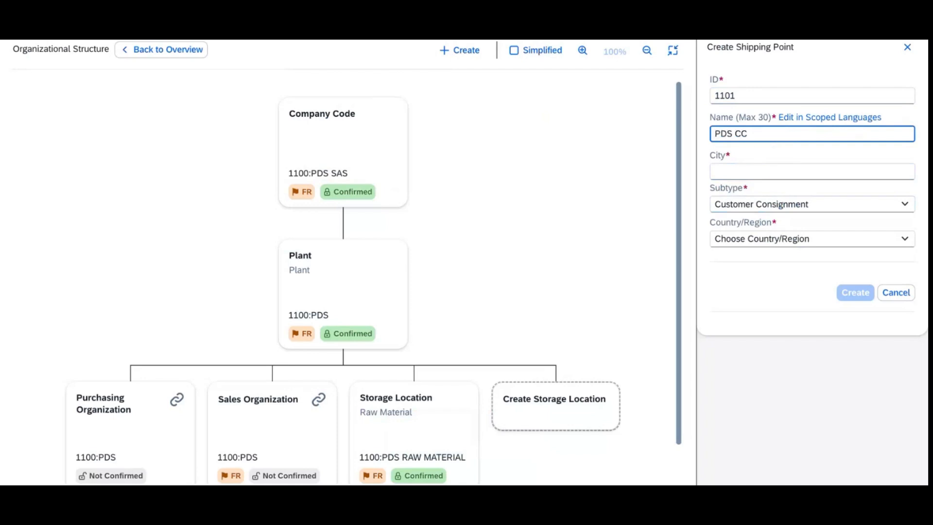
left_click(715, 171)
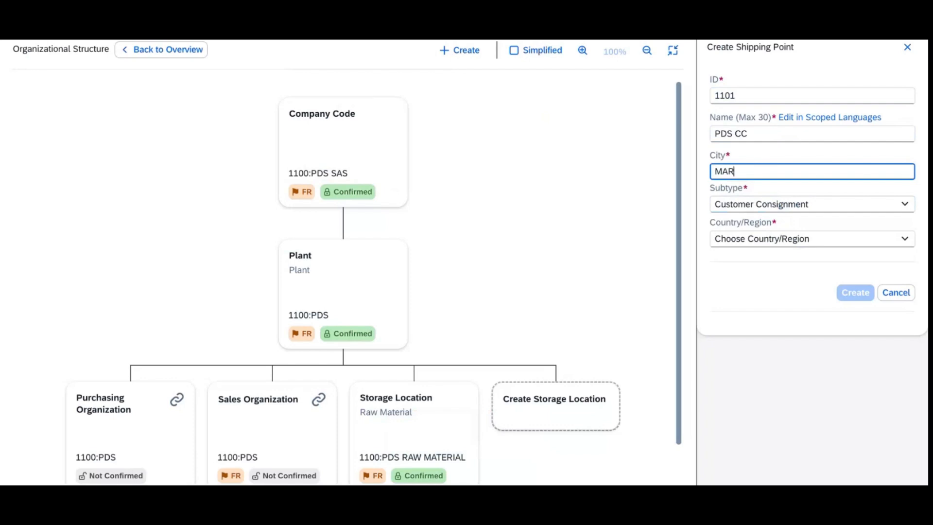
left_click(807, 239)
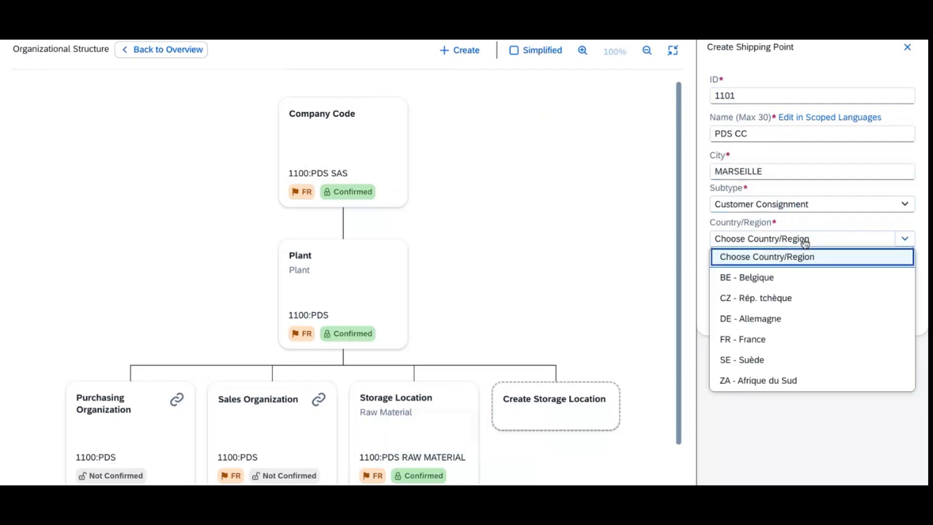
left_click(784, 350)
left_click(856, 292)
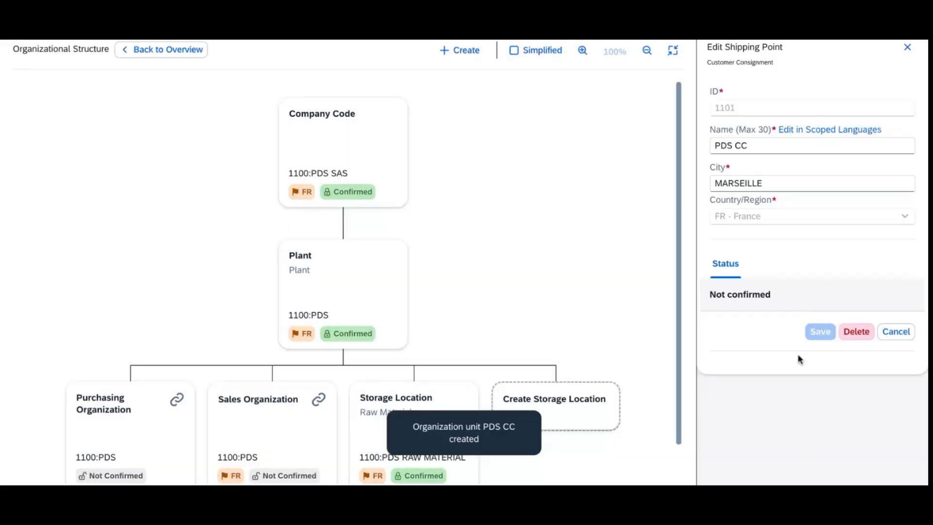
left_click(459, 55)
Step: Create shipping point 1102 with subtype Return, named PDS Return, in Marseille, FR - France
left_click(360, 74)
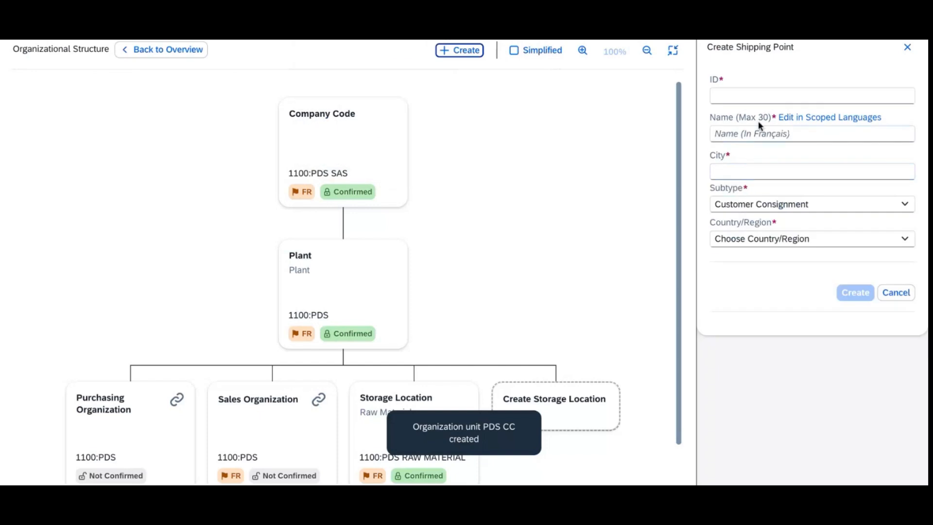
left_click(726, 96)
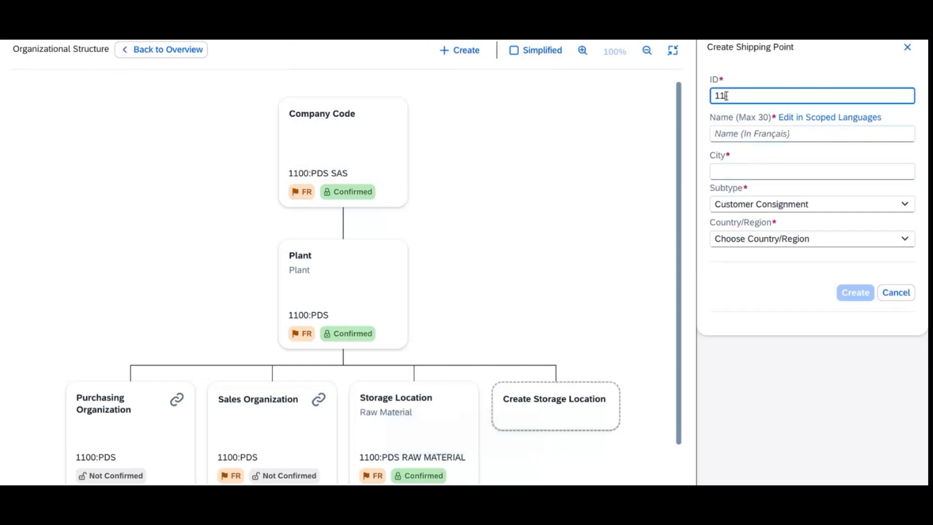
left_click(768, 139)
left_click(788, 204)
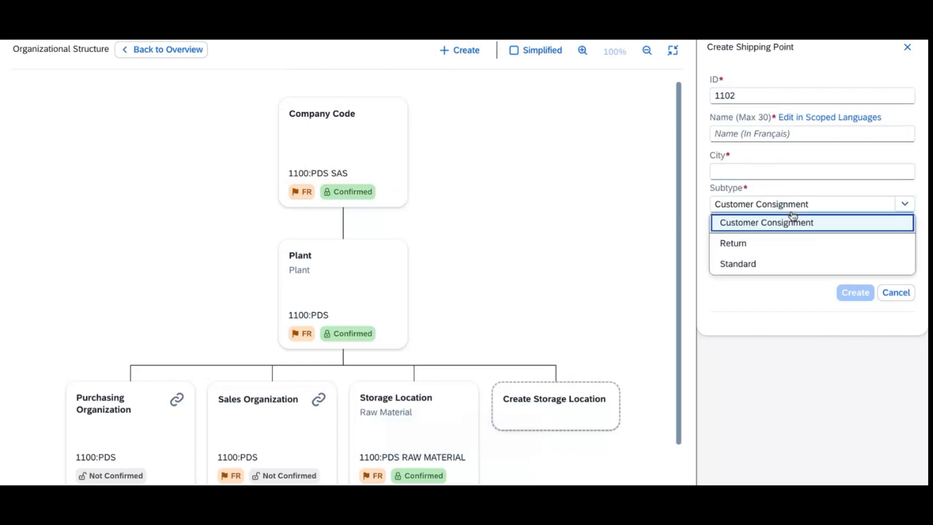
left_click(770, 239)
left_click(745, 171)
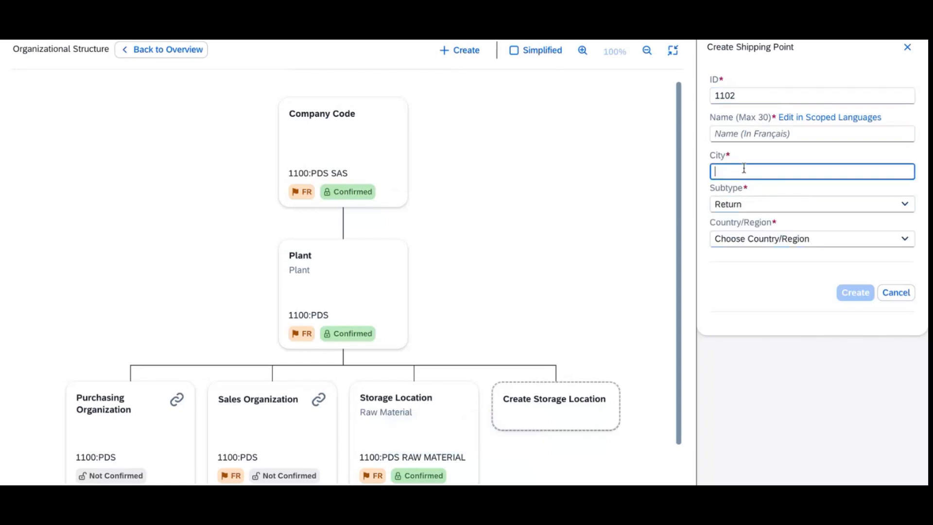
left_click(745, 136)
type("PDS Return")
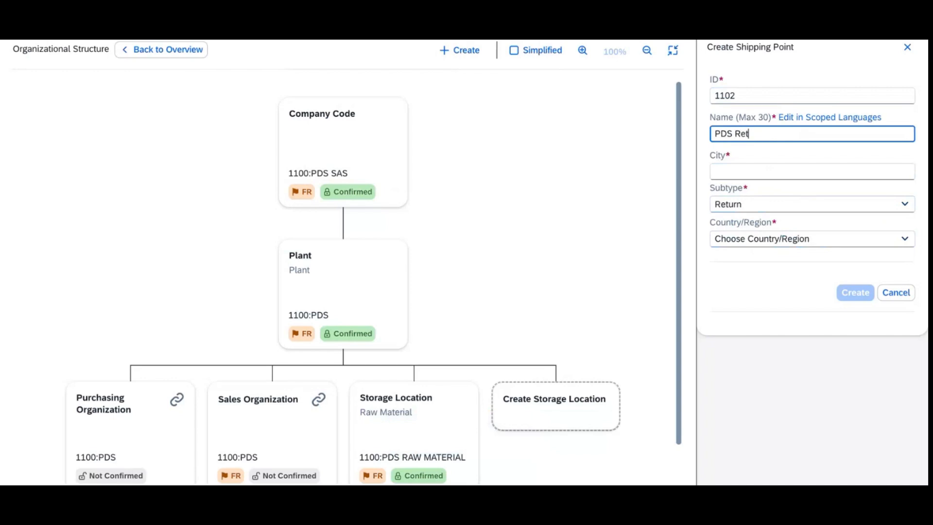
left_click(753, 168)
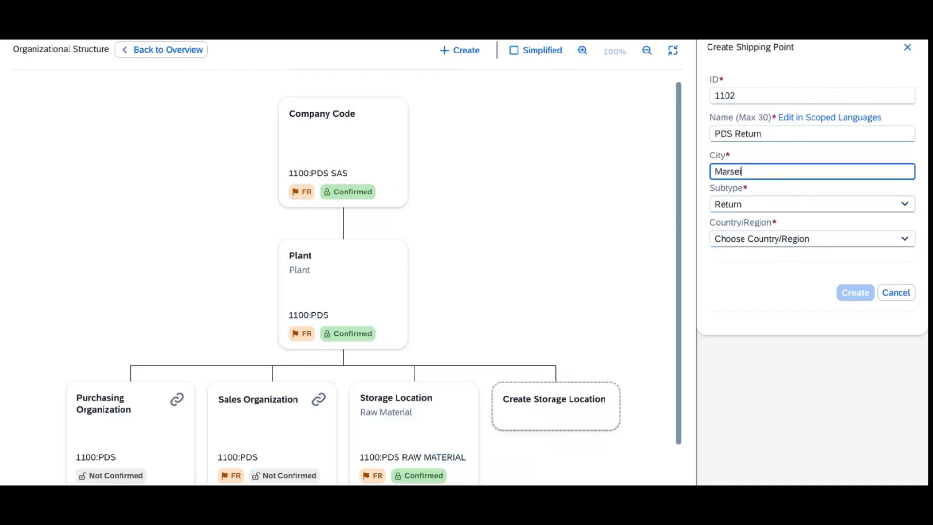
left_click(802, 243)
left_click(768, 340)
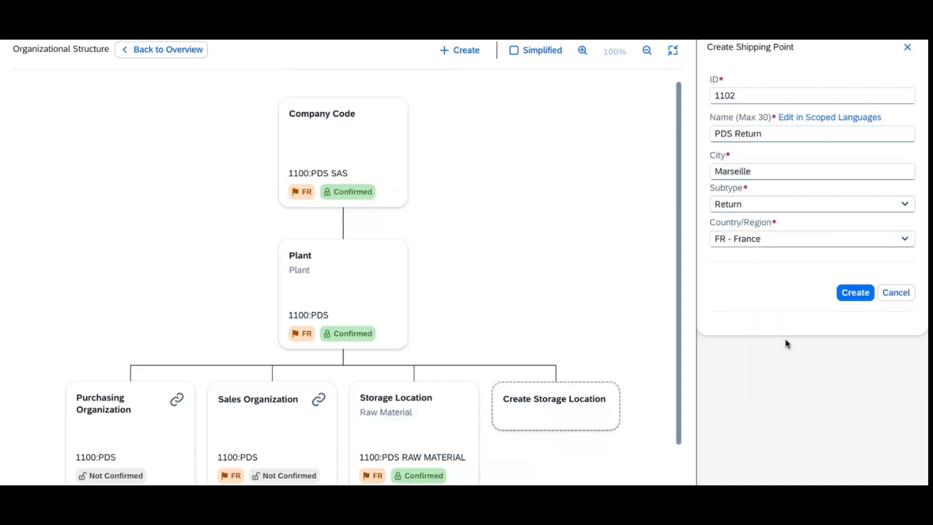
left_click(855, 294)
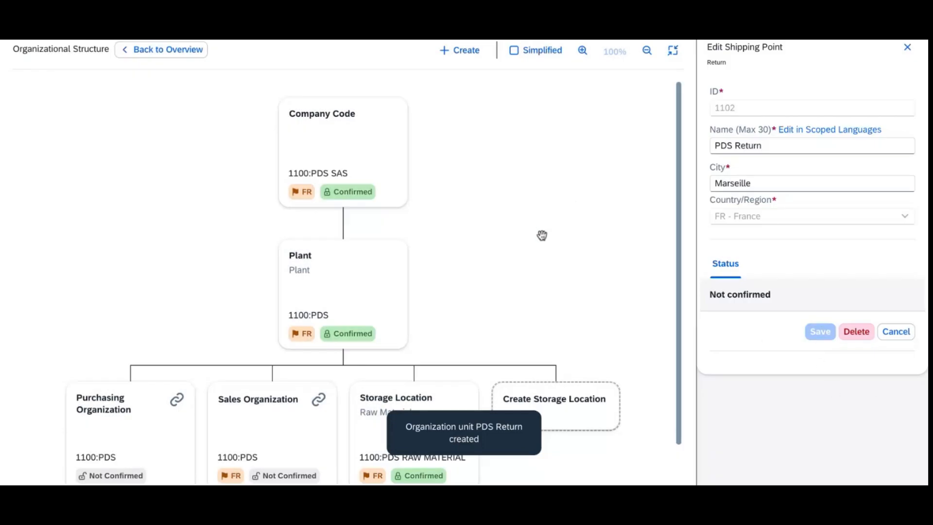
Step: Assign plant 1100 to customer consignment shipping point 1101: PDS CC and save
left_click(360, 296)
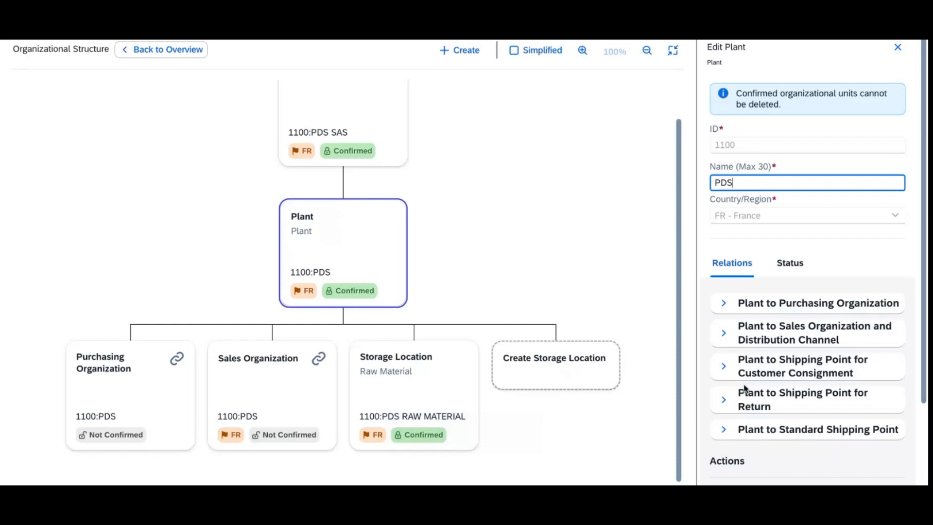
left_click(724, 367)
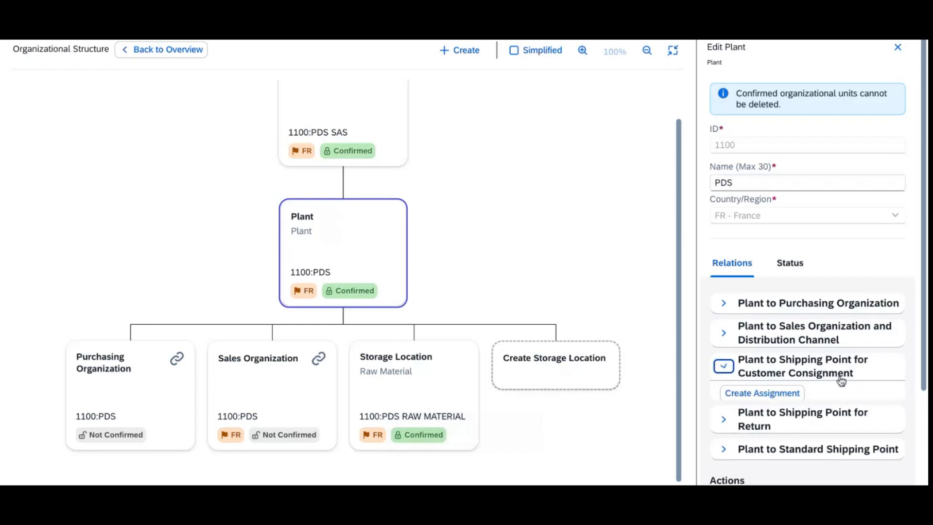
left_click(777, 397)
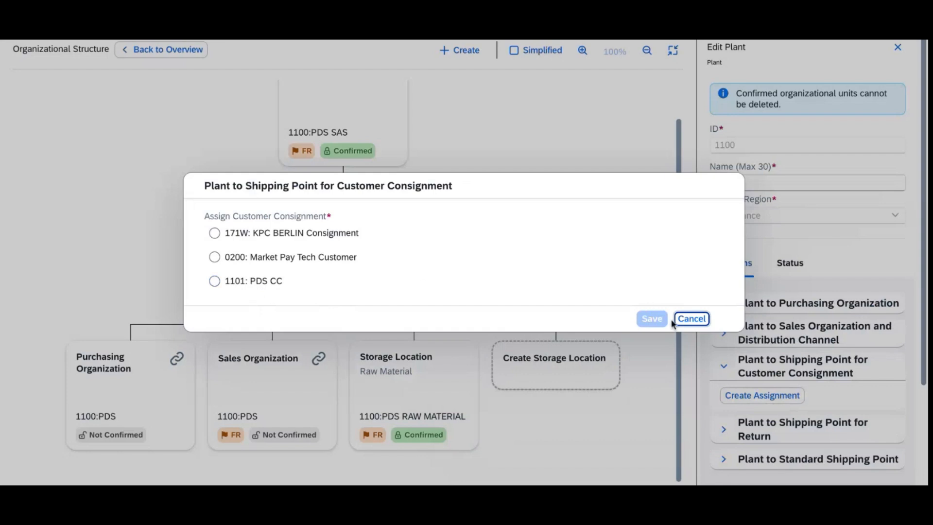
left_click(691, 319)
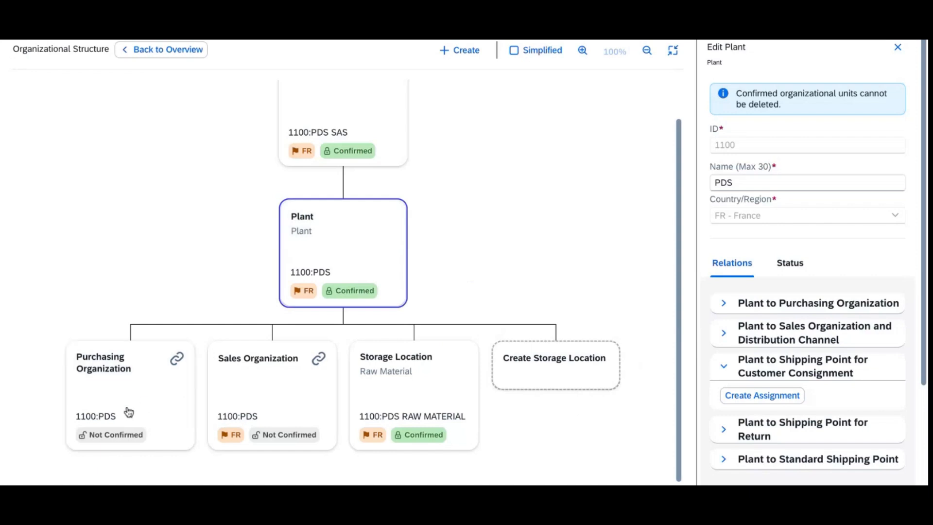
left_click(316, 236)
left_click(765, 394)
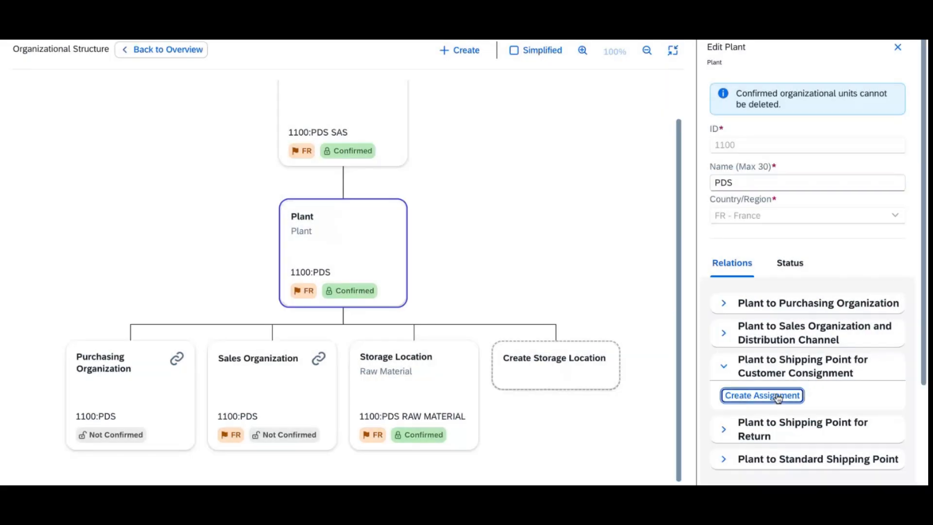
left_click(216, 281)
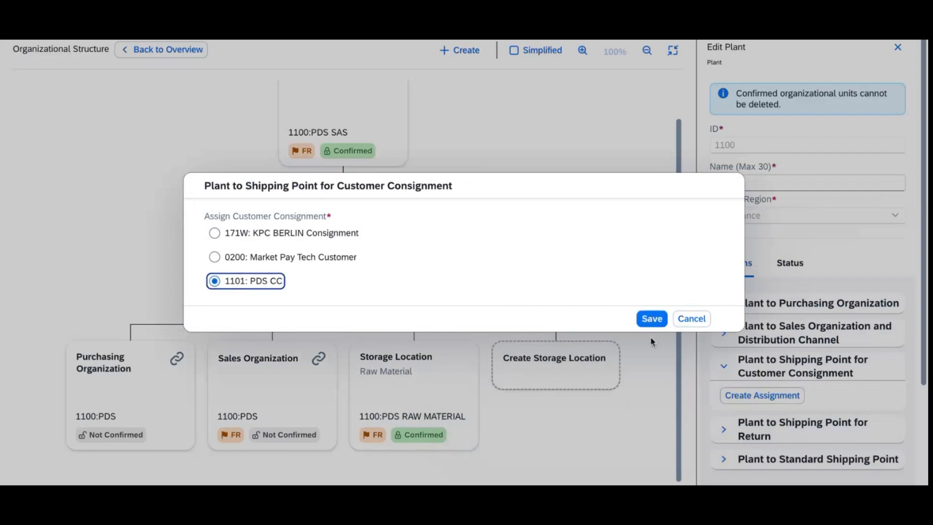
left_click(652, 319)
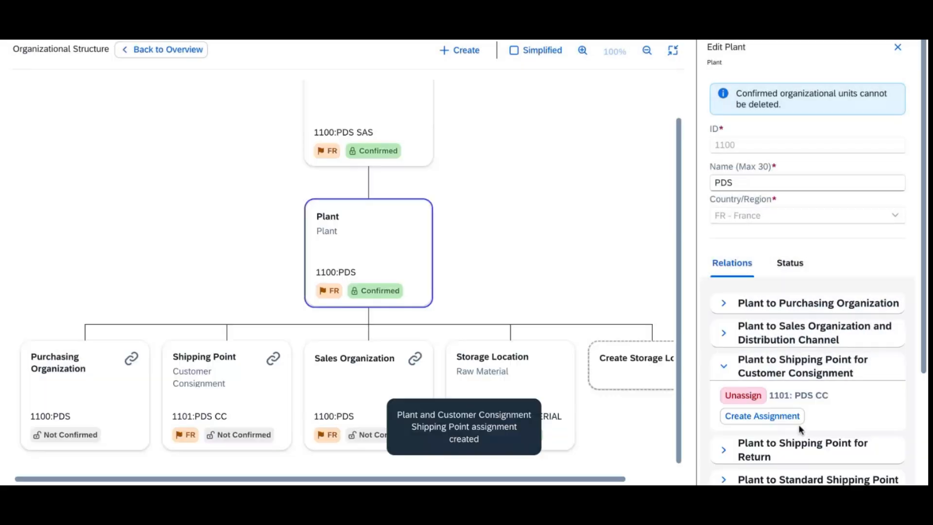
Step: Assign the plant to return shipping point 1102: PDS Return and save
left_click(724, 450)
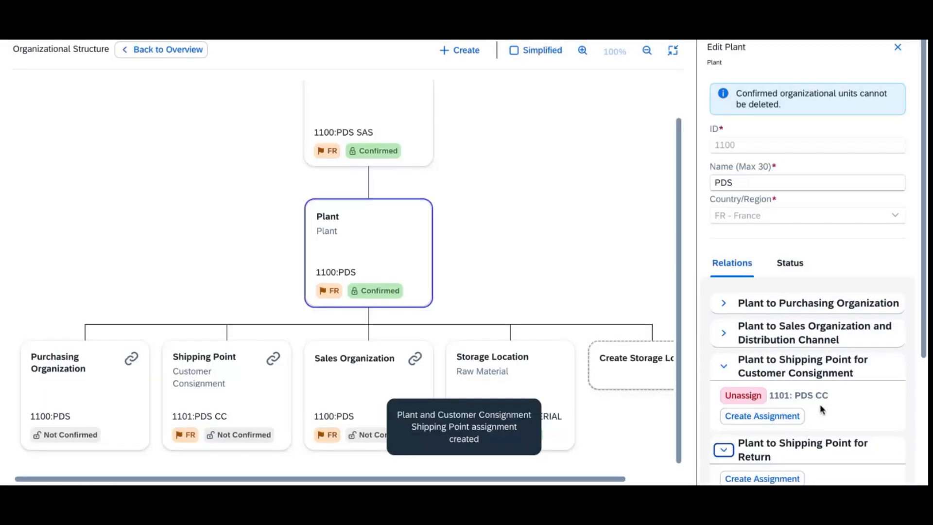
left_click(784, 476)
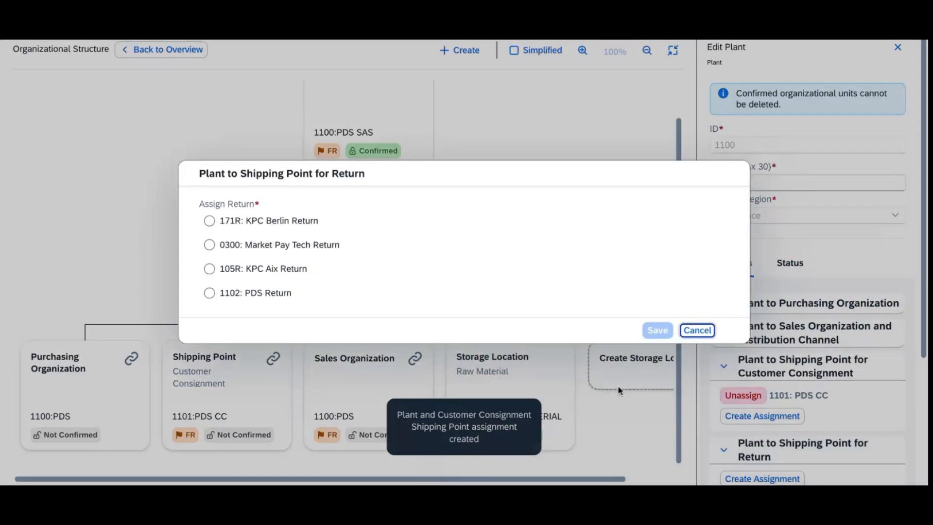
left_click(209, 292)
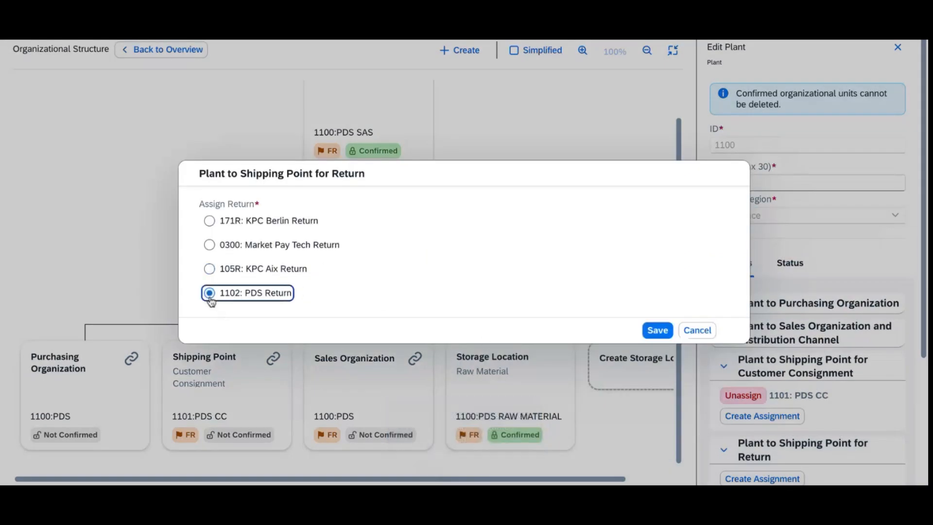
left_click(650, 335)
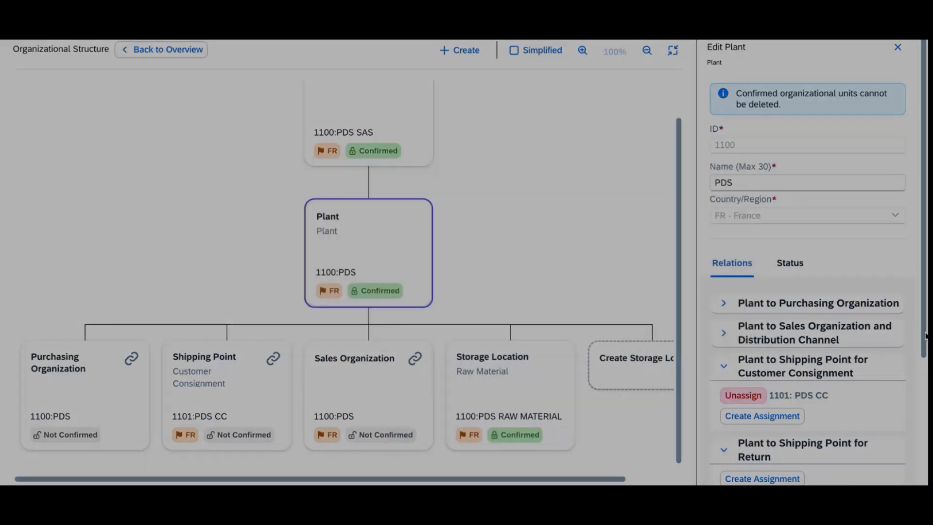
left_click_drag(926, 334, 926, 443)
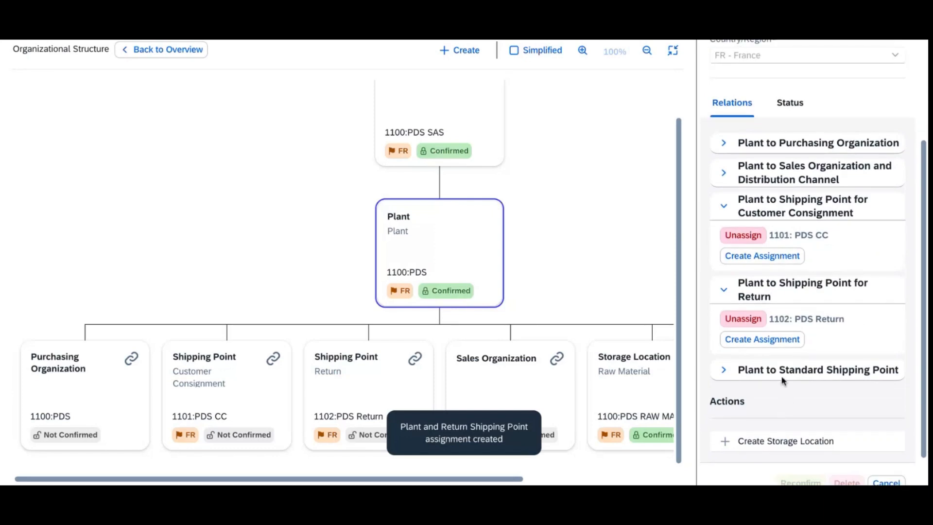
Step: Link plant 1100 to standard shipping point 1100: PDS STD, save, and exit full-screen view
left_click(784, 372)
left_click(768, 400)
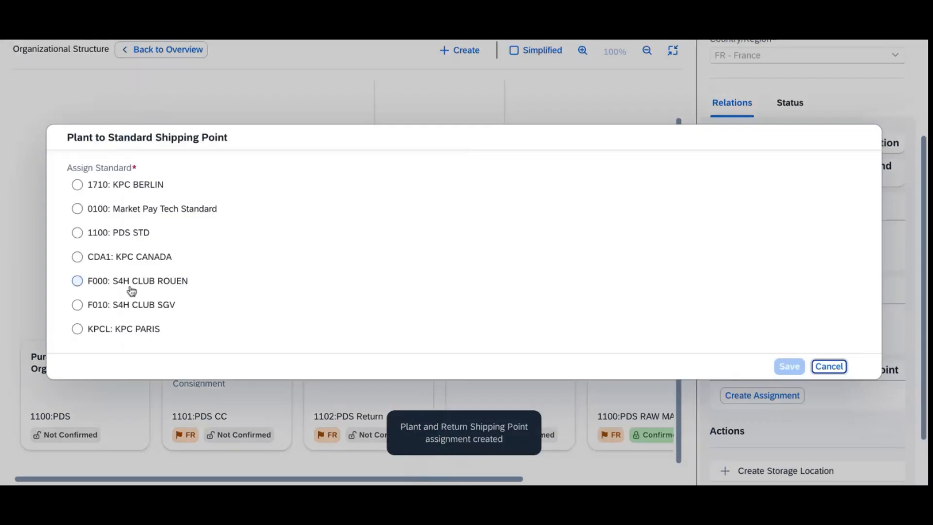
left_click(78, 234)
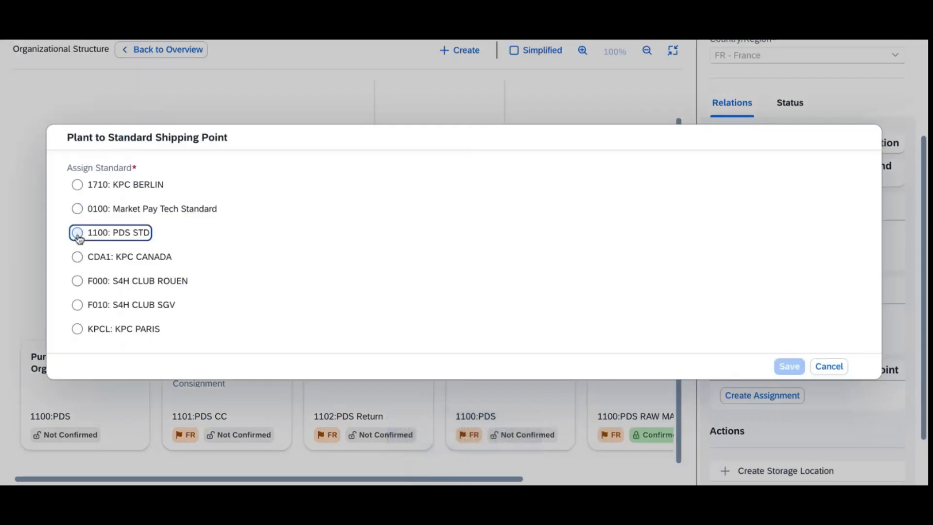
left_click(788, 366)
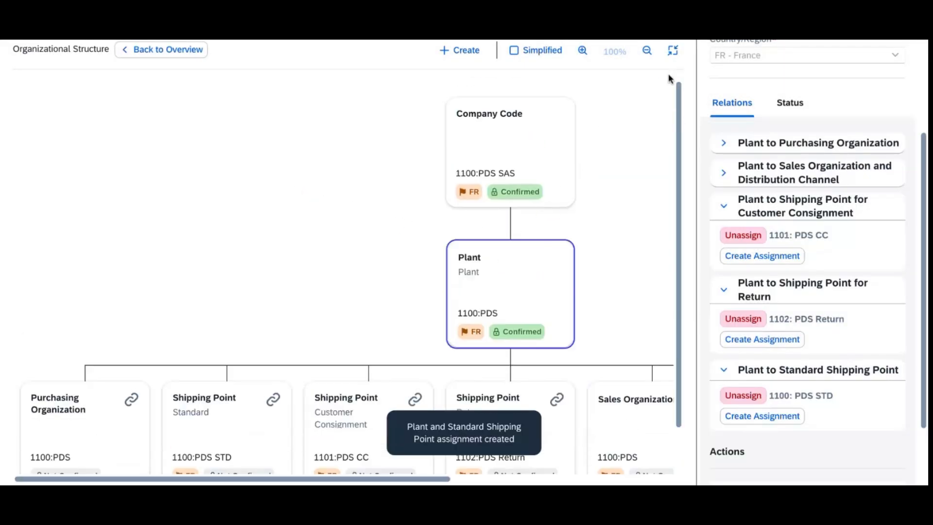
left_click(674, 53)
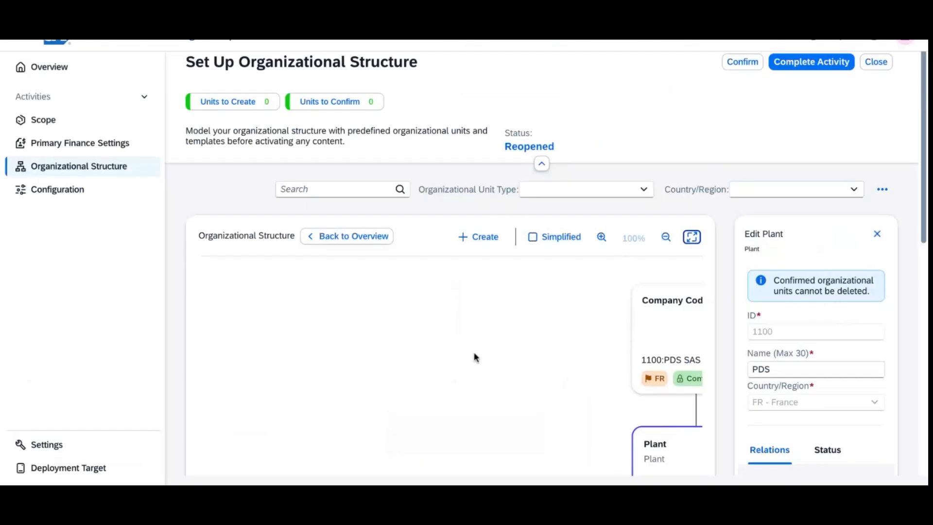
Step: Switch the organizational structure display from chart to table view
scroll(476, 358, "down", 5)
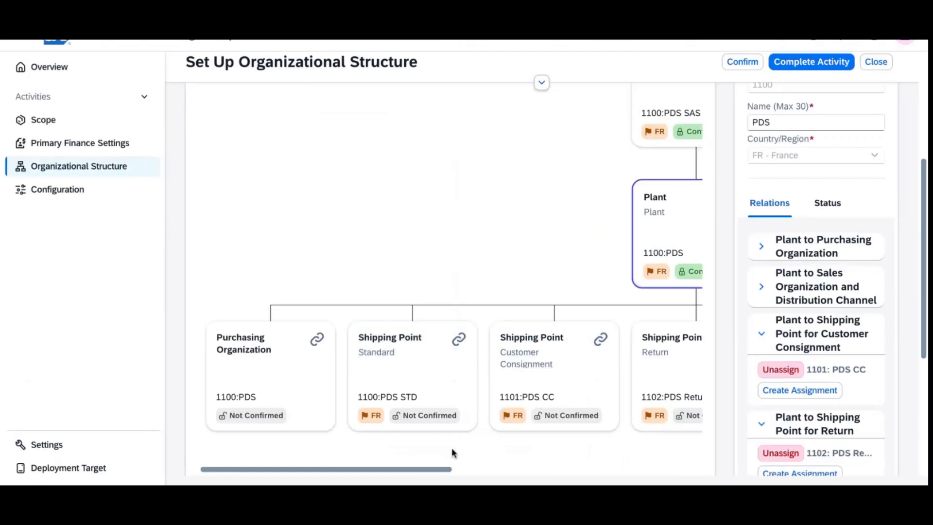
left_click_drag(396, 474, 653, 477)
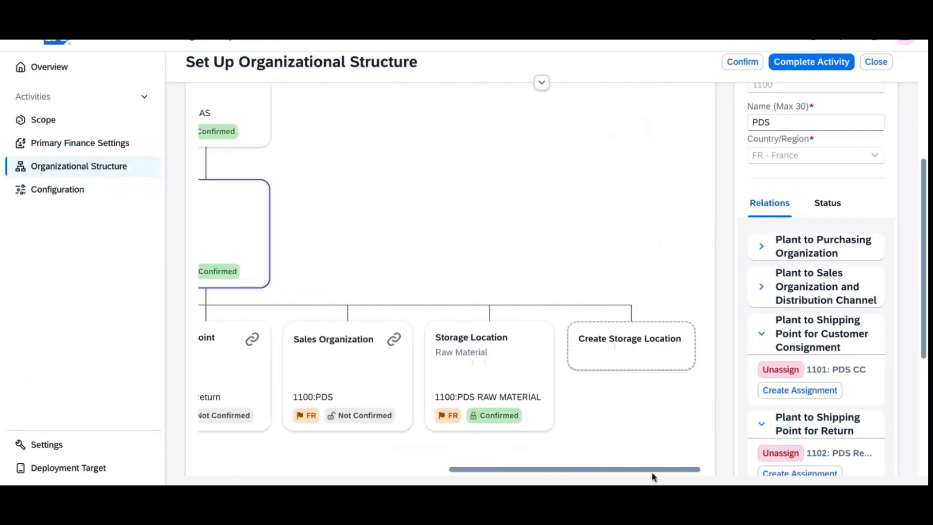
scroll(571, 189, "down", 4)
scroll(571, 190, "up", 8)
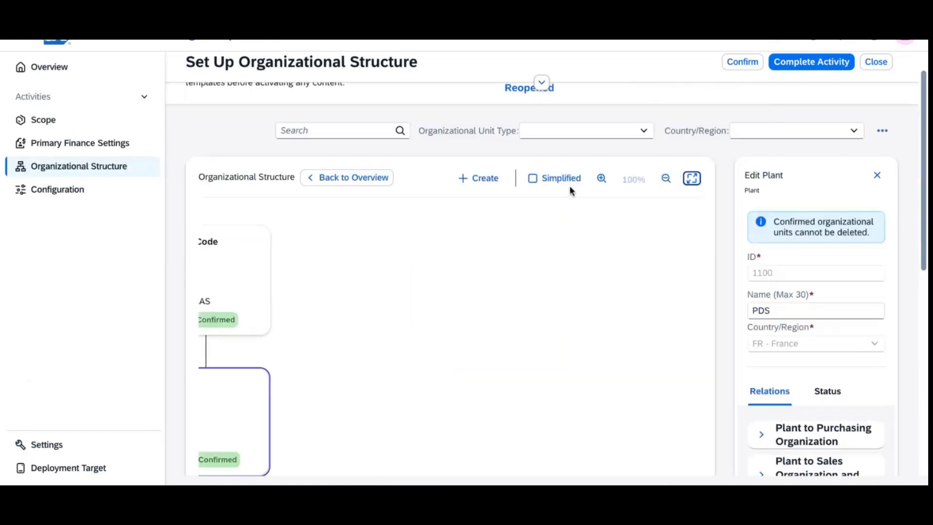
left_click(883, 146)
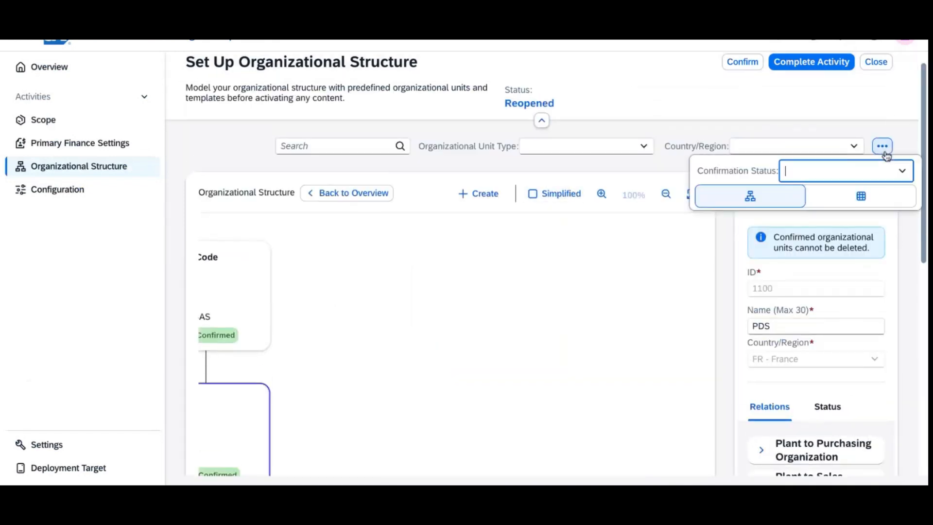
left_click(852, 200)
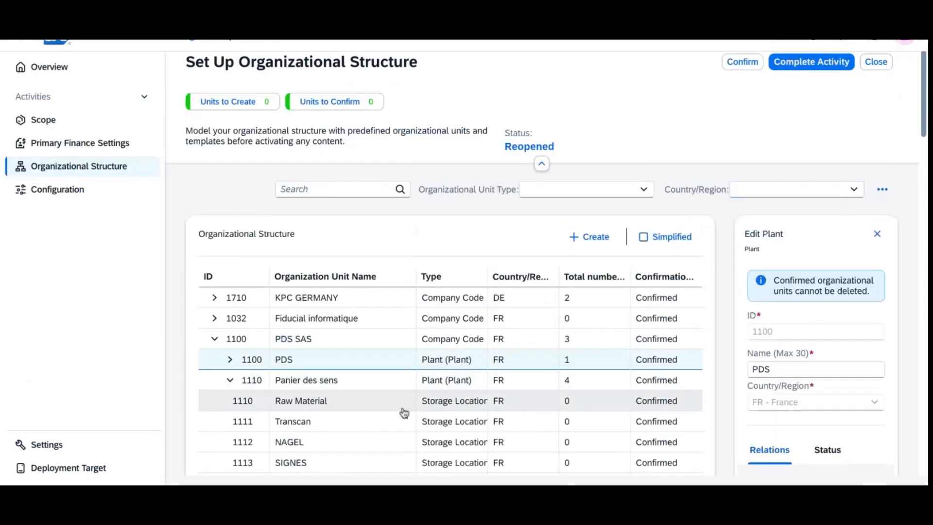
Step: Open plant 1110 Panier des sens under 1100 PDS and expand its purchasing, sales and consignment relations
left_click(230, 360)
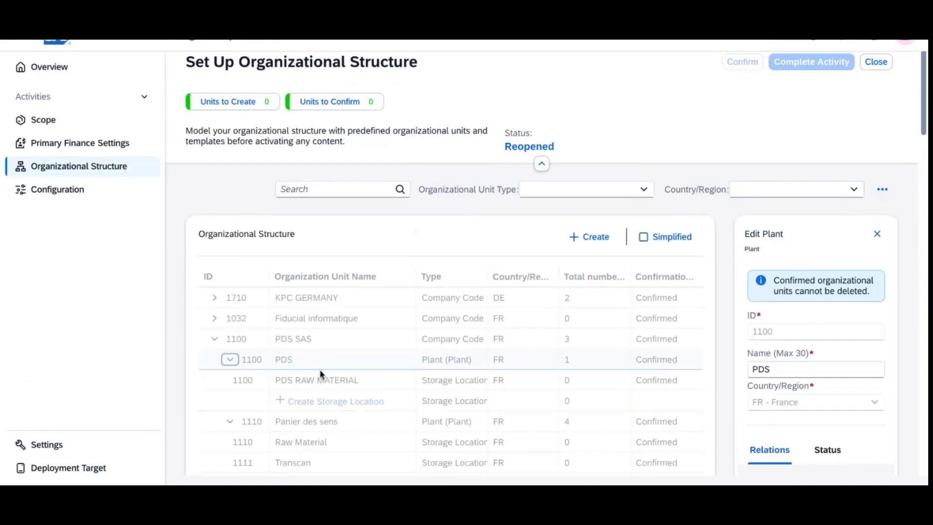
scroll(346, 351, "down", 2)
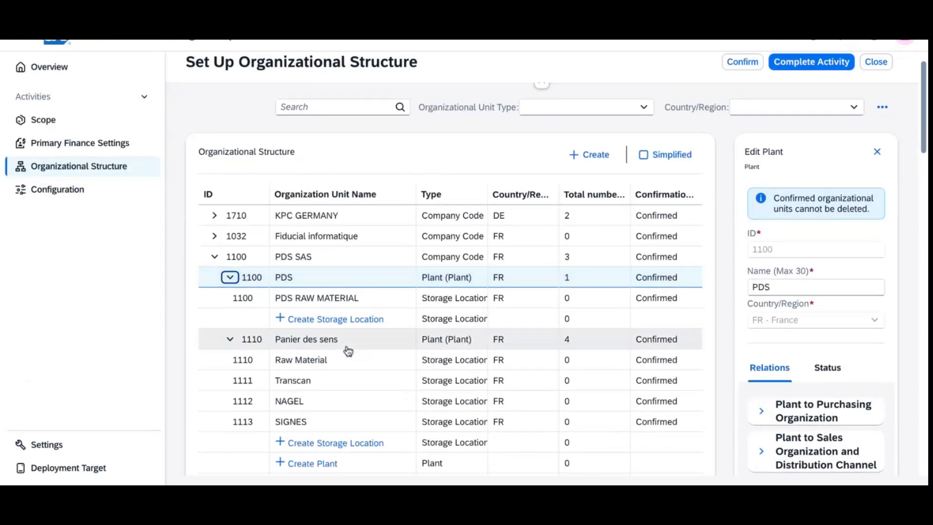
left_click(319, 346)
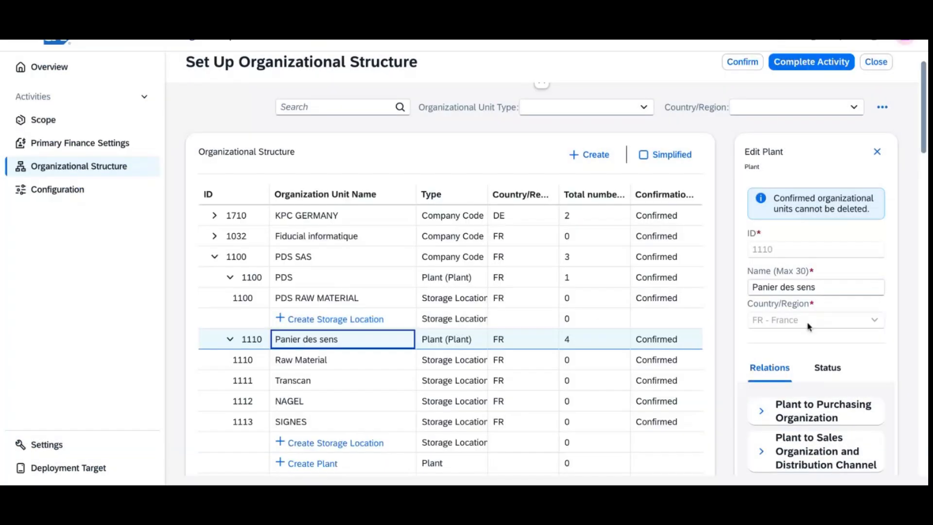
scroll(842, 344, "down", 2)
left_click(761, 317)
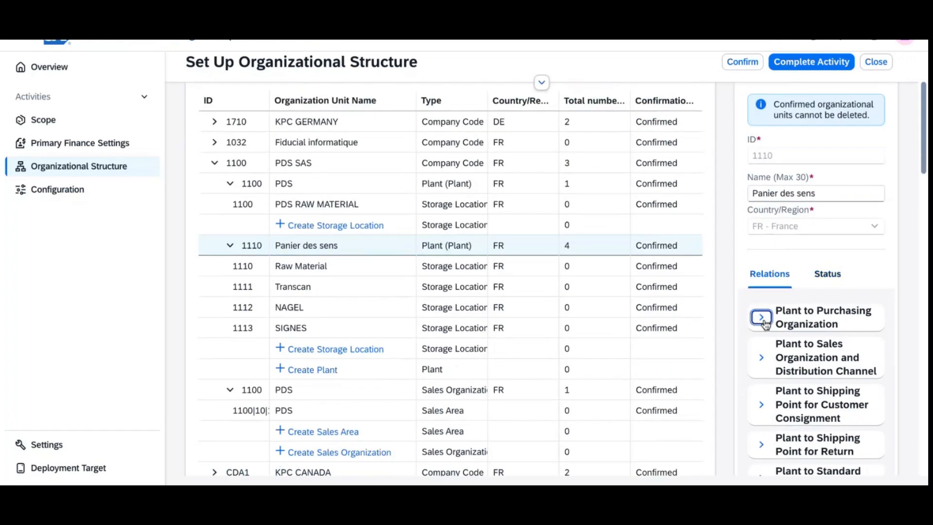
scroll(850, 340, "down", 5)
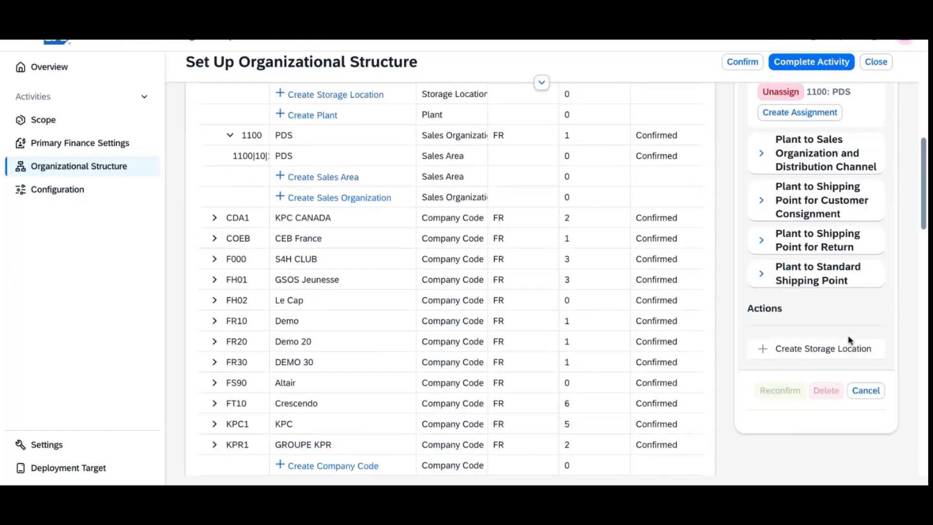
left_click(761, 152)
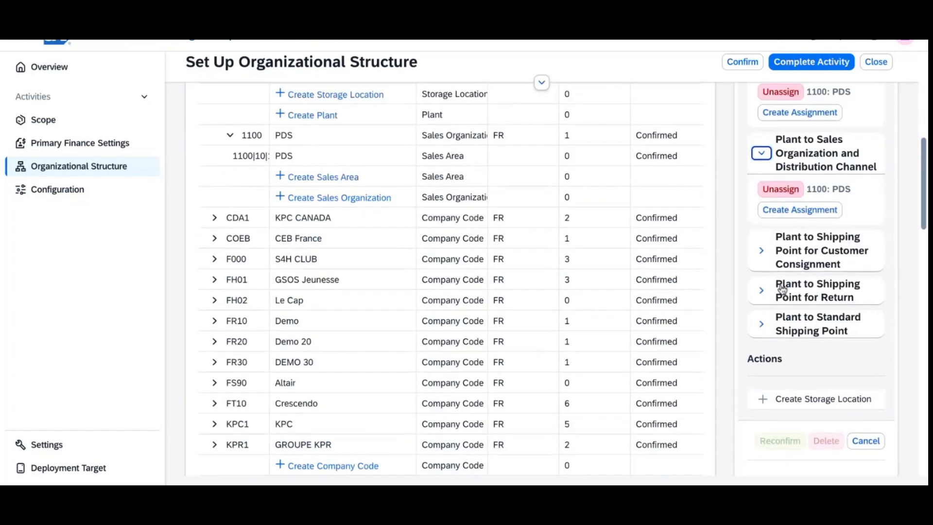
left_click(762, 251)
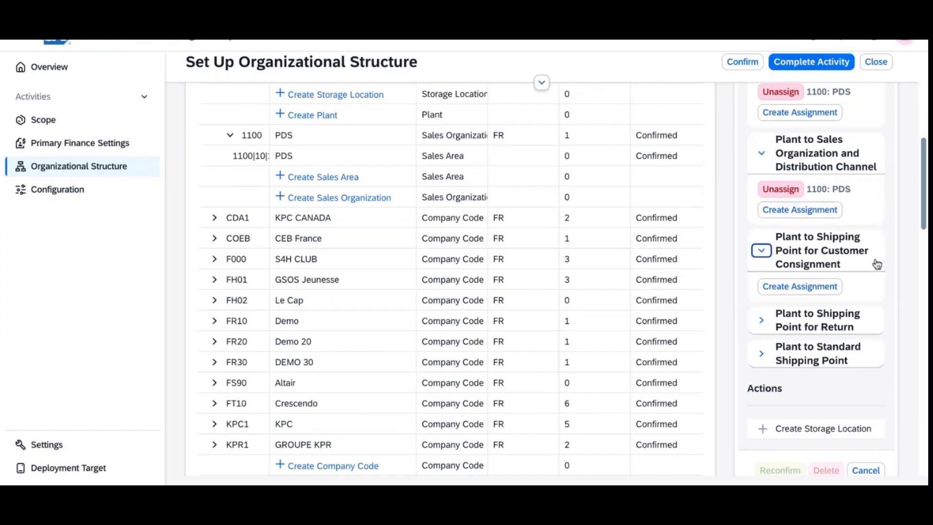
Step: Assign plant 1110 to consignment shipping point 1101: PDS CC and return shipping point 1102: PDS Return
left_click(832, 291)
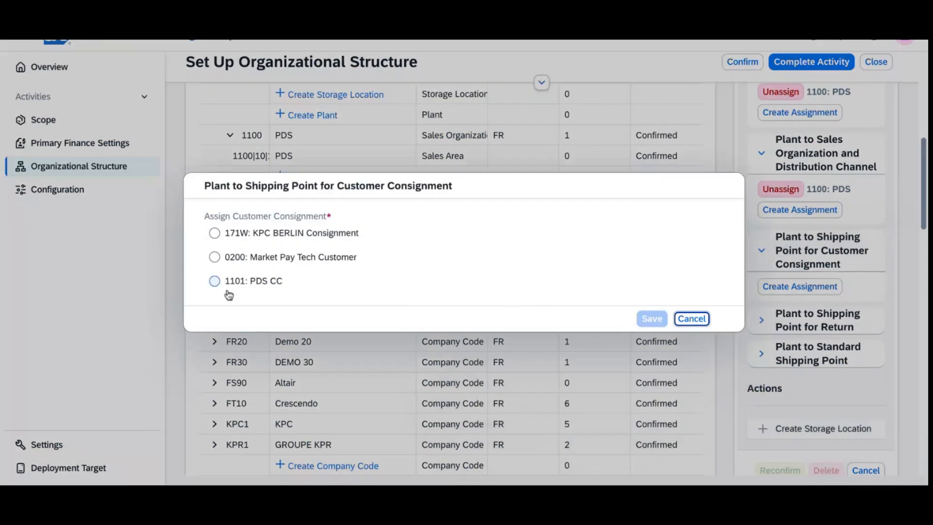
left_click(215, 281)
left_click(652, 318)
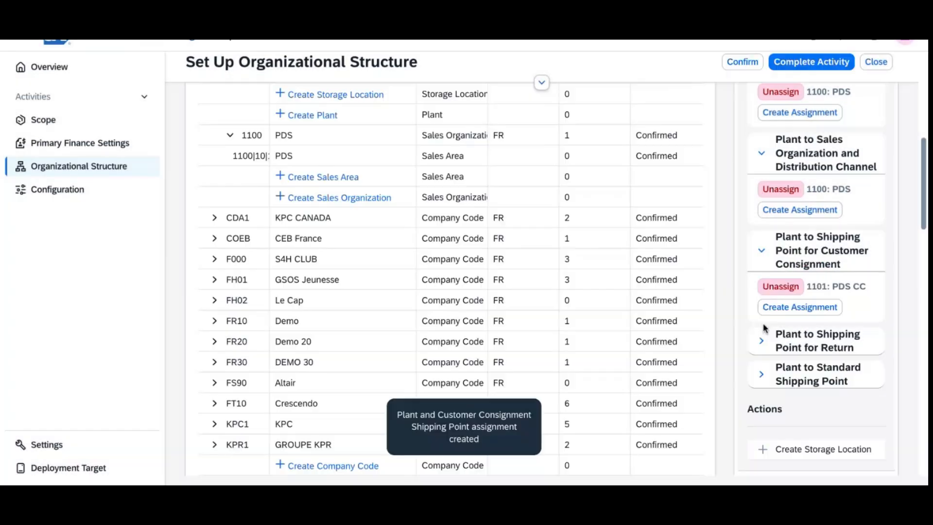
left_click(762, 341)
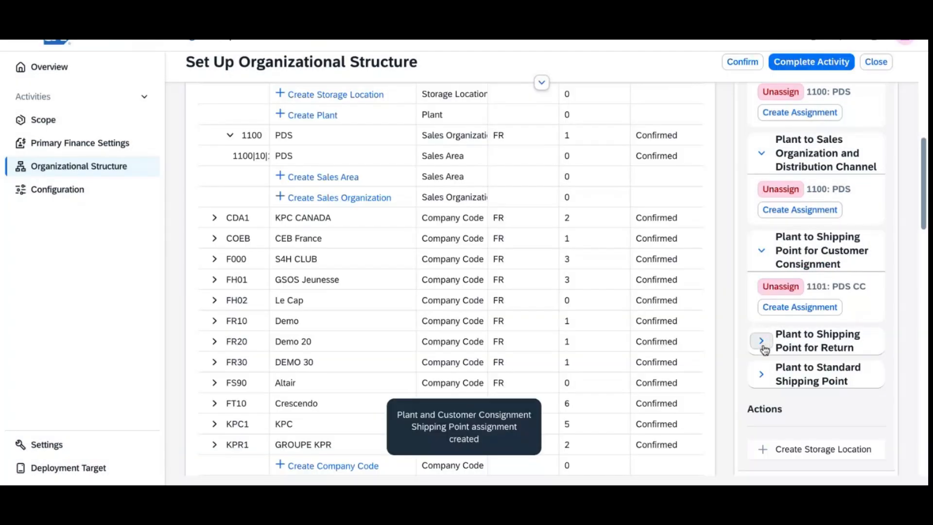
left_click(793, 370)
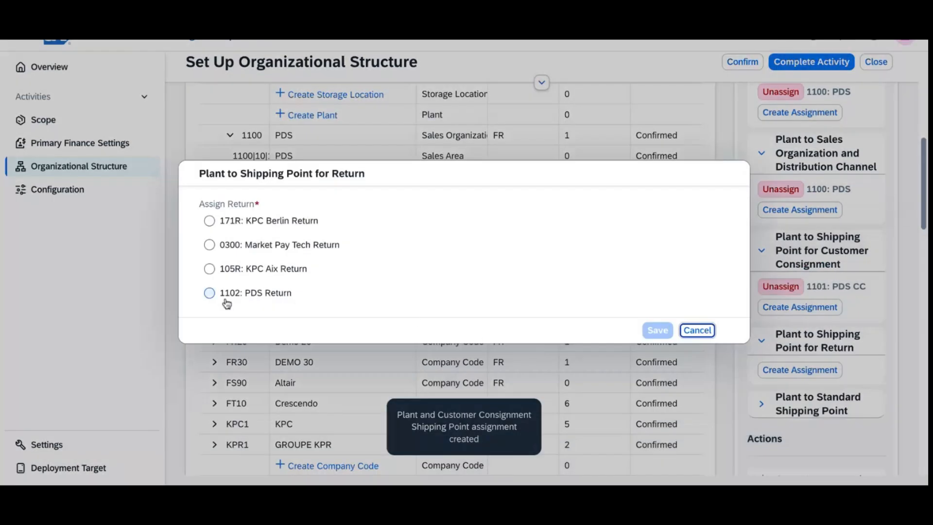
left_click(217, 298)
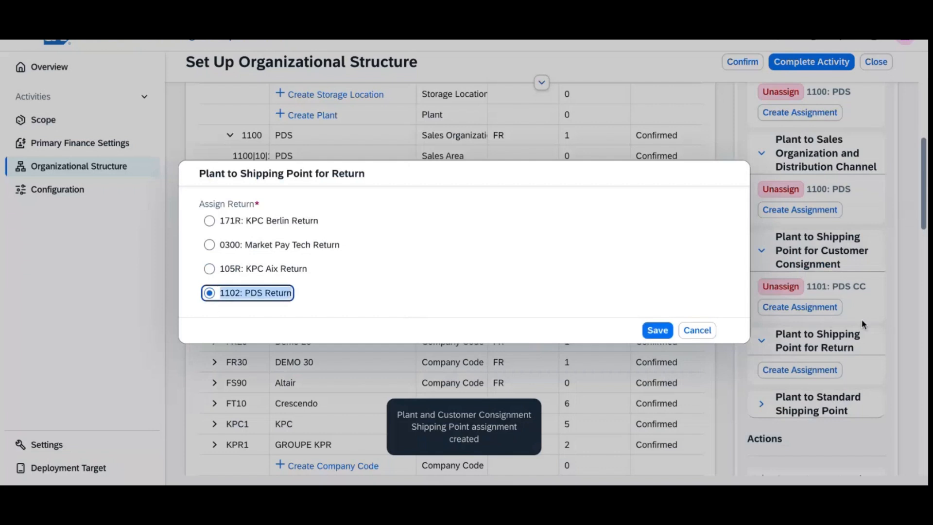
left_click(662, 330)
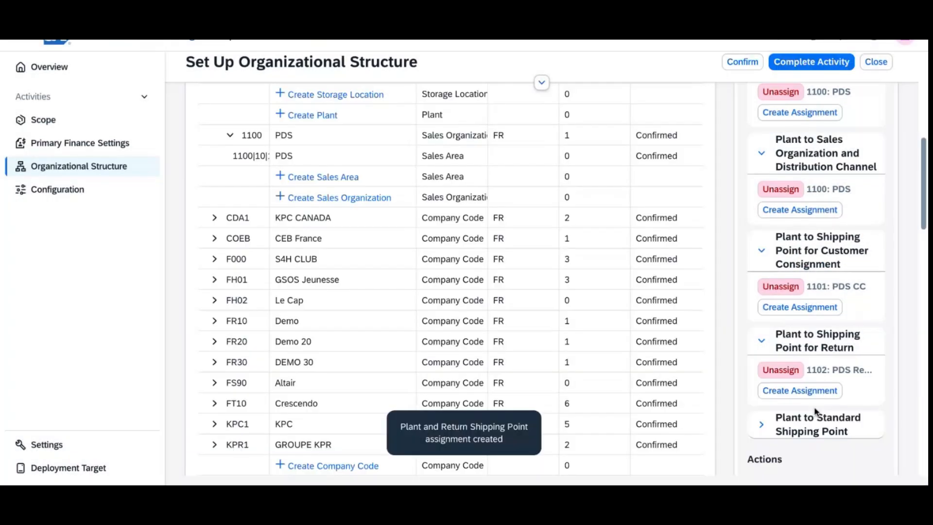
Step: Assign standard shipping point 1100: PDS STD to the plant and save
left_click(761, 425)
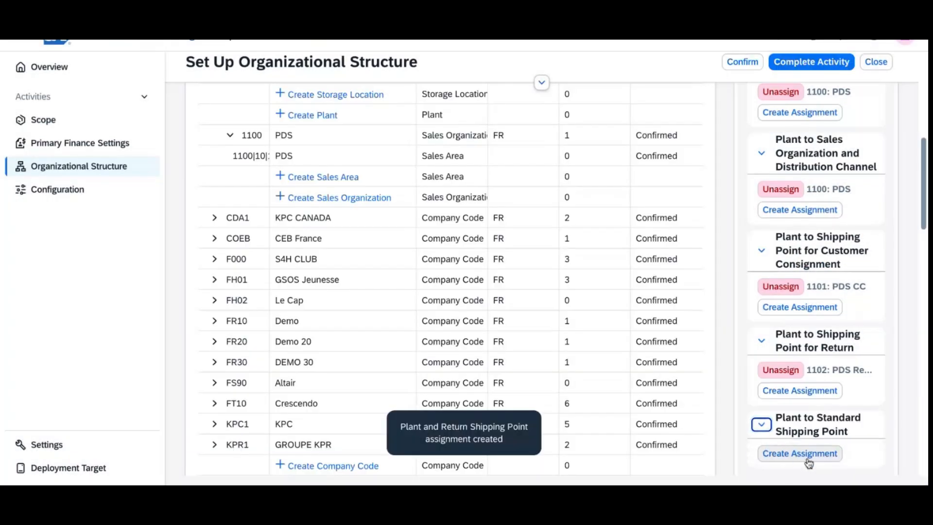
left_click(806, 462)
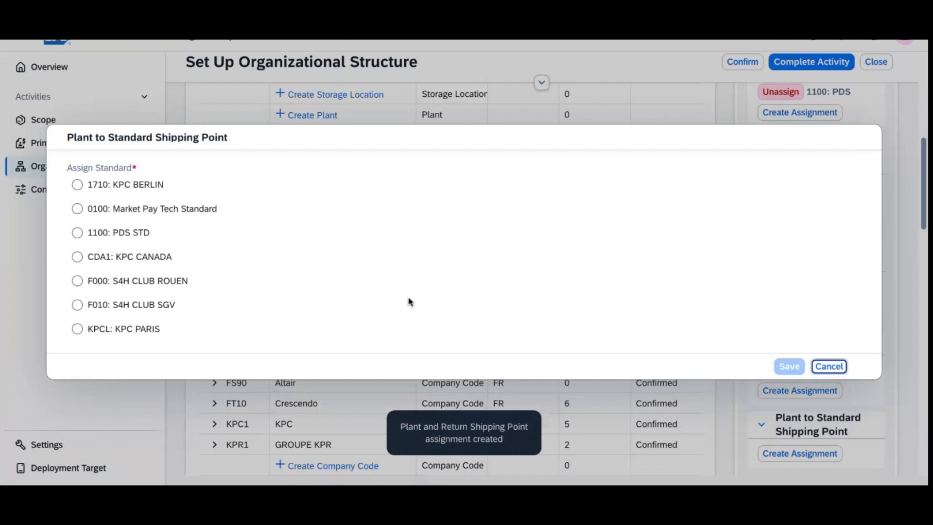
left_click(117, 233)
left_click(788, 367)
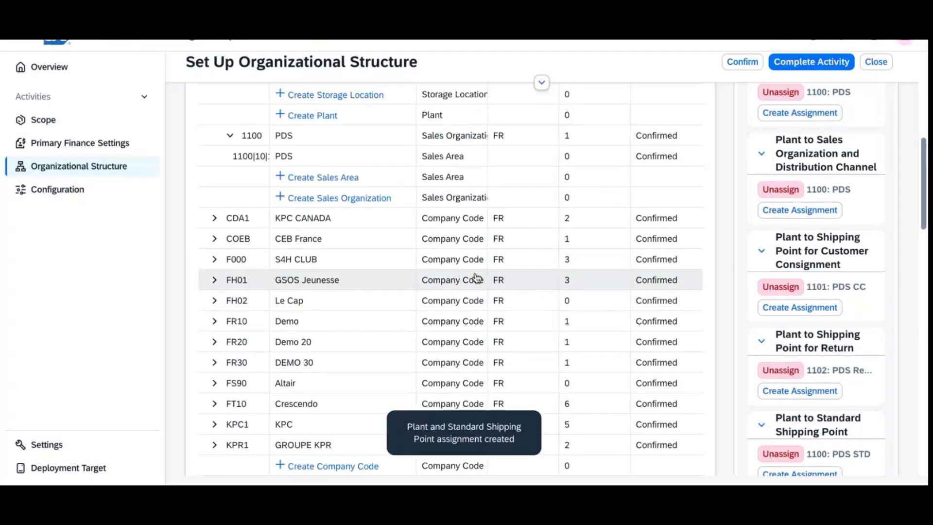
Step: Reopen plant 1100 PDS and review its sales organization and consignment shipping point links
scroll(365, 221, "up", 3)
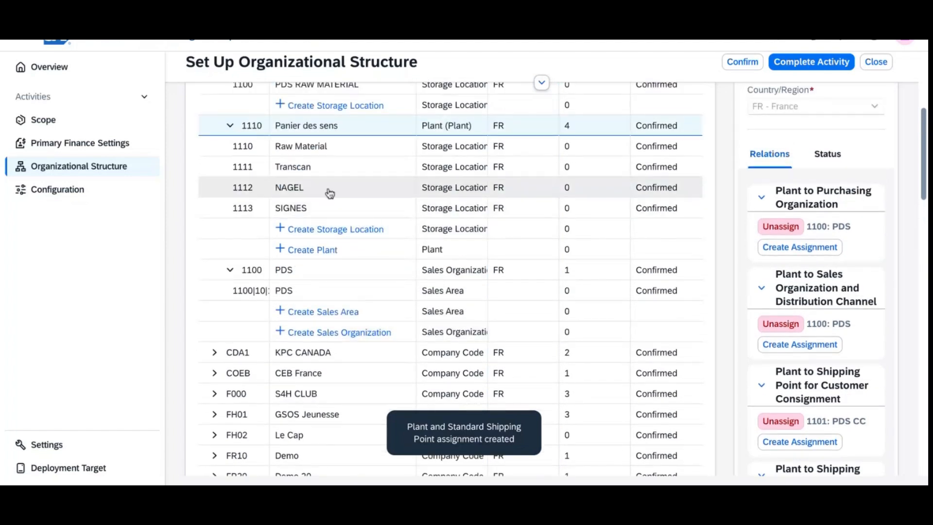
scroll(326, 196, "up", 2)
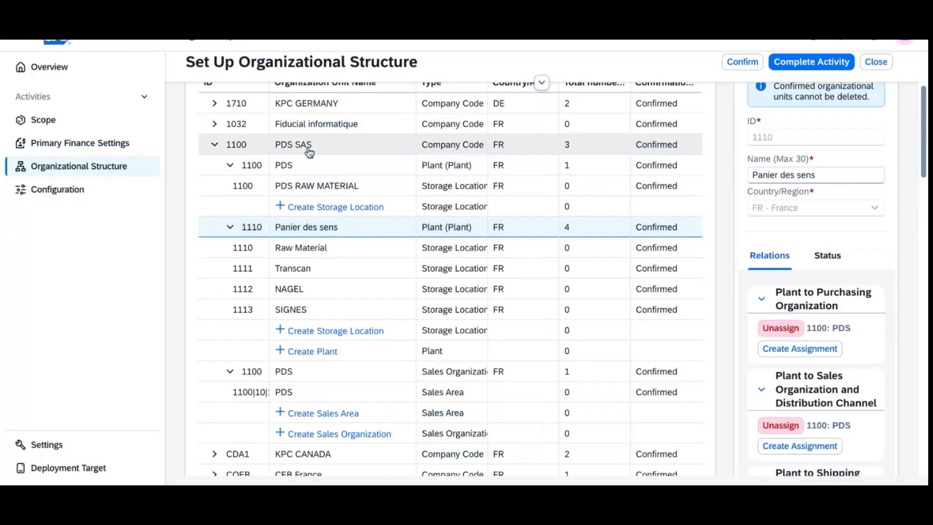
left_click(312, 165)
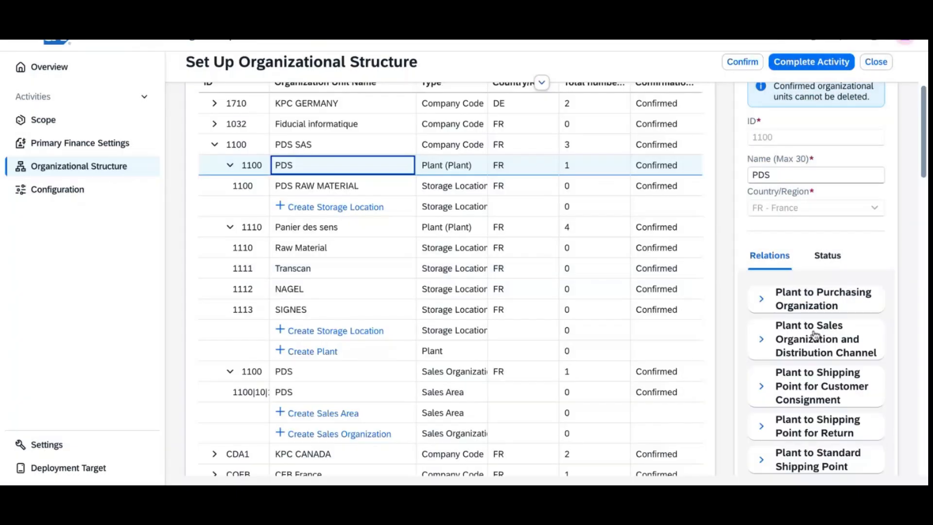
left_click(806, 354)
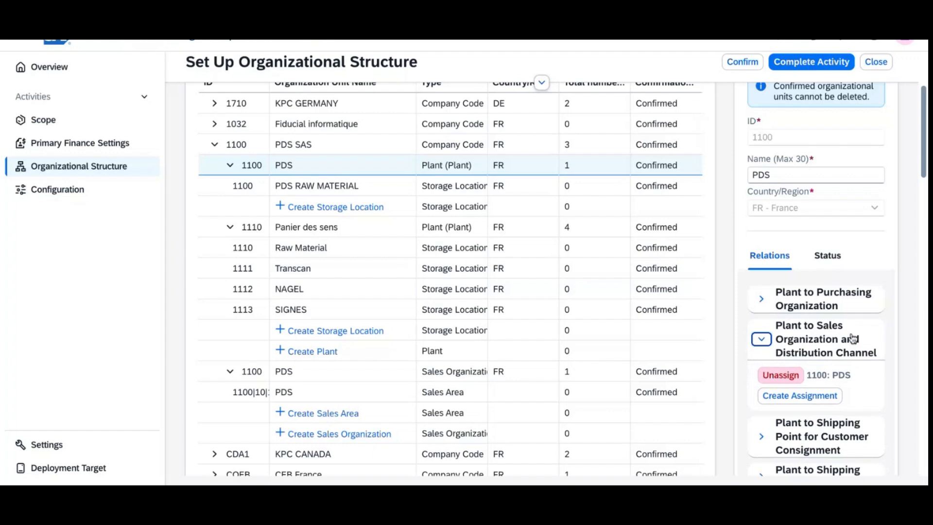
left_click(762, 437)
scroll(831, 396, "up", 4)
scroll(830, 397, "down", 5)
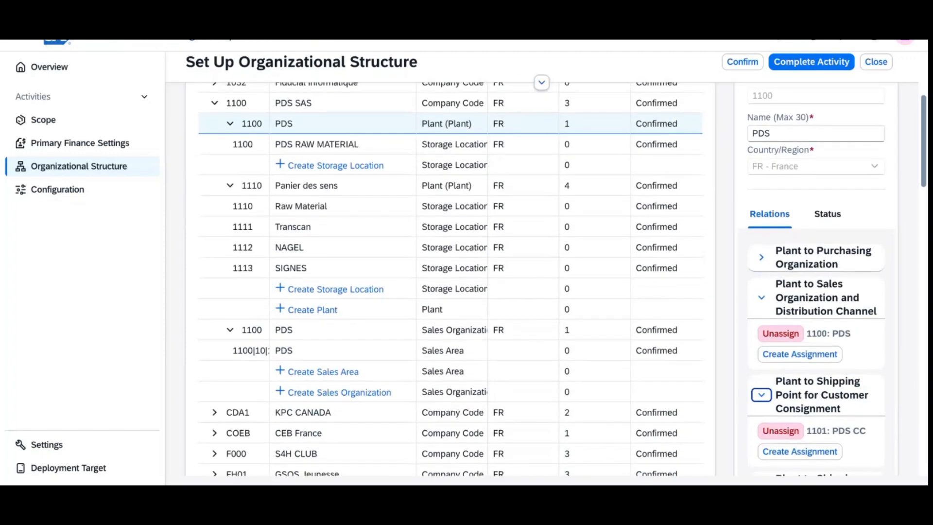
scroll(549, 279, "down", 5)
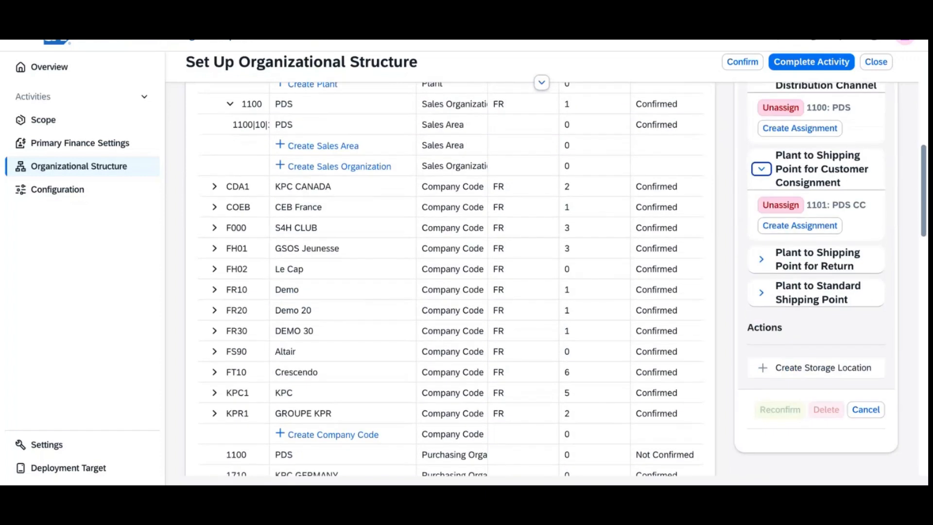
left_click(842, 366)
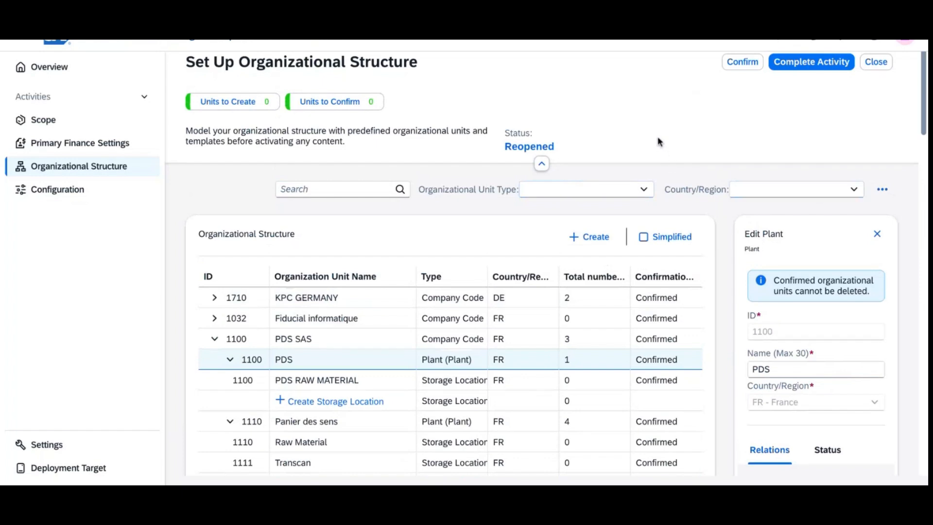
Step: Select all organizational units awaiting confirmation and confirm them
left_click(743, 63)
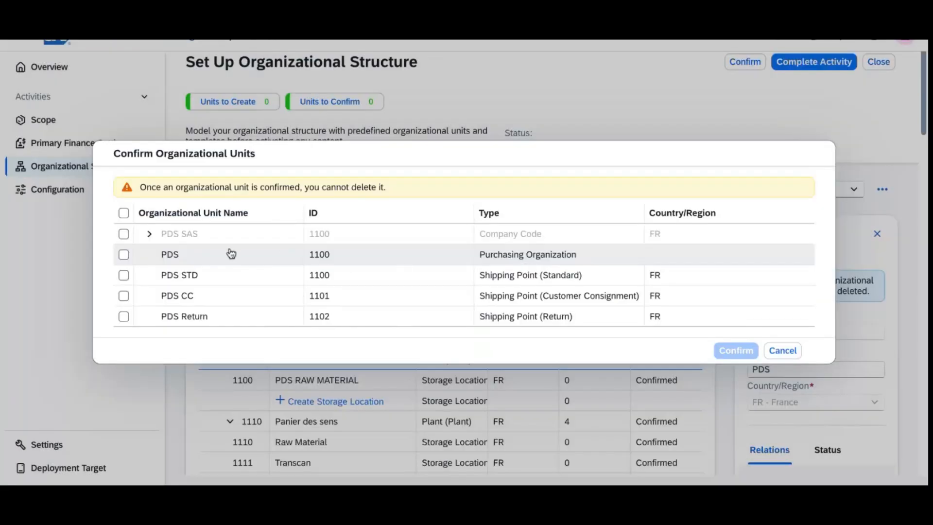
left_click(124, 214)
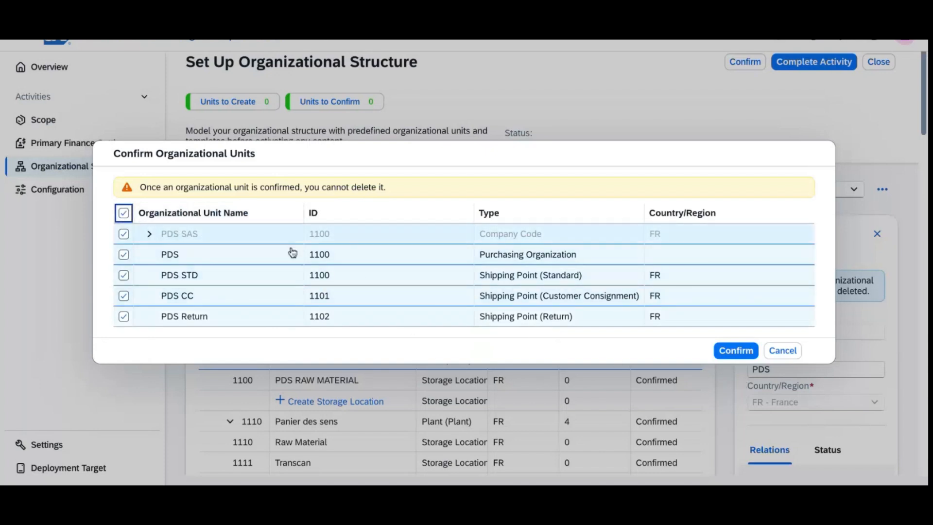
left_click(735, 351)
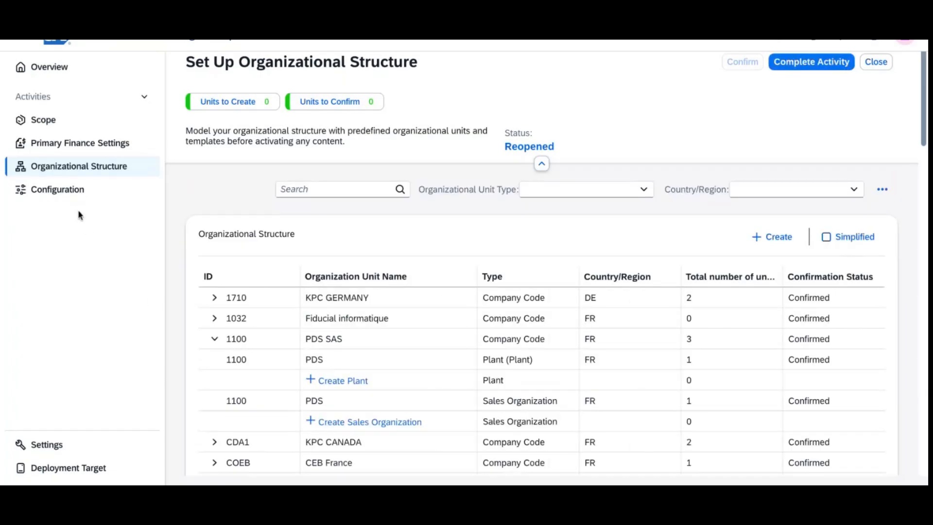
Step: Mark Set Up Organizational Structure complete from the Organizational Structure page, acknowledging the Legal Compliance notice
left_click(70, 192)
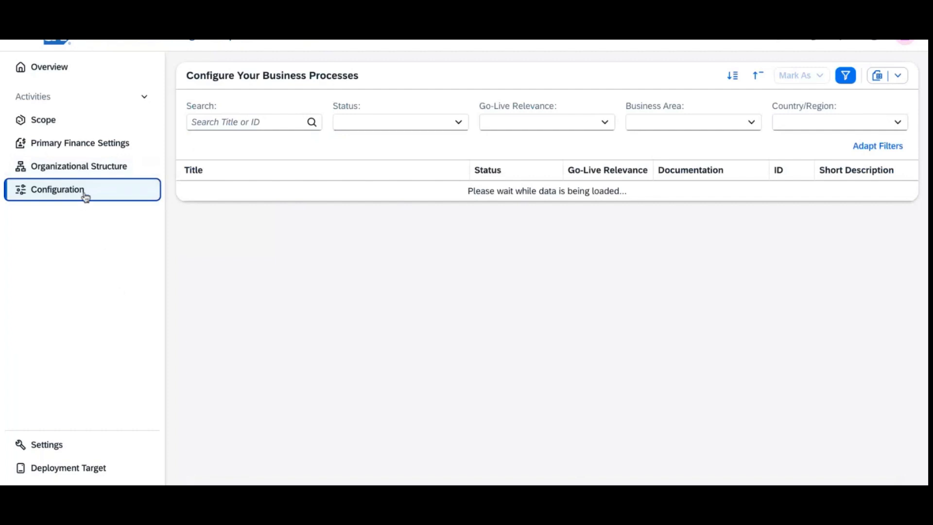
left_click(81, 171)
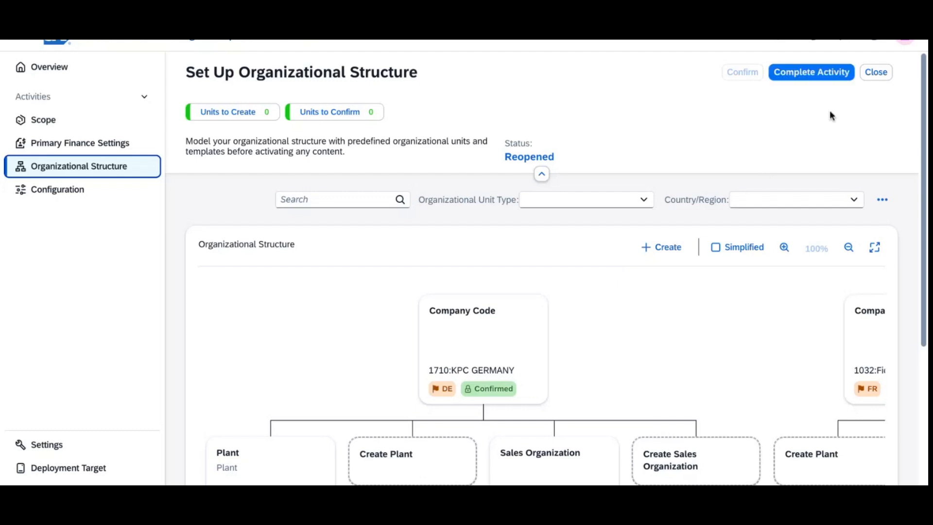
left_click(829, 73)
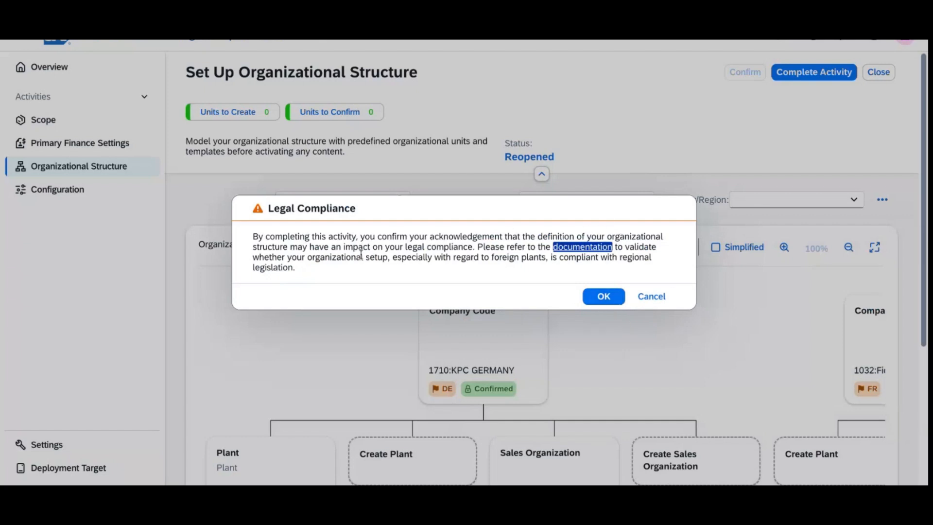
left_click(610, 297)
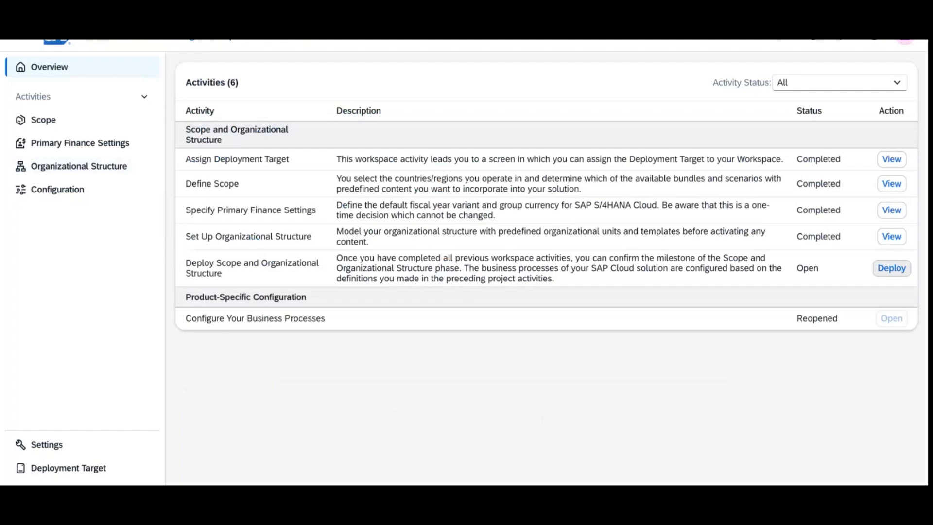
Step: Deploy the scope and organizational structure with the description 'PDS READY TO DEPLOY'
left_click(892, 268)
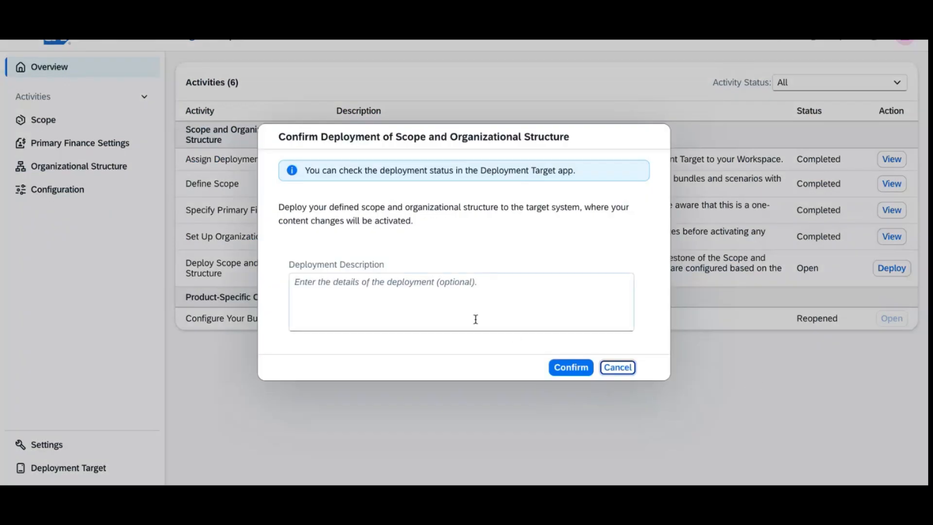
left_click(457, 296)
type("P")
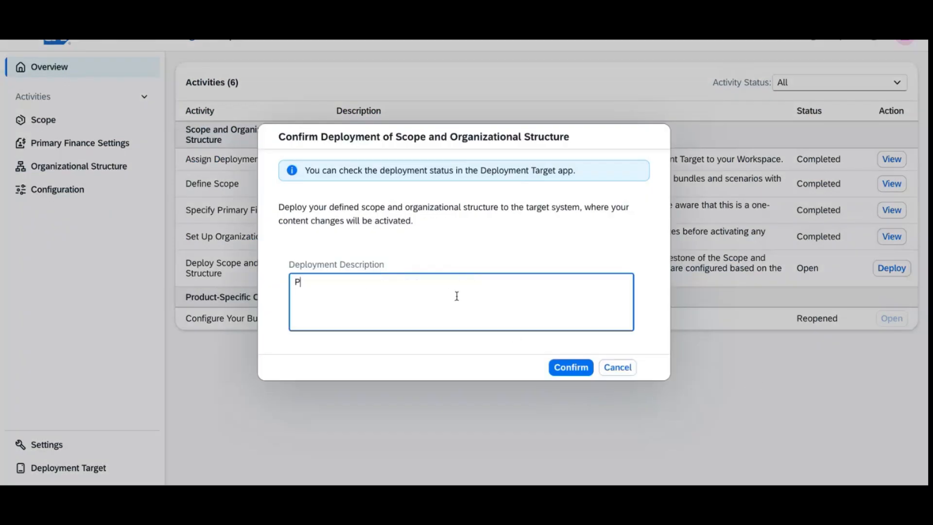
type("DS READY TO DEPLY")
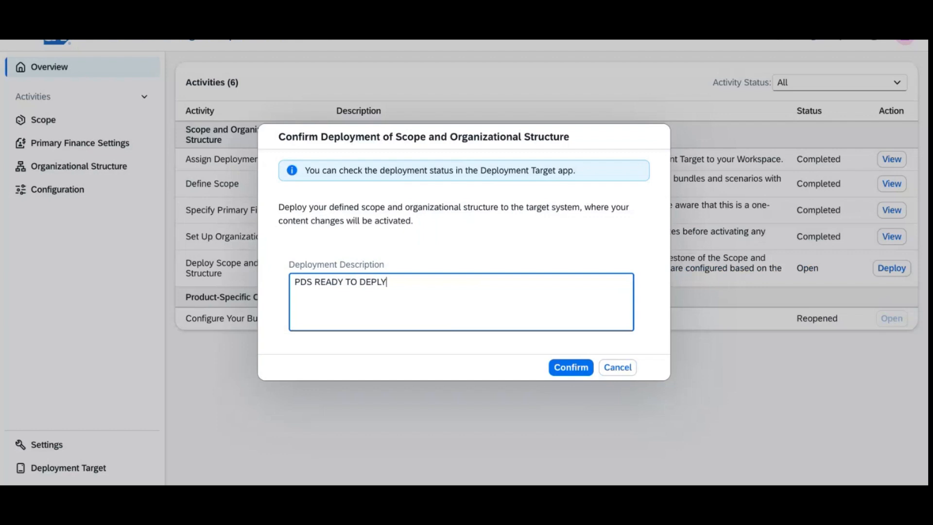
key("BackSpace")
type("OY")
left_click(569, 371)
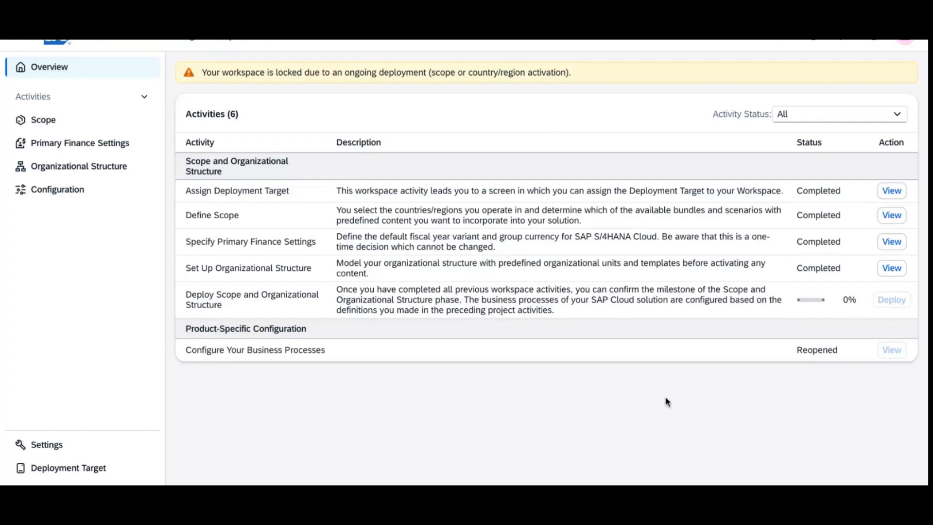
Step: View the Deployment Target page, dismiss the updates banner, and review the deployment history
left_click(102, 471)
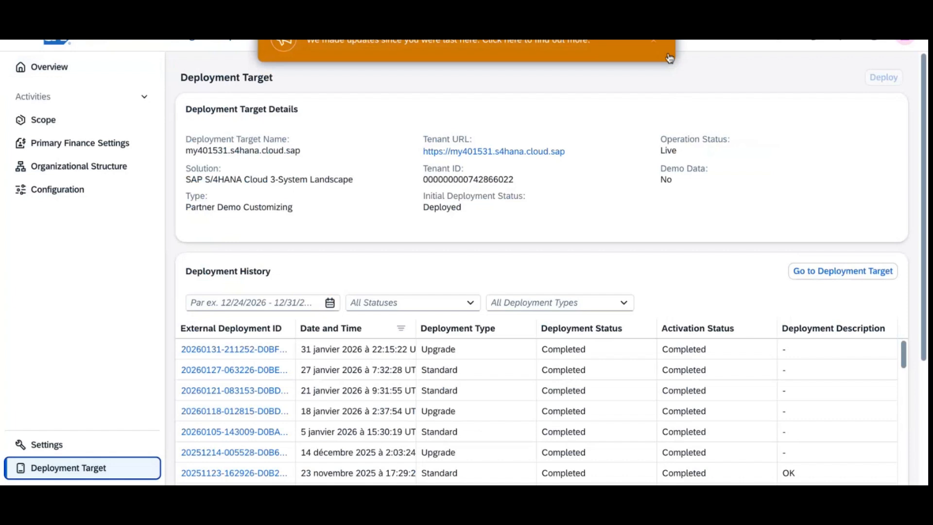
left_click(657, 46)
scroll(715, 342, "down", 5)
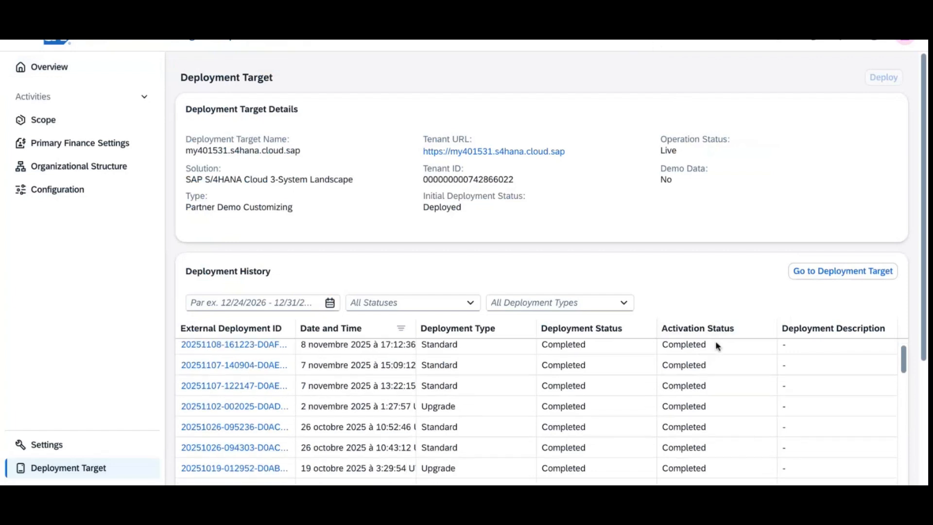
scroll(716, 340, "down", 10)
scroll(716, 340, "up", 15)
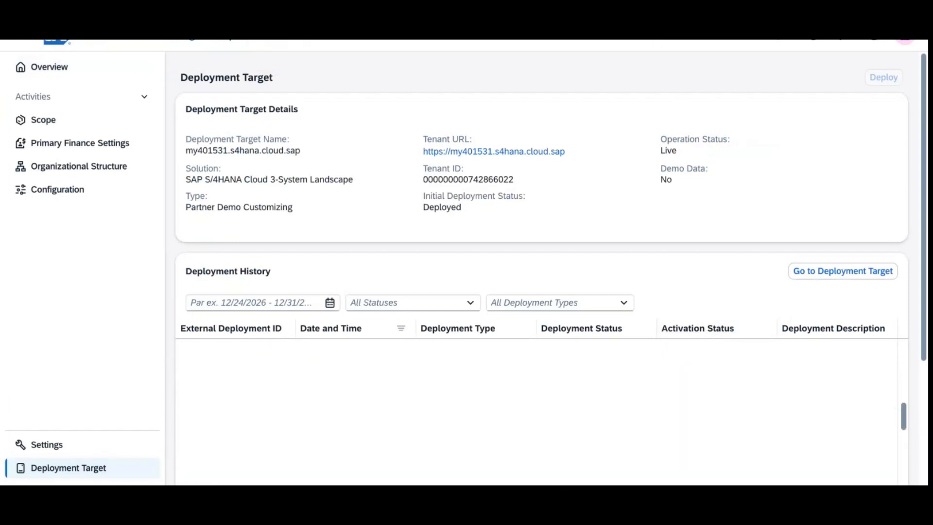